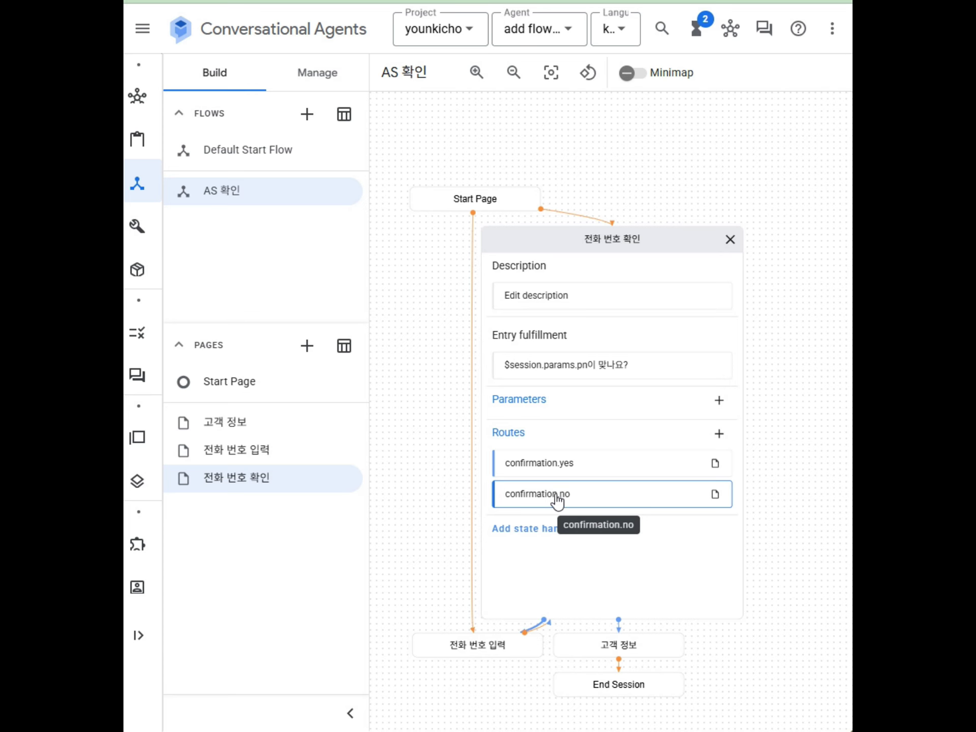
- Examine the confirmation.no route's parameter presets on the 전화 번호 확인 page and the parameters and routes of the 전화 번호 입력 page
left_click(557, 497)
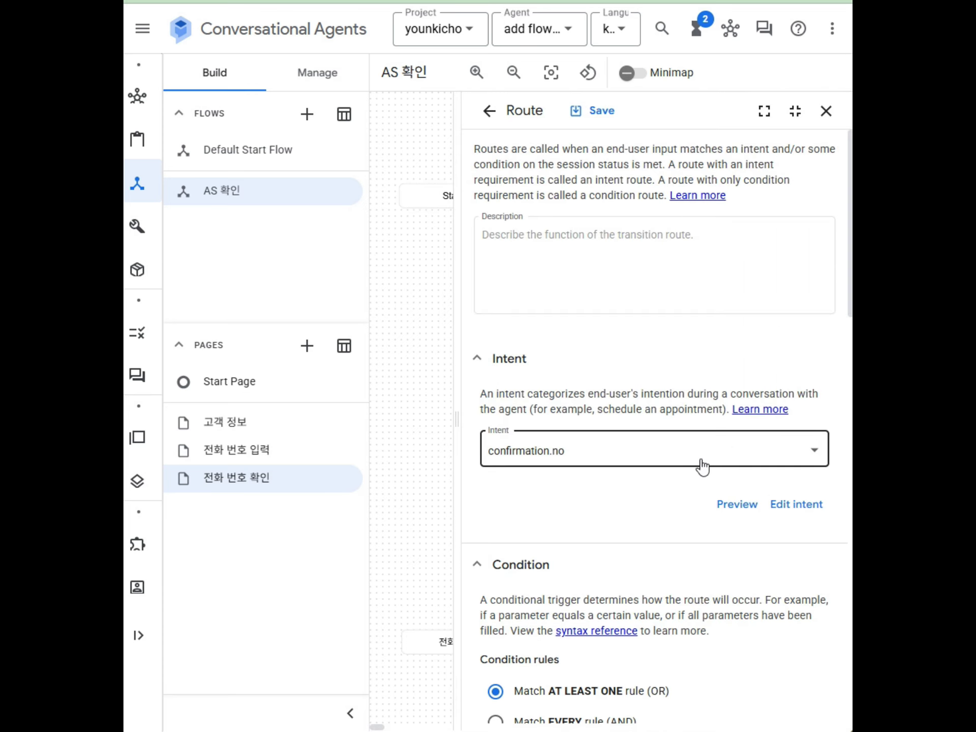
scroll(661, 482, "down", 12)
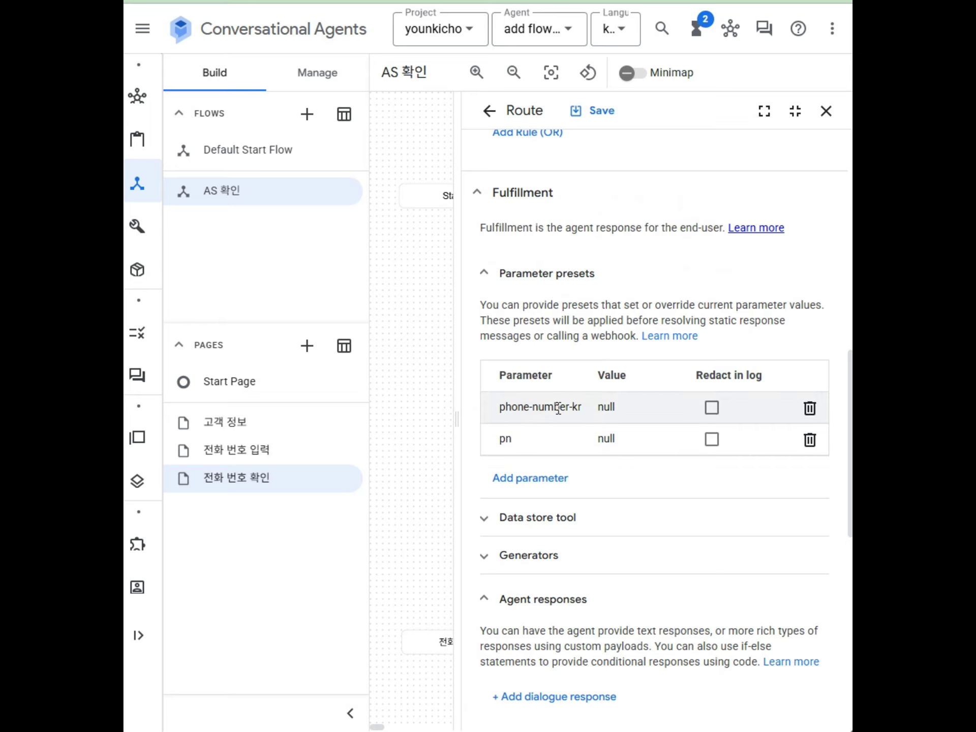
left_click(824, 111)
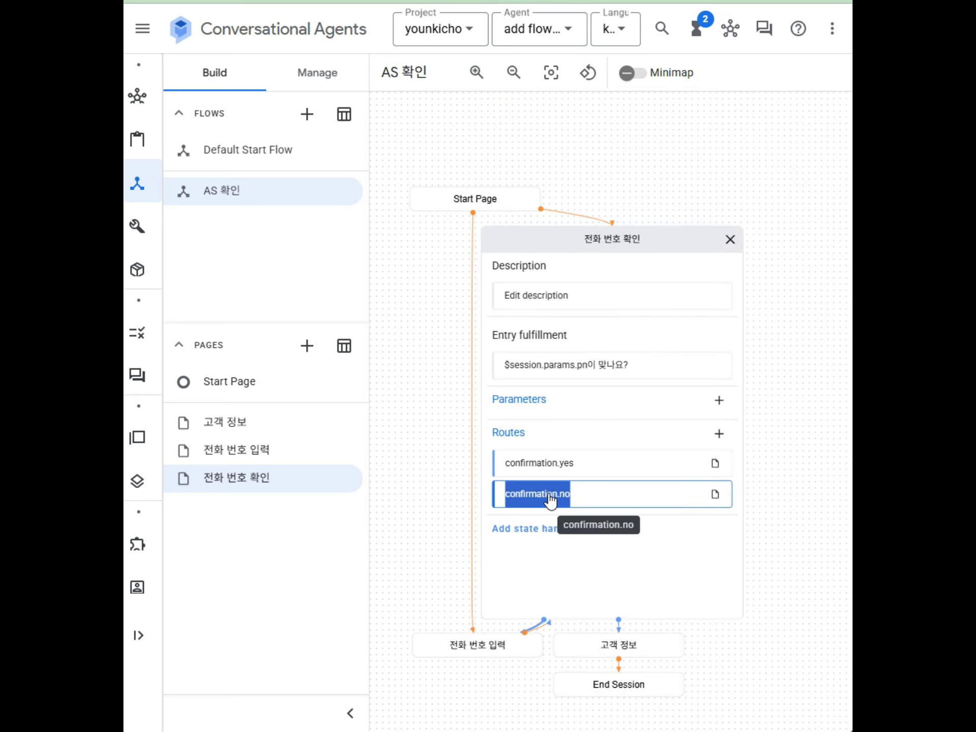
left_click(480, 654)
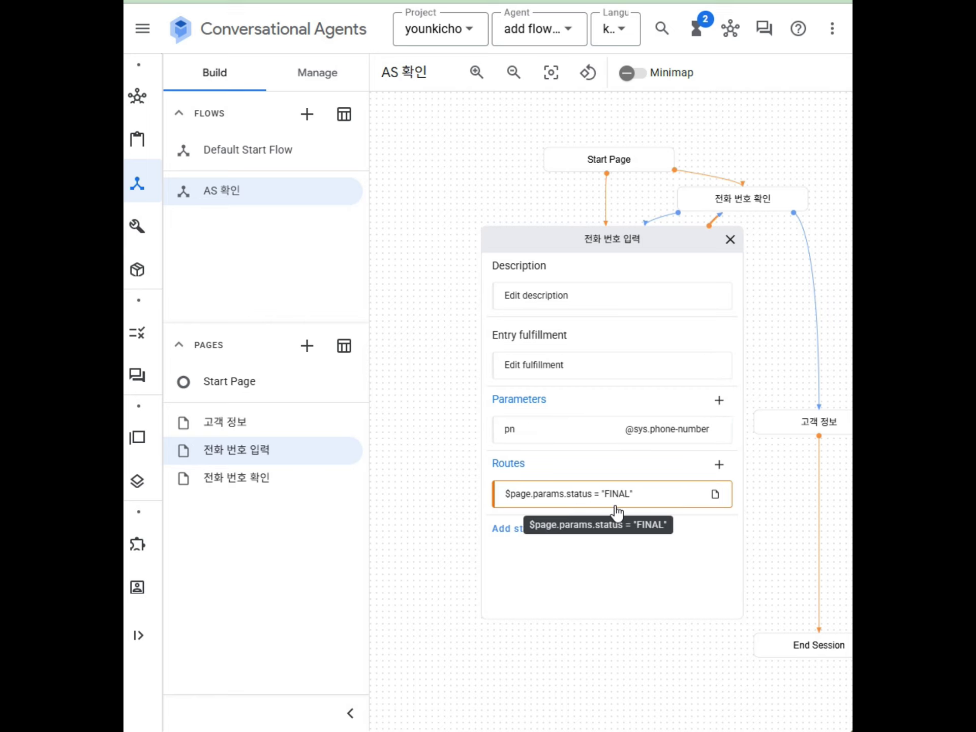
left_click(745, 208)
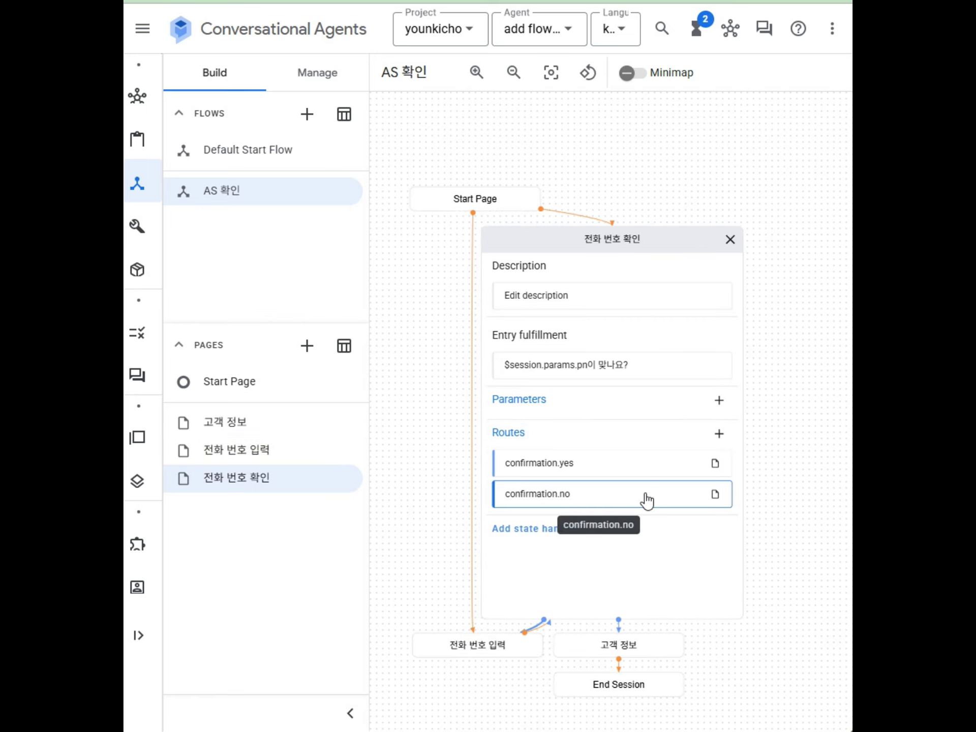
left_click(575, 496)
scroll(612, 523, "down", 5)
scroll(611, 523, "down", 8)
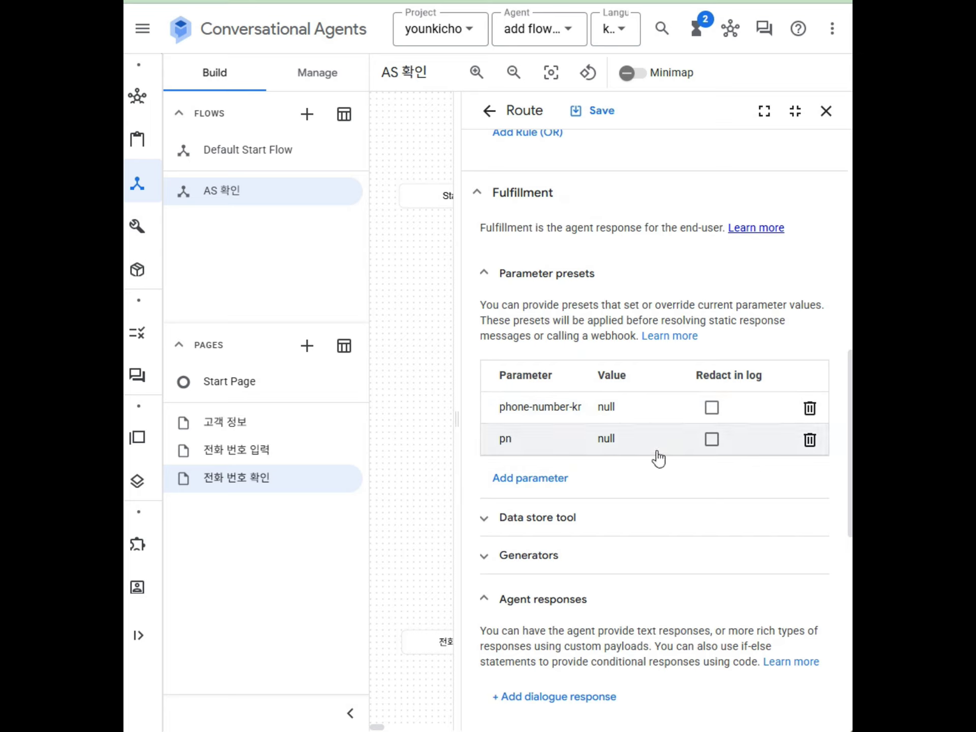
left_click(826, 113)
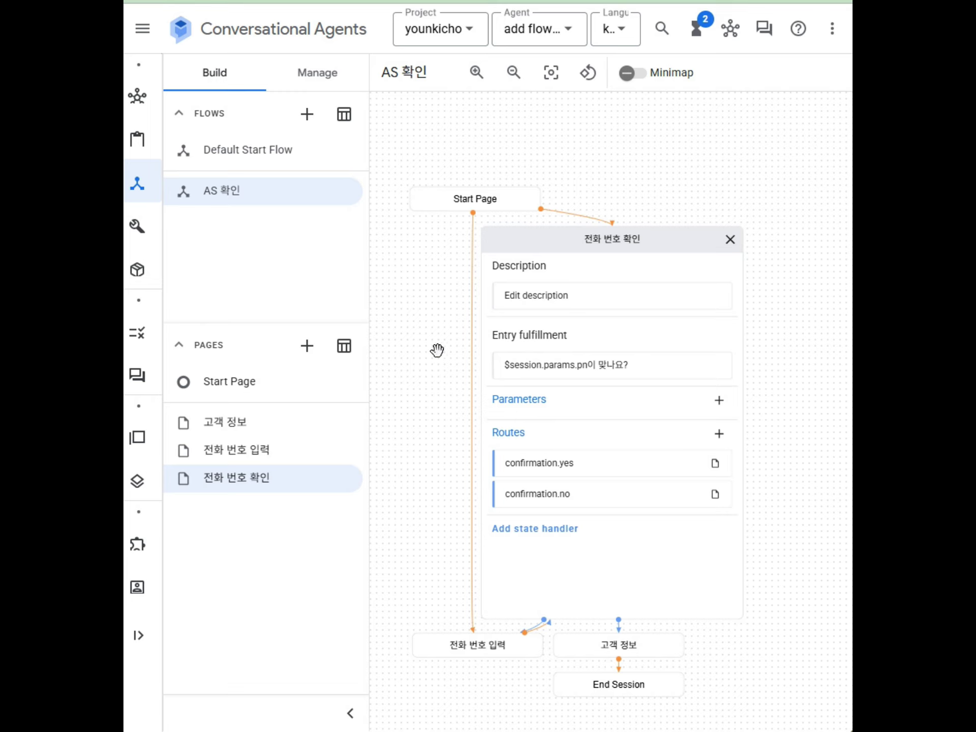
- Review the agent's flow version lists, the Default Start Flow graph and the version history of Default Start Flow
mouse_move(150, 237)
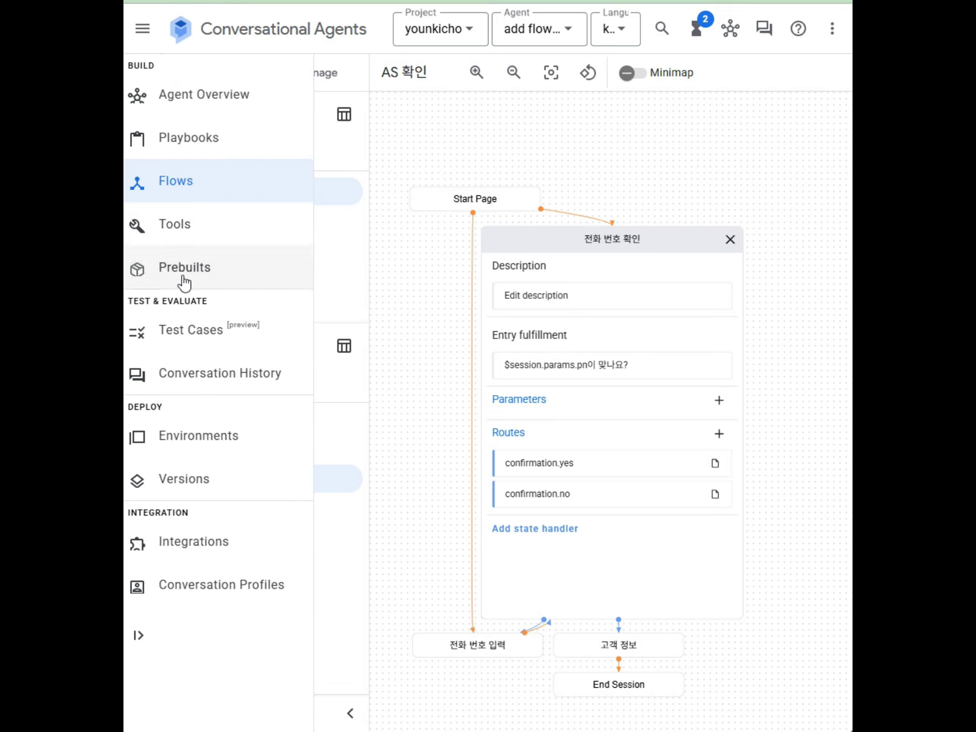
left_click(187, 479)
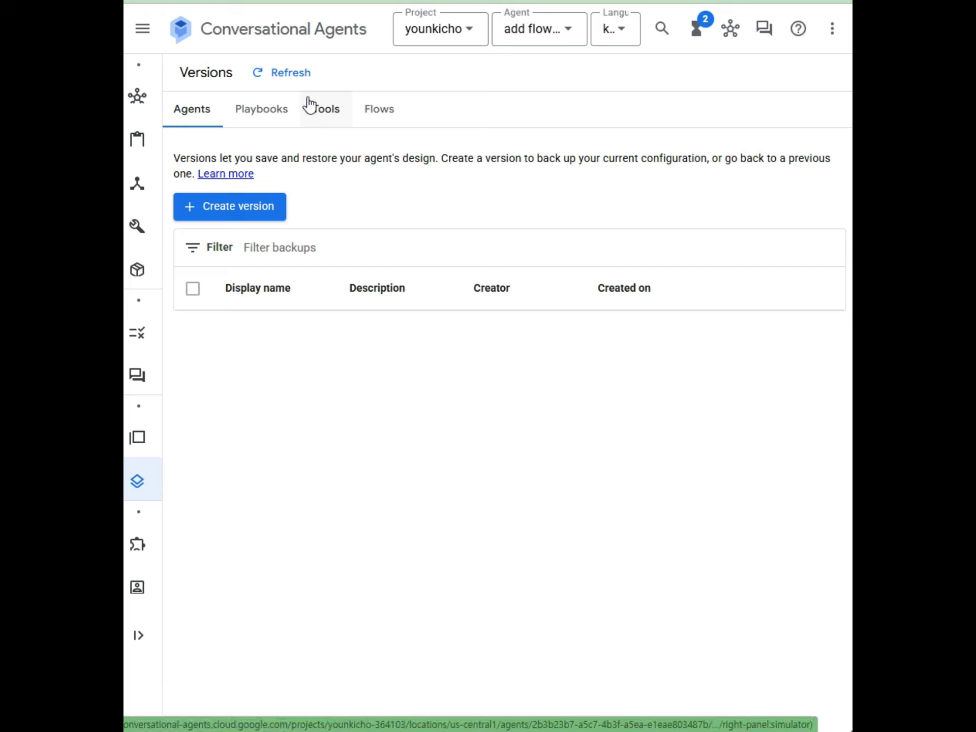
left_click(380, 113)
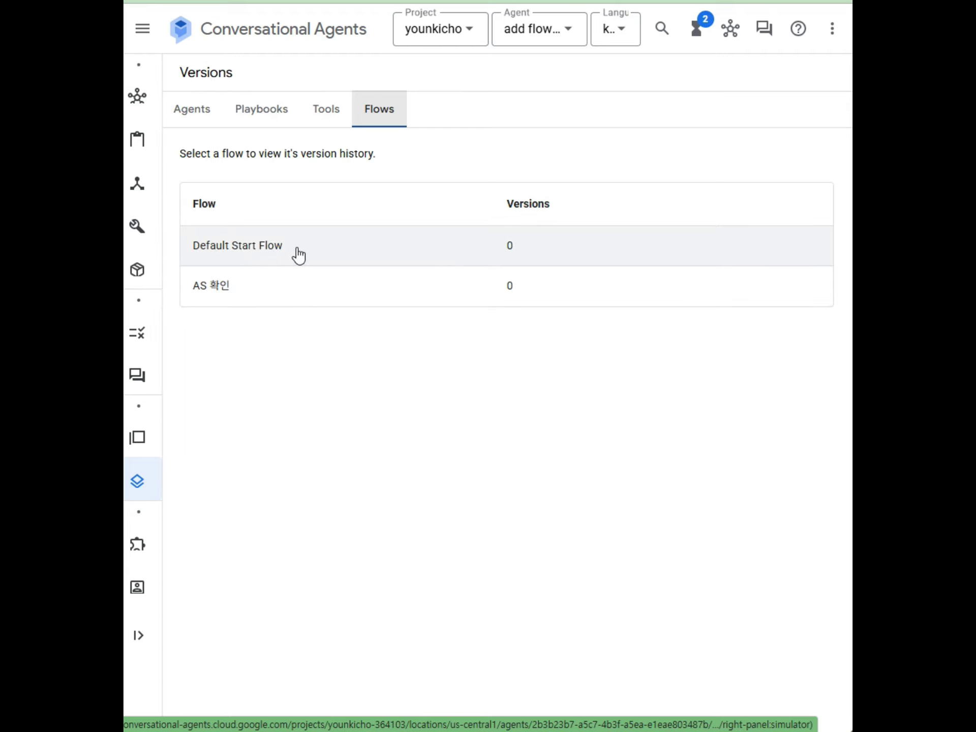
mouse_move(142, 148)
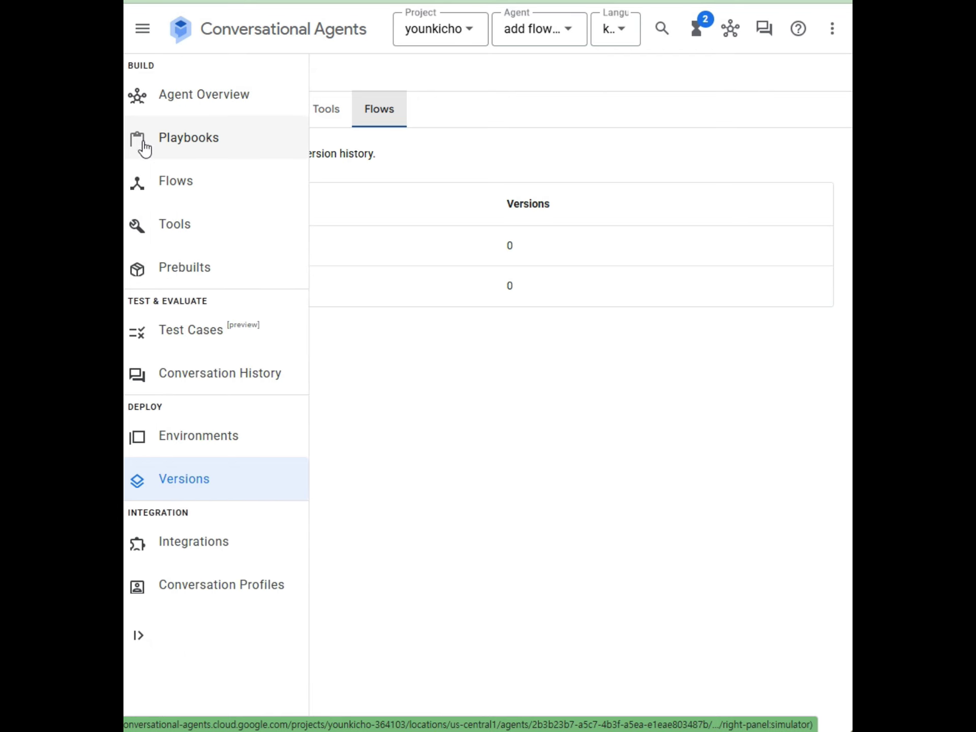
left_click(181, 191)
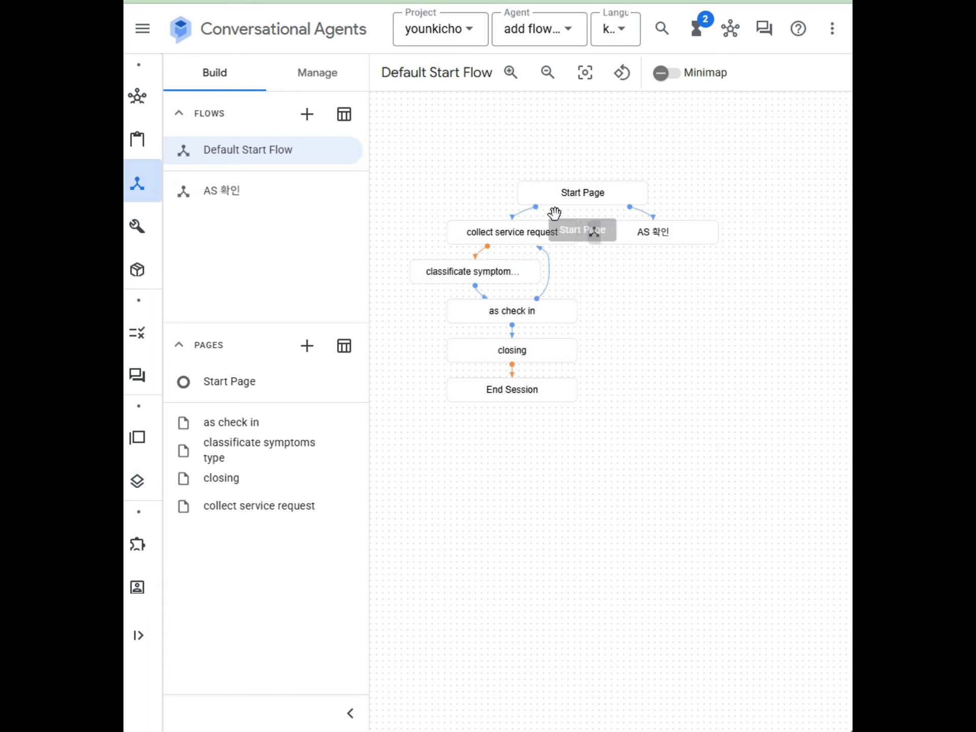
mouse_move(138, 222)
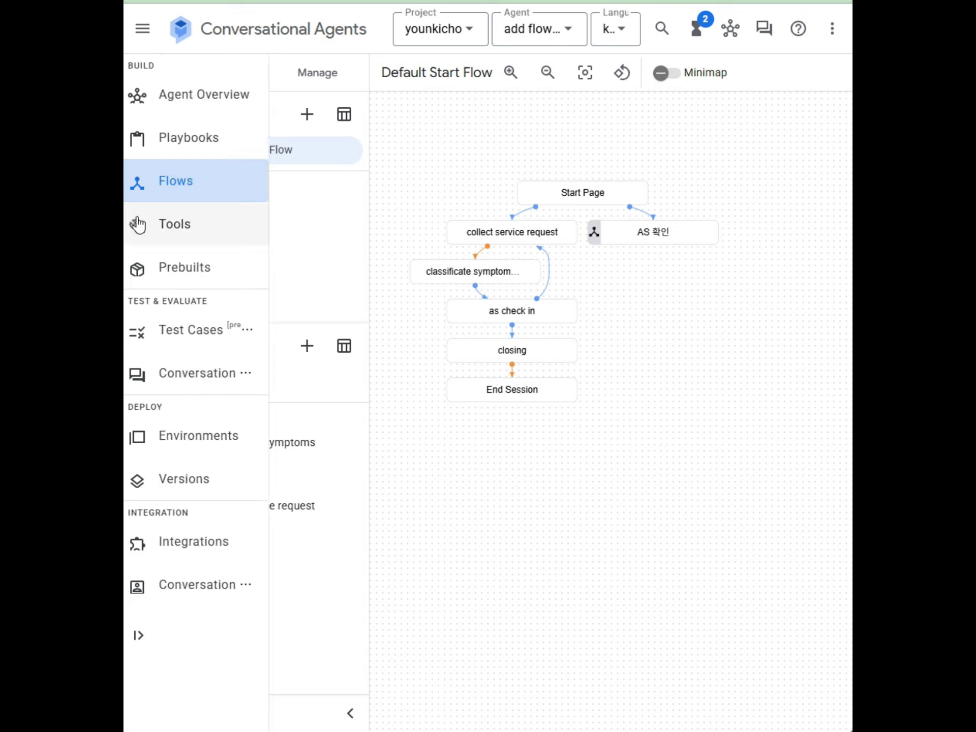
left_click(194, 484)
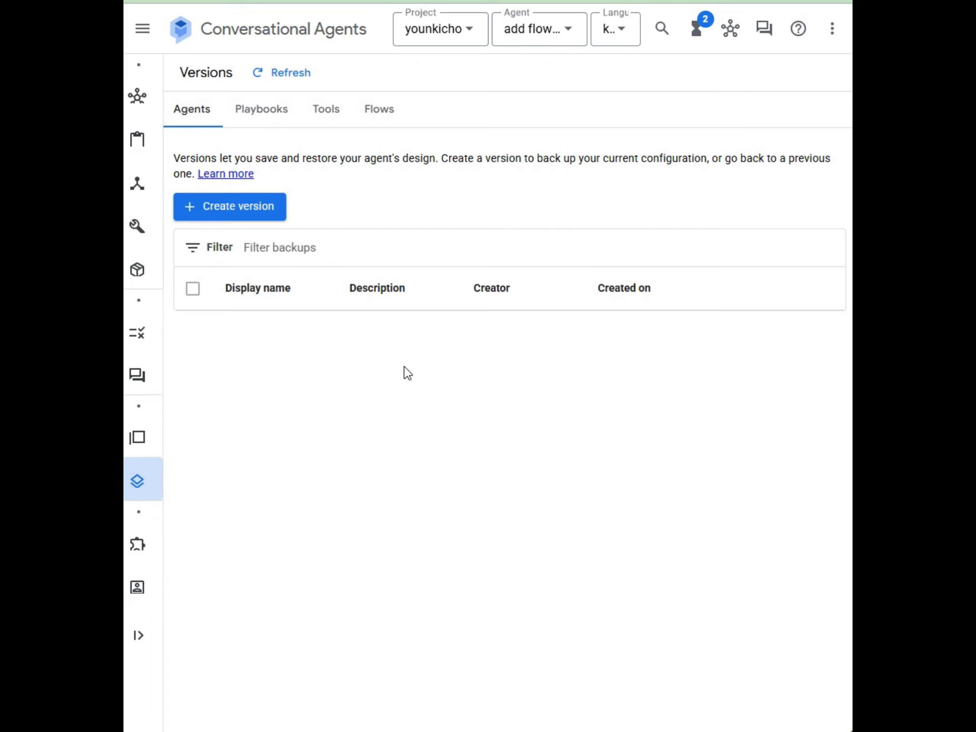
left_click(364, 122)
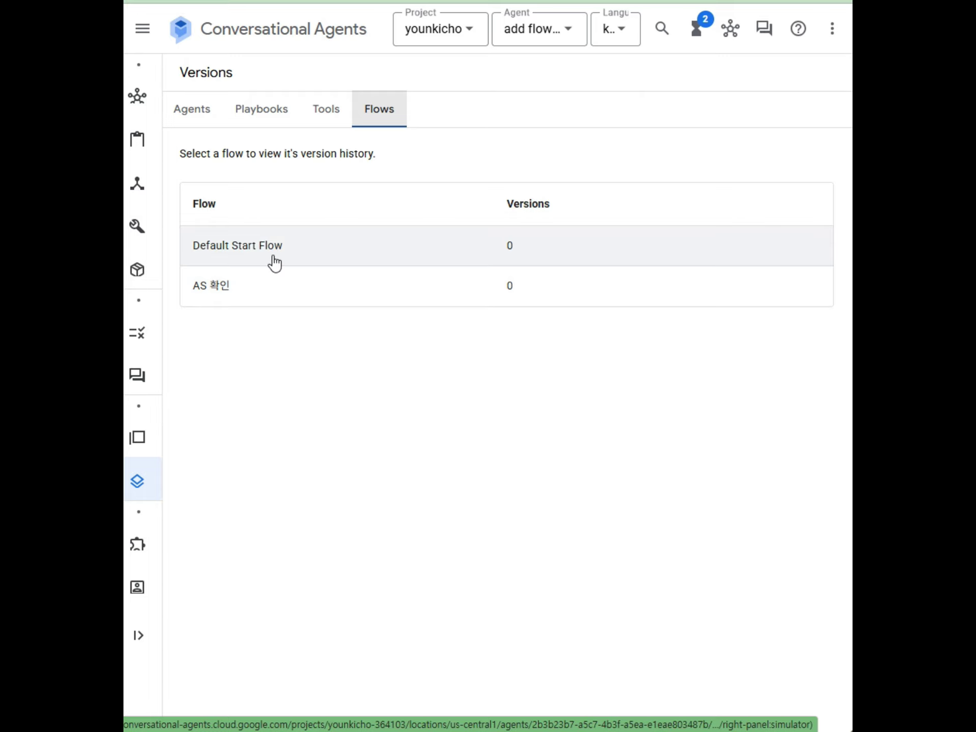
left_click(274, 261)
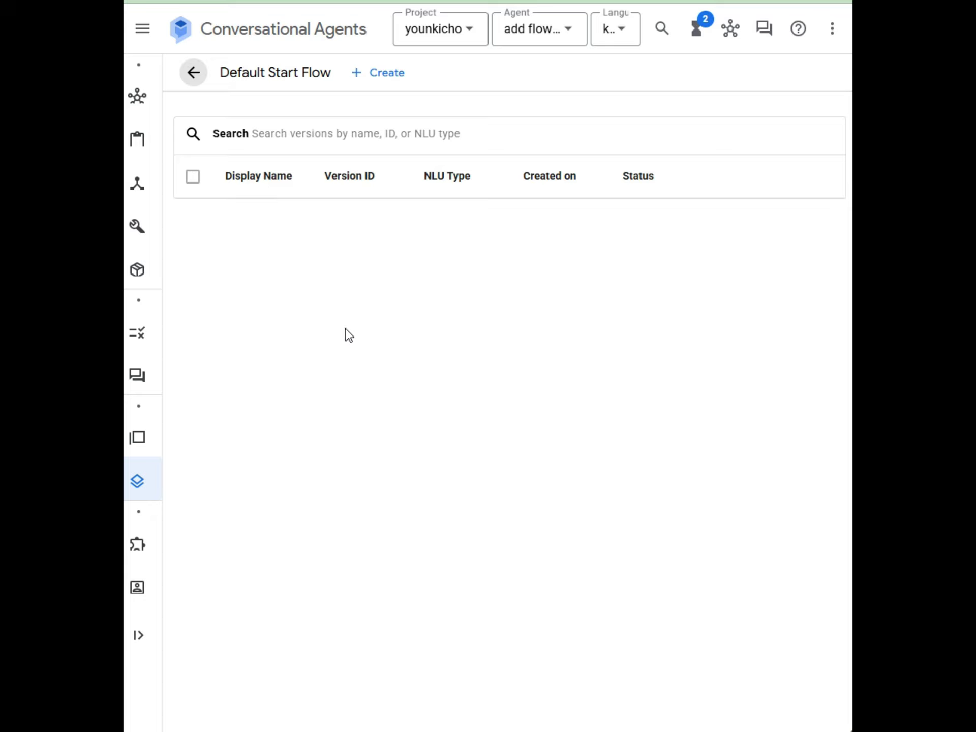
left_click(193, 76)
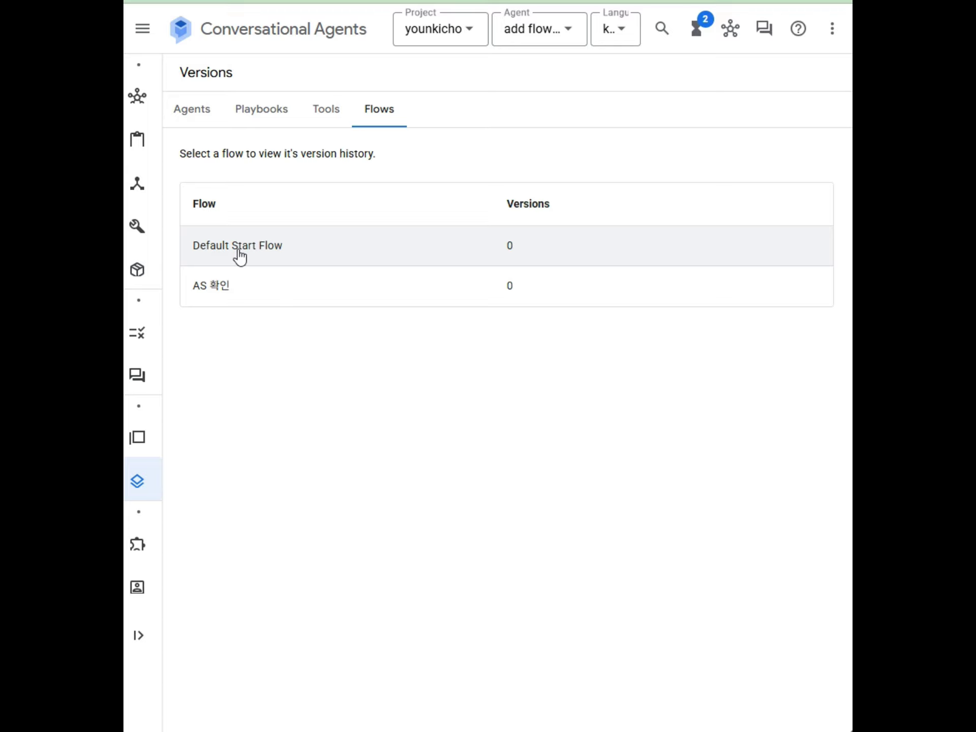
- Create a version of Default Start Flow with 고객 정보 등록 as both its name and description
left_click(258, 249)
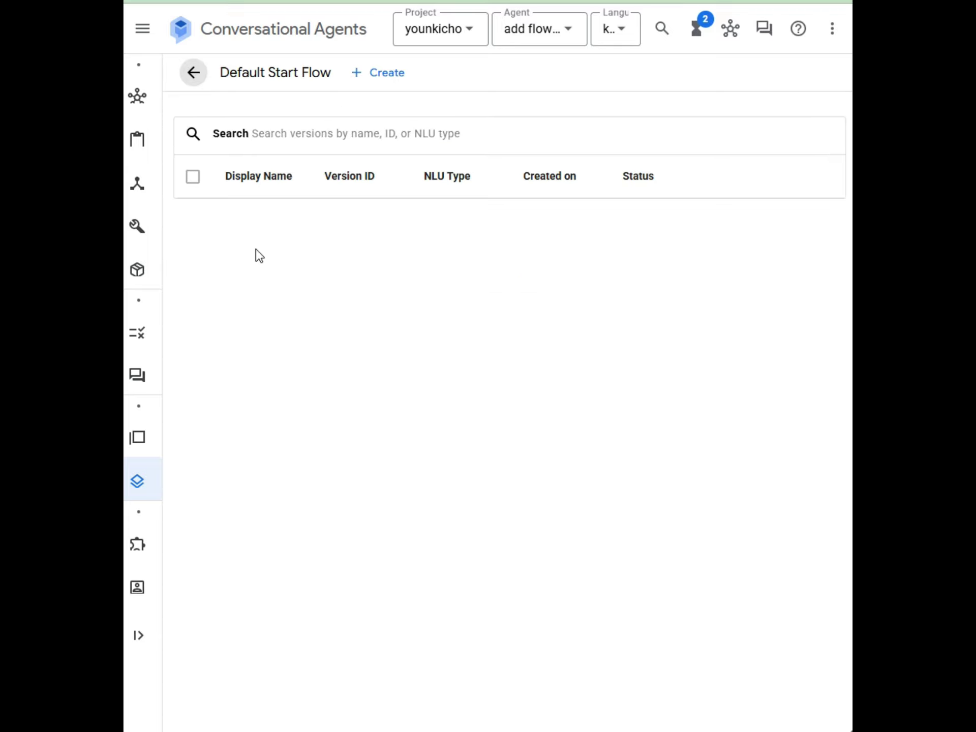
left_click(378, 76)
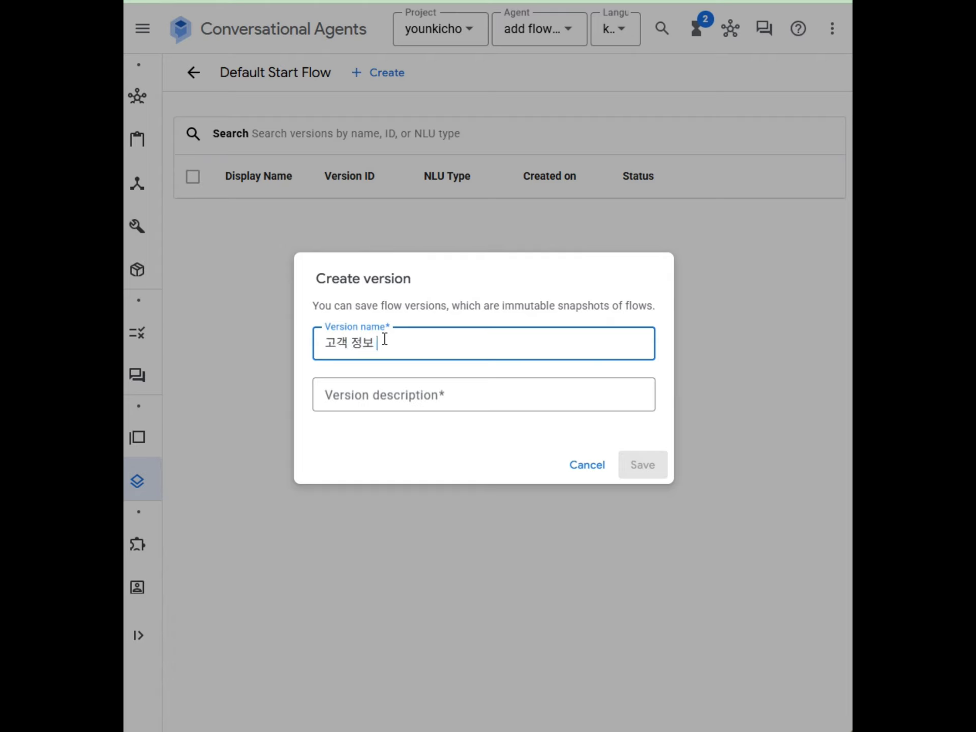
key("ctrl+a")
key("ctrl+c")
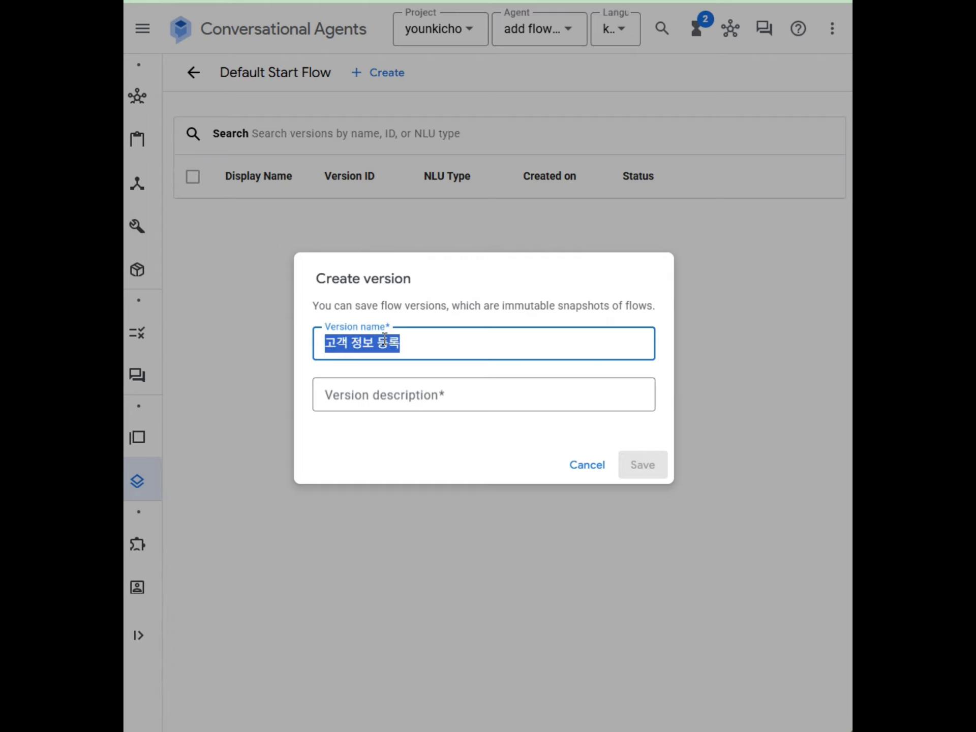
left_click(449, 394)
key("ctrl+v")
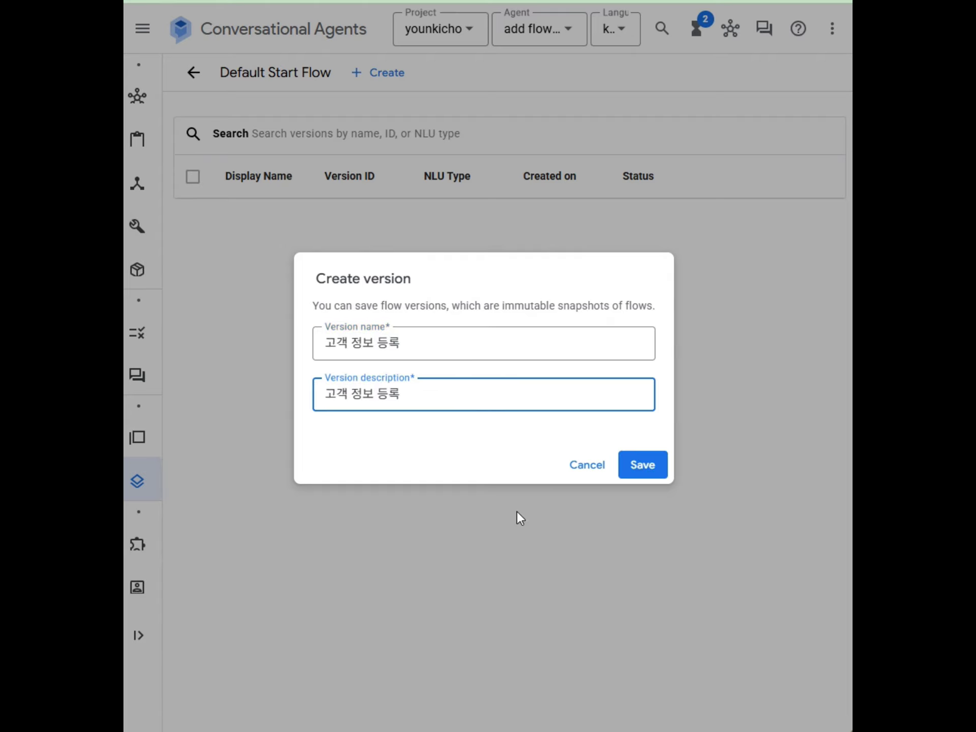
left_click(662, 468)
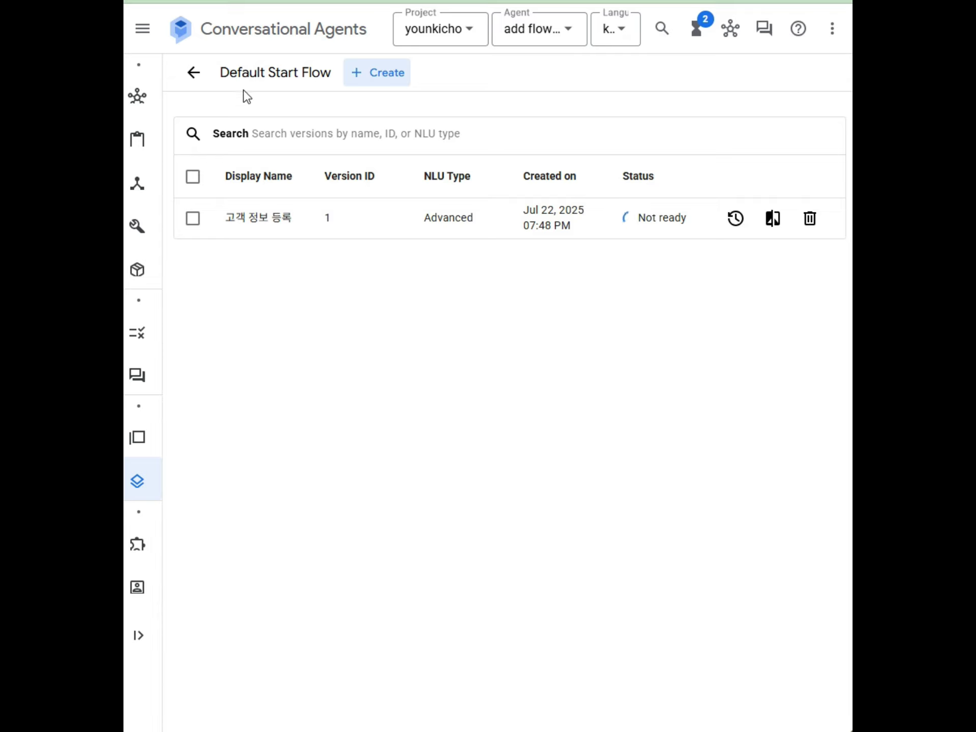
- Create a version of the AS 확인 flow with AS 접수 확인 as both its name and description
left_click(197, 77)
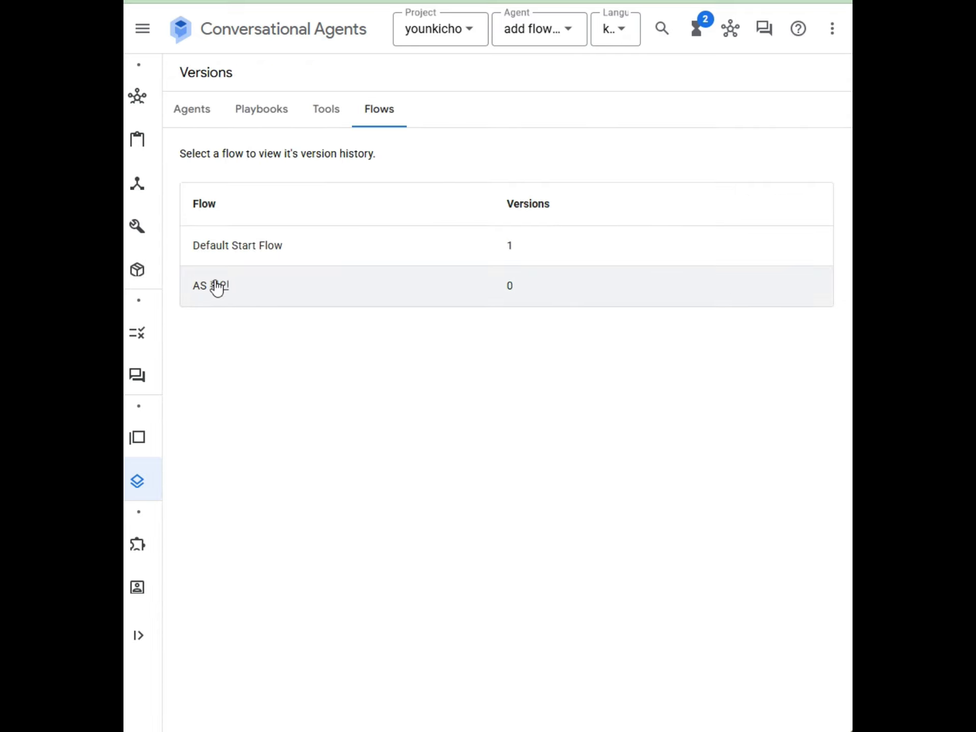
left_click(217, 288)
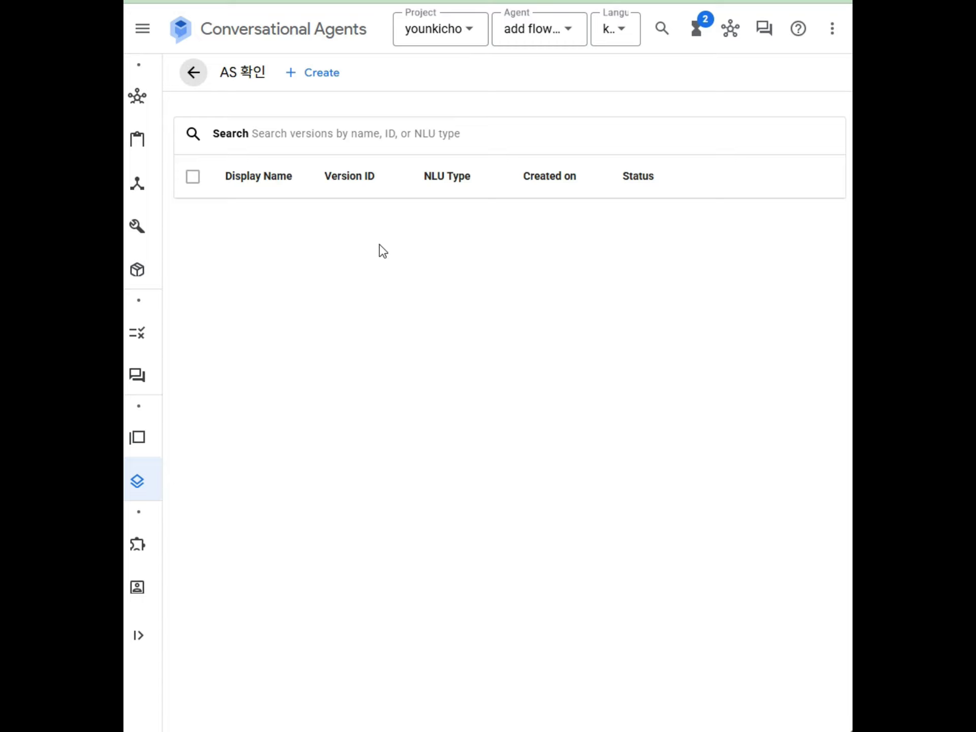
left_click(311, 74)
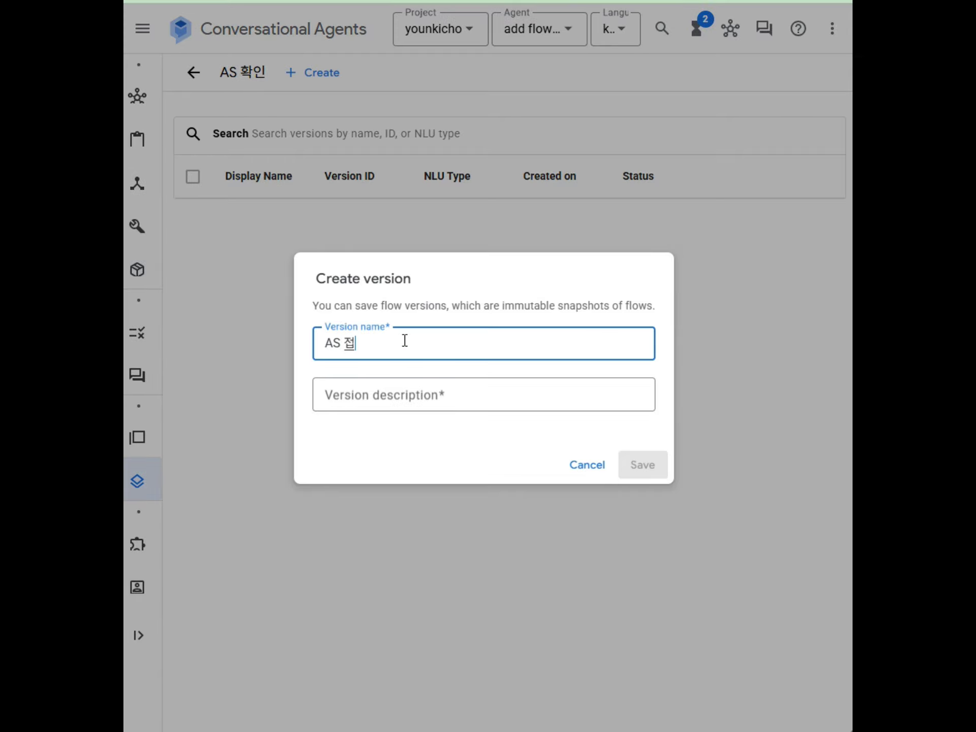
type("AS 접수 확인")
key("ctrl+a")
key("ctrl+c")
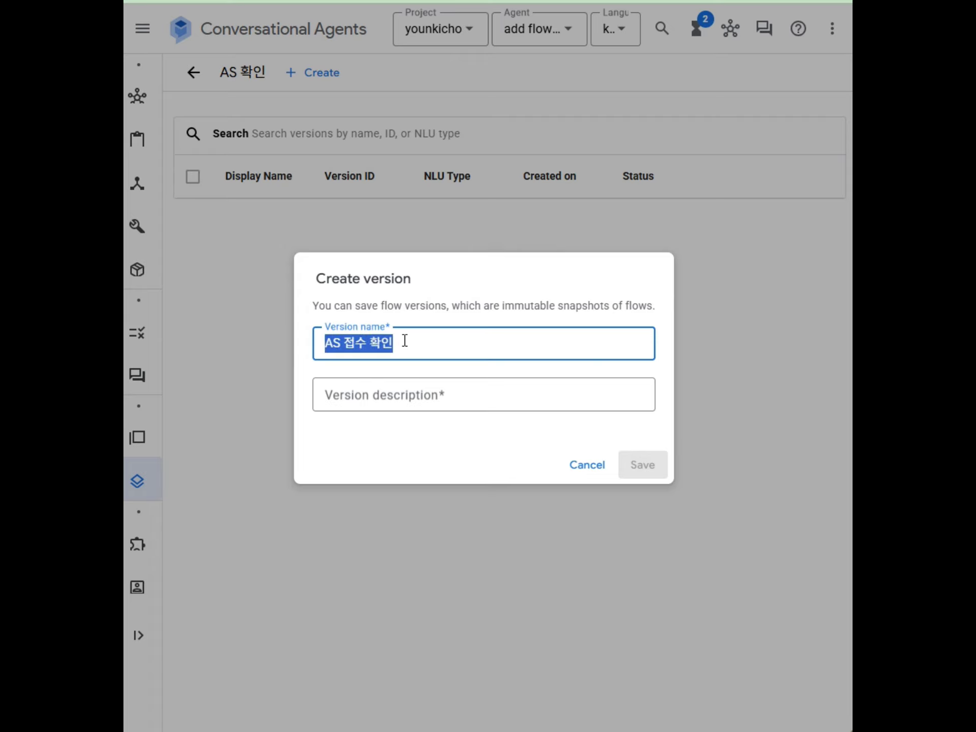
left_click(452, 400)
key("ctrl+v")
left_click(647, 474)
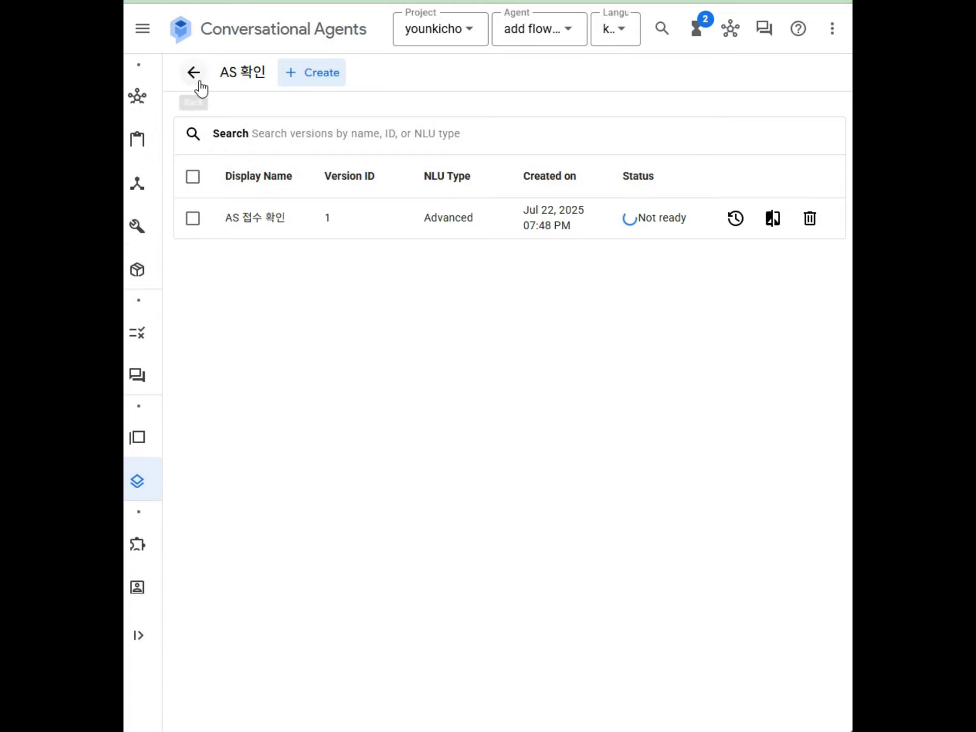
- Check the status of the saved versions of Default Start Flow and the AS 확인 flow
left_click(192, 74)
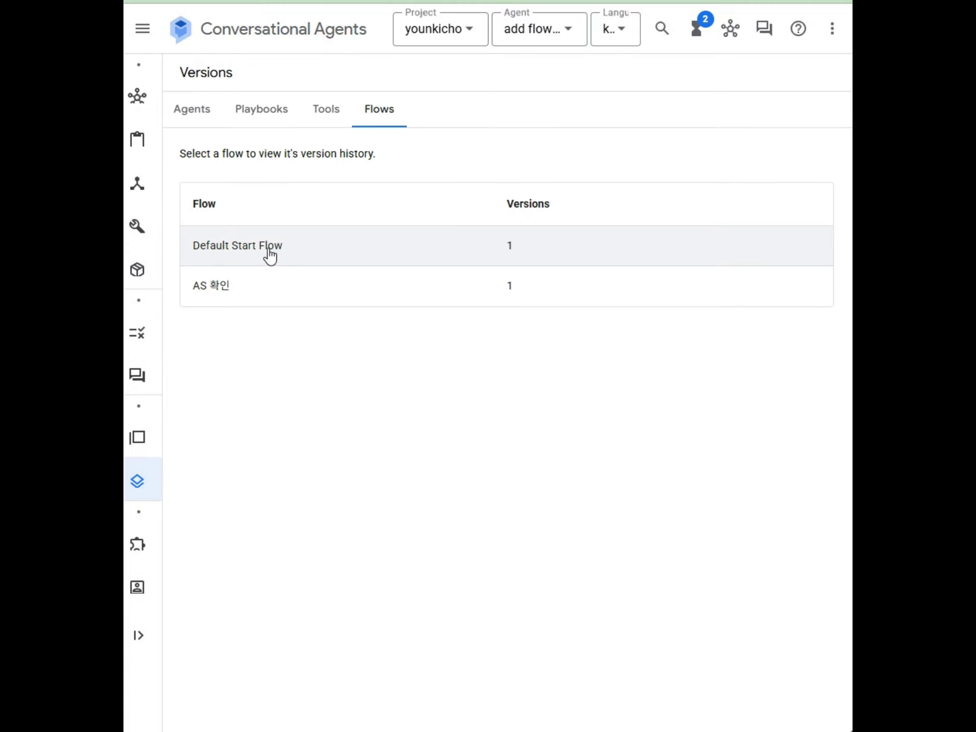
left_click(270, 254)
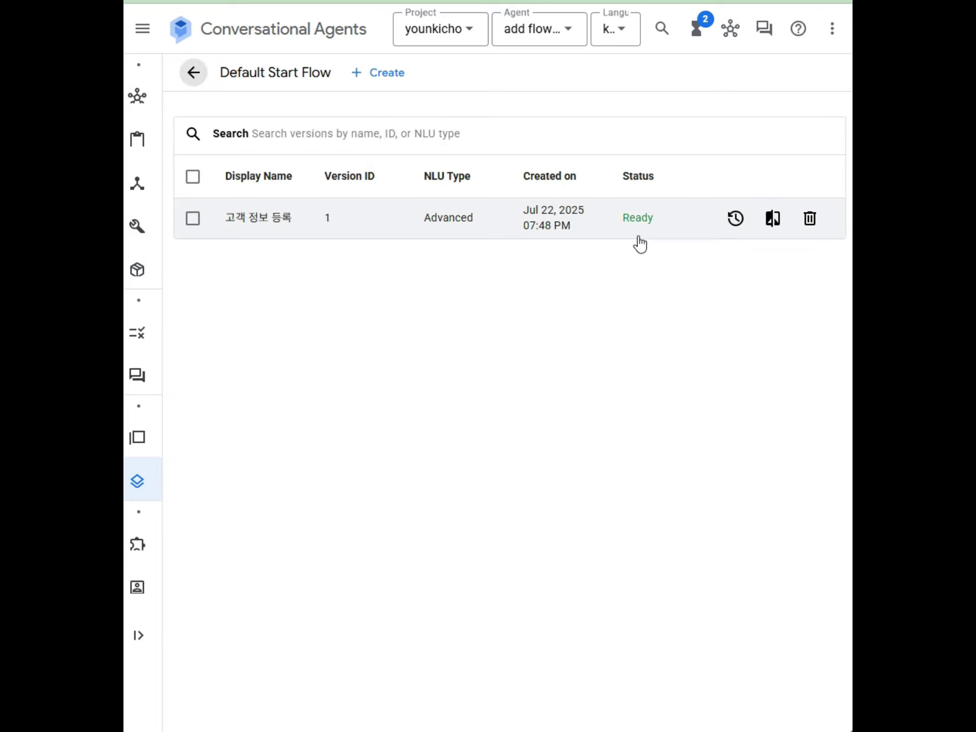
left_click(192, 75)
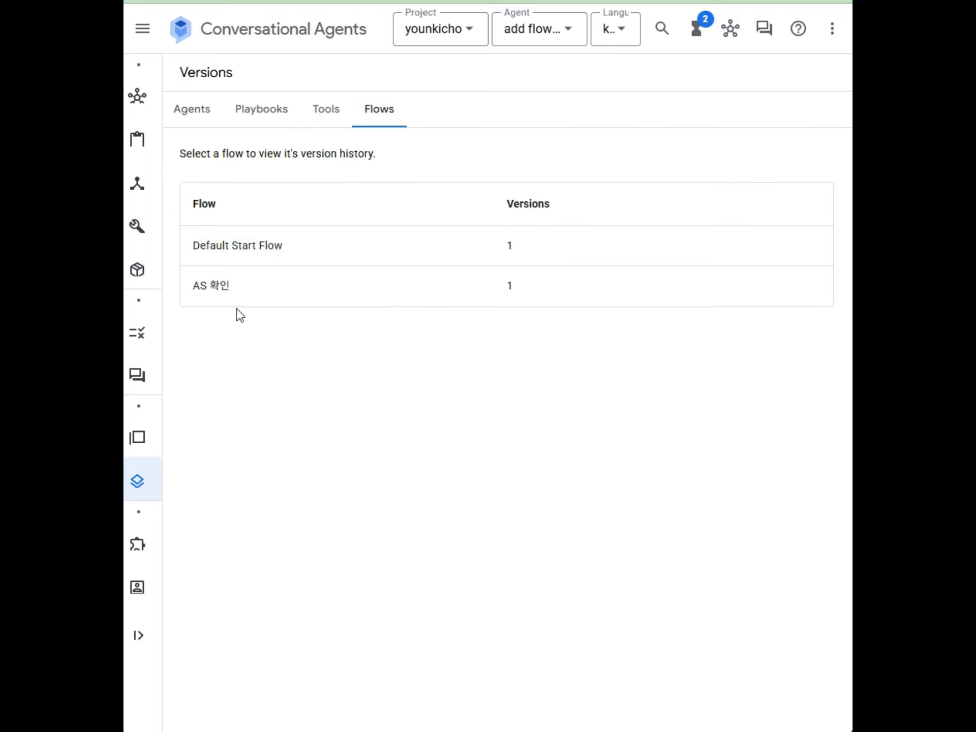
left_click(217, 298)
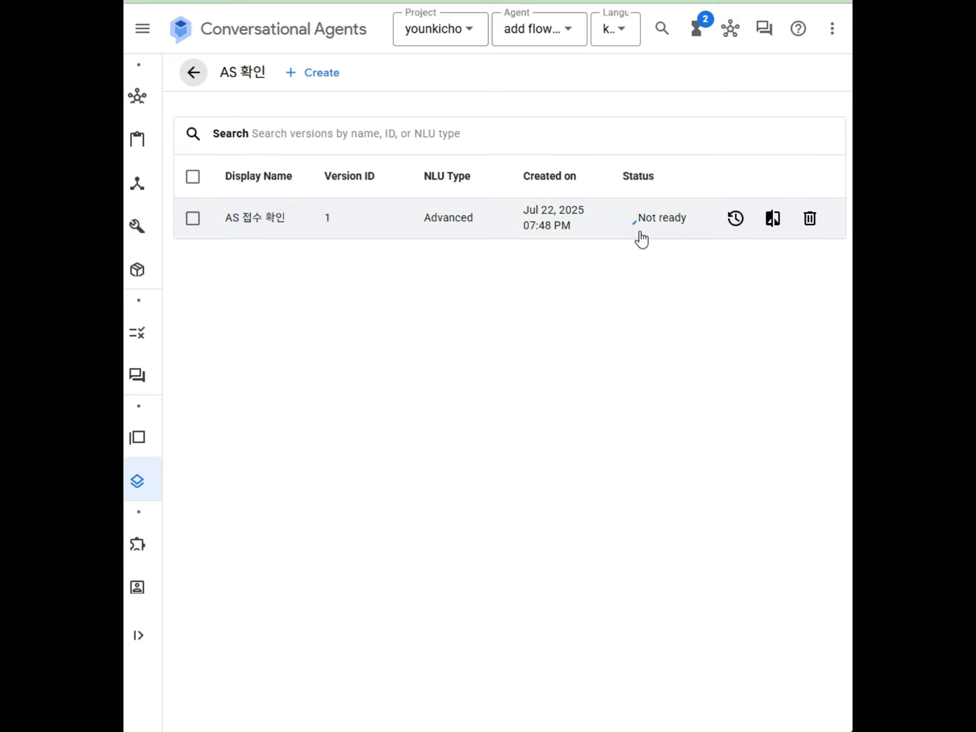
left_click(193, 78)
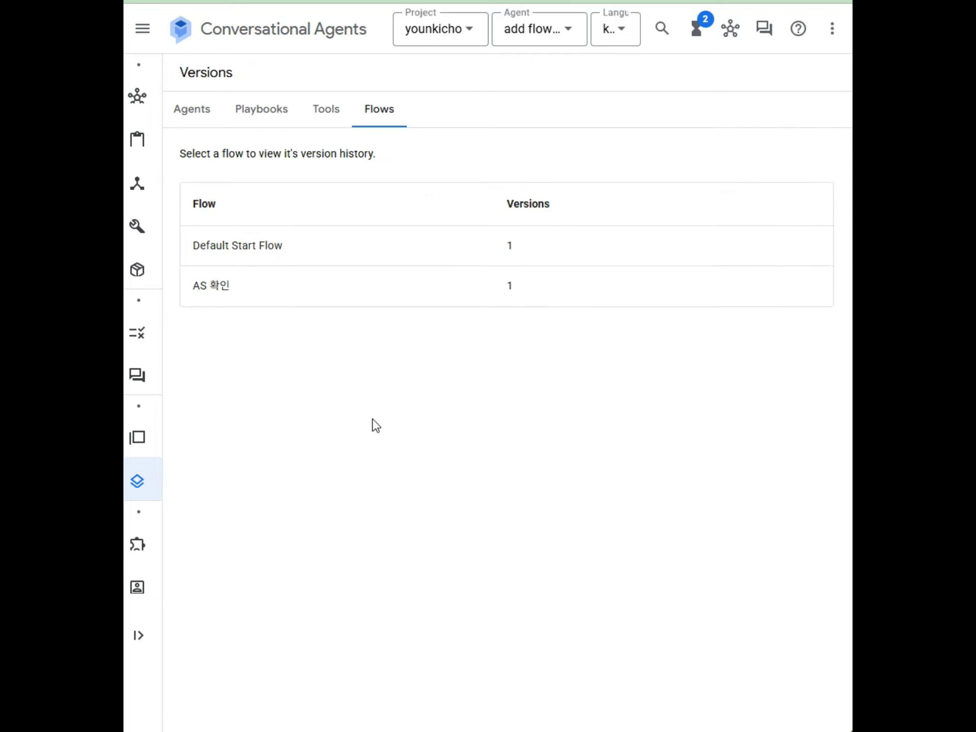
- Start a new custom environment and enter prod as both its display name and description
mouse_move(128, 443)
left_click(158, 446)
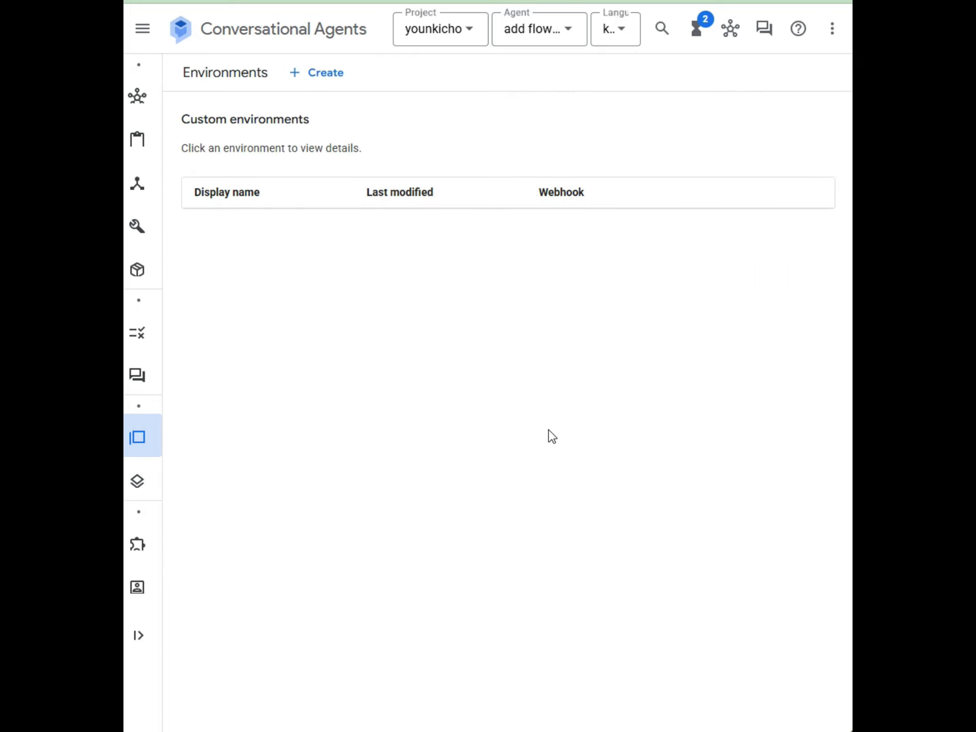
left_click(329, 81)
left_click(261, 153)
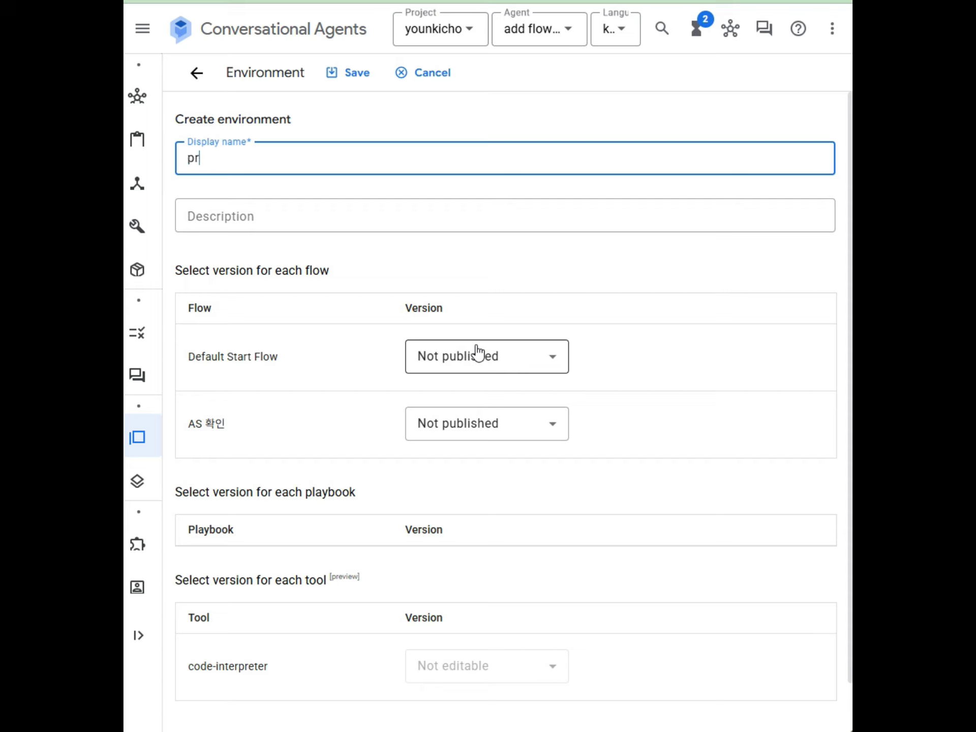
double_click(251, 165)
key("ctrl+c")
left_click(264, 215)
key("ctrl+v")
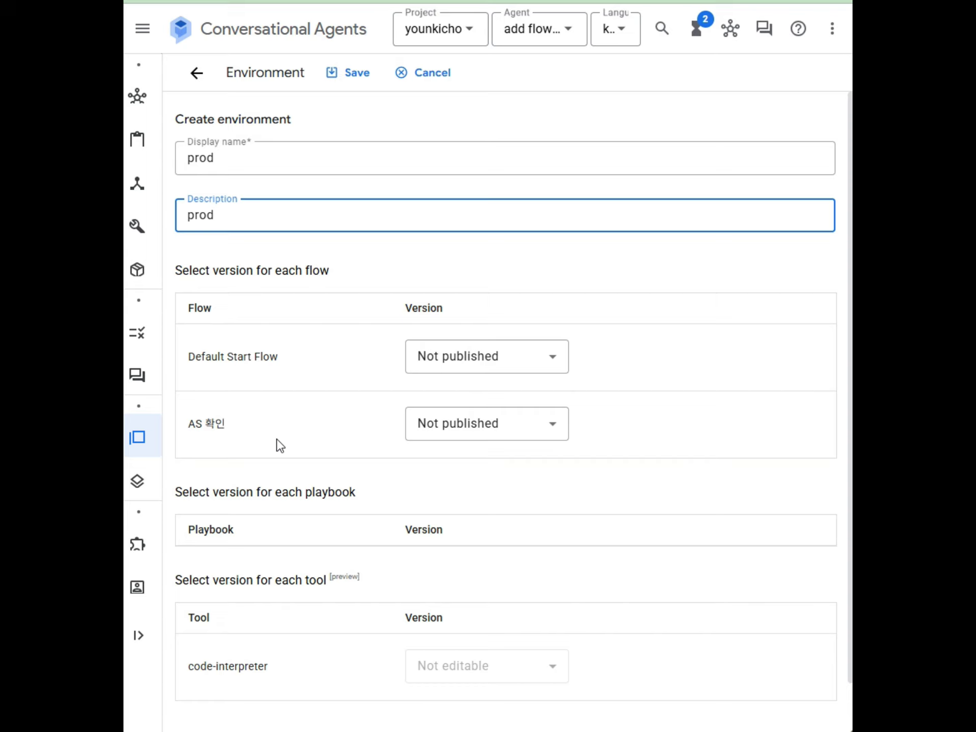
- Check which versions can be selected for Default Start Flow and the AS 확인 flow in the new environment
left_click(449, 430)
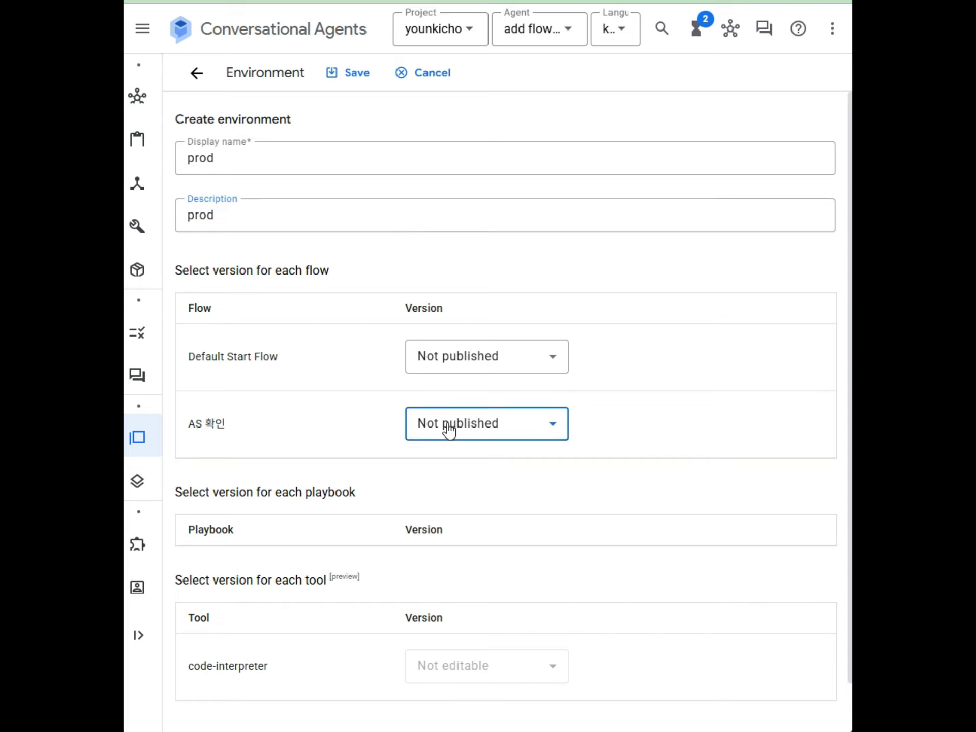
left_click(364, 389)
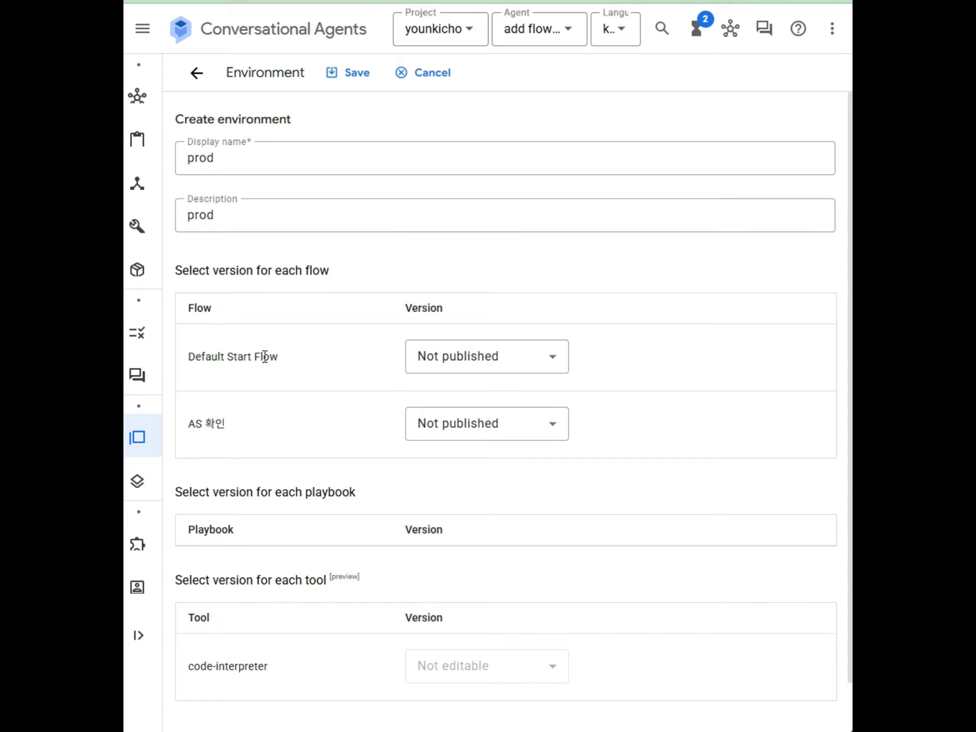
left_click(475, 362)
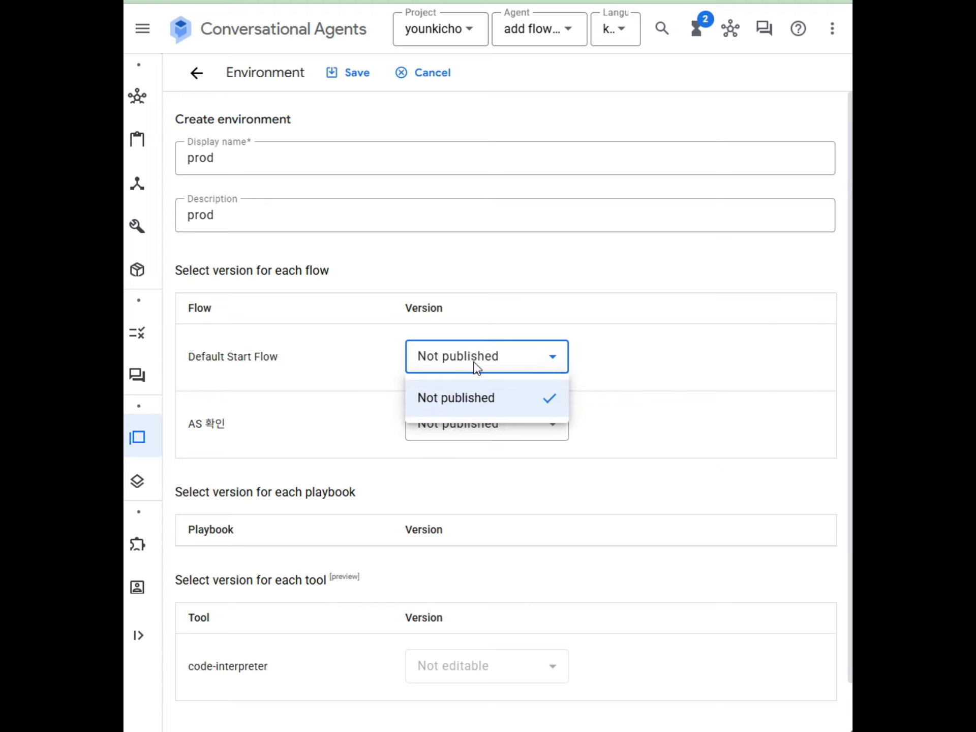
left_click(330, 362)
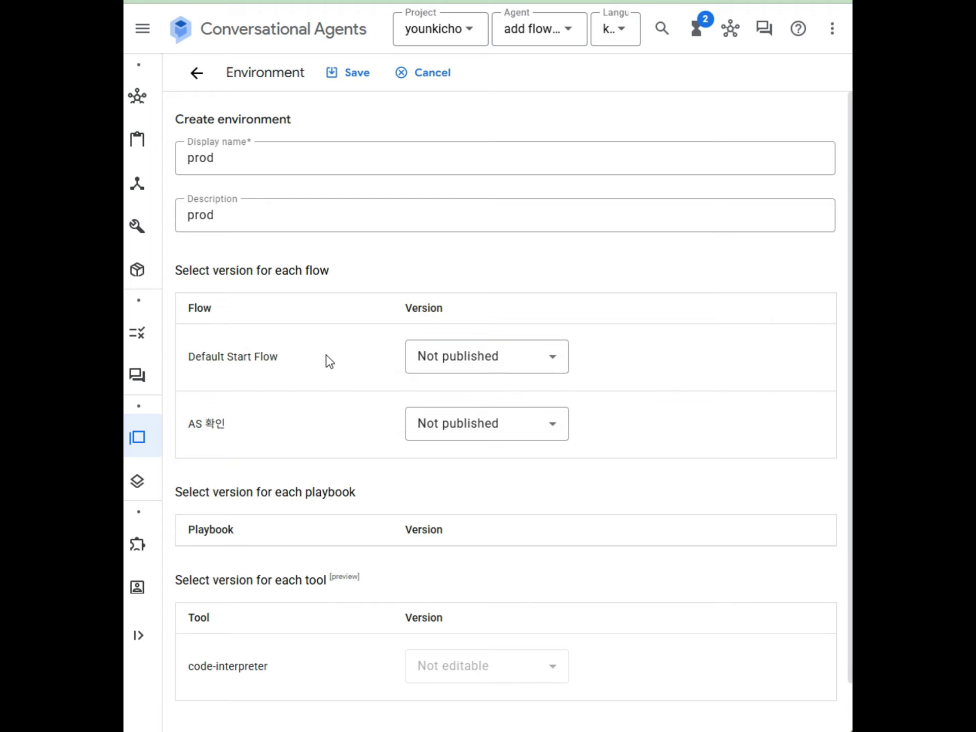
- Recheck whether the saved versions of Default Start Flow and the AS 확인 flow are ready
left_click(163, 477)
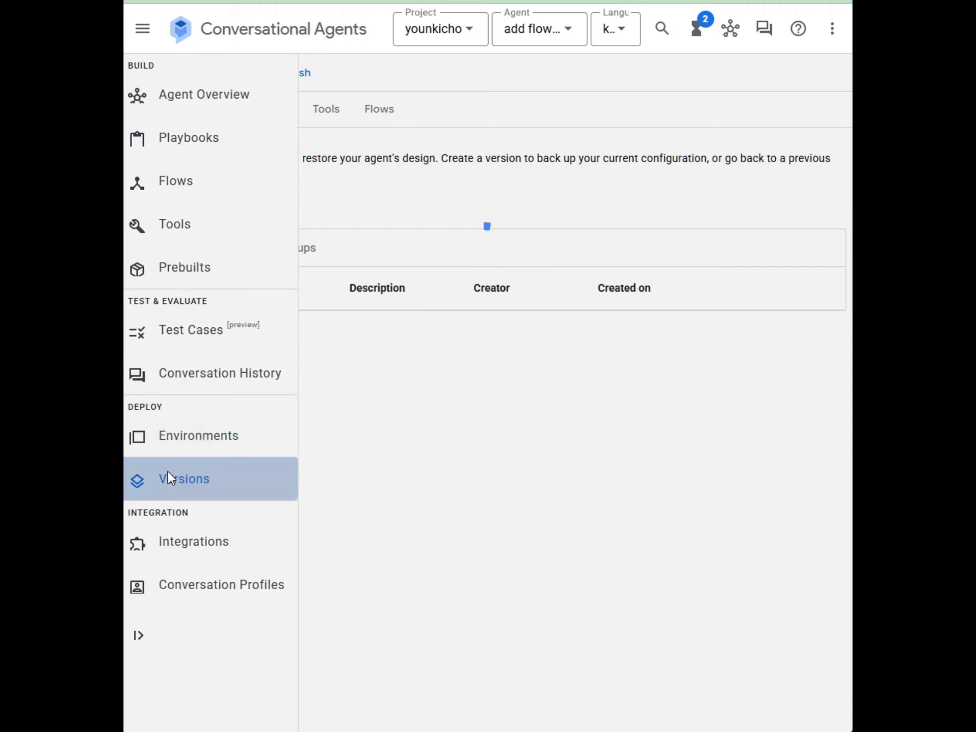
left_click(382, 113)
left_click(263, 249)
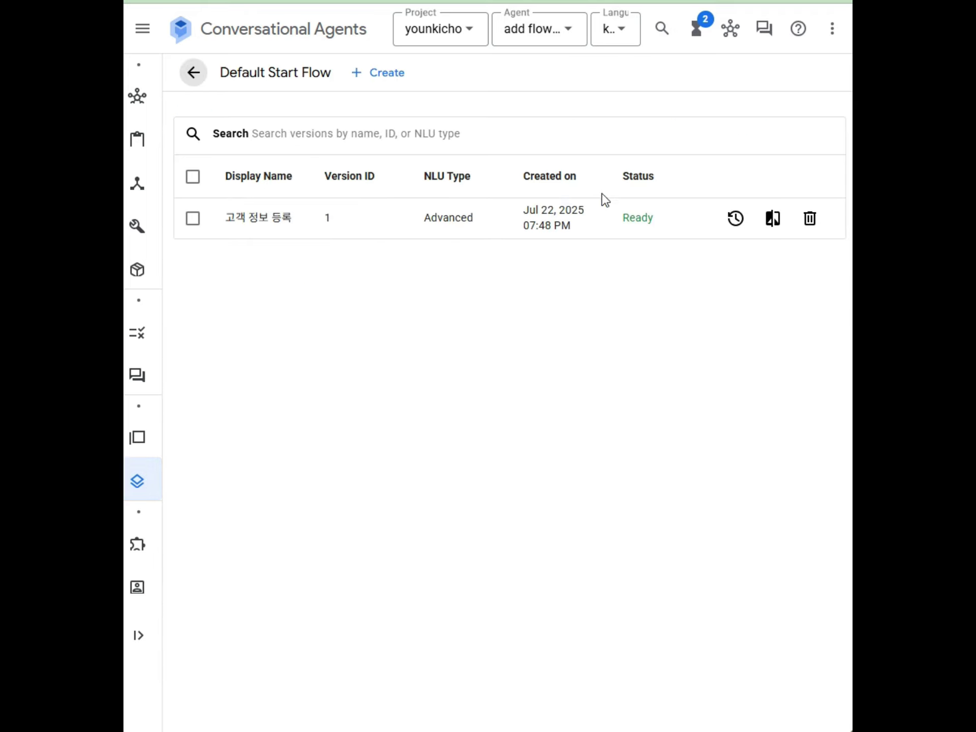
left_click(192, 76)
left_click(236, 281)
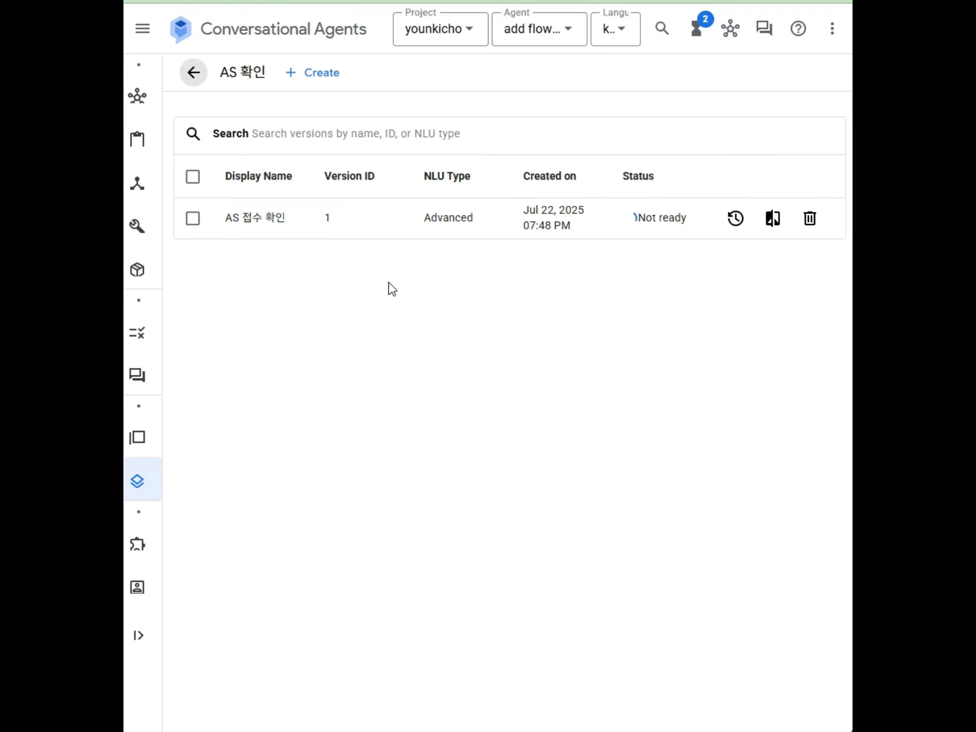
left_click(192, 72)
- Create and save a custom environment with prod as both its display name and description
left_click(224, 420)
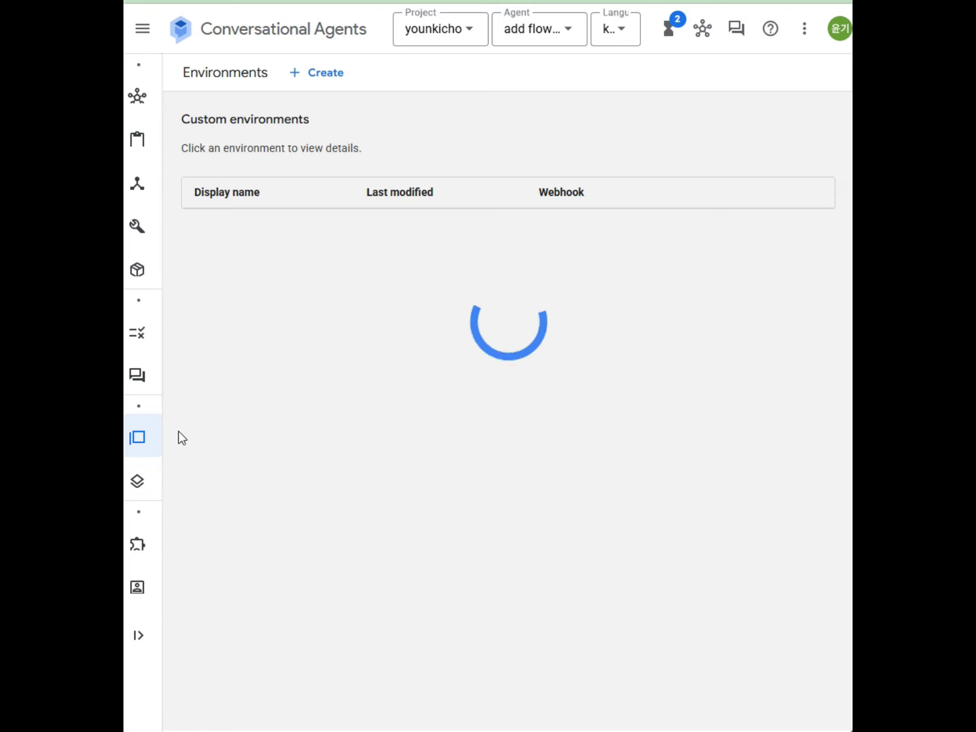
left_click(326, 72)
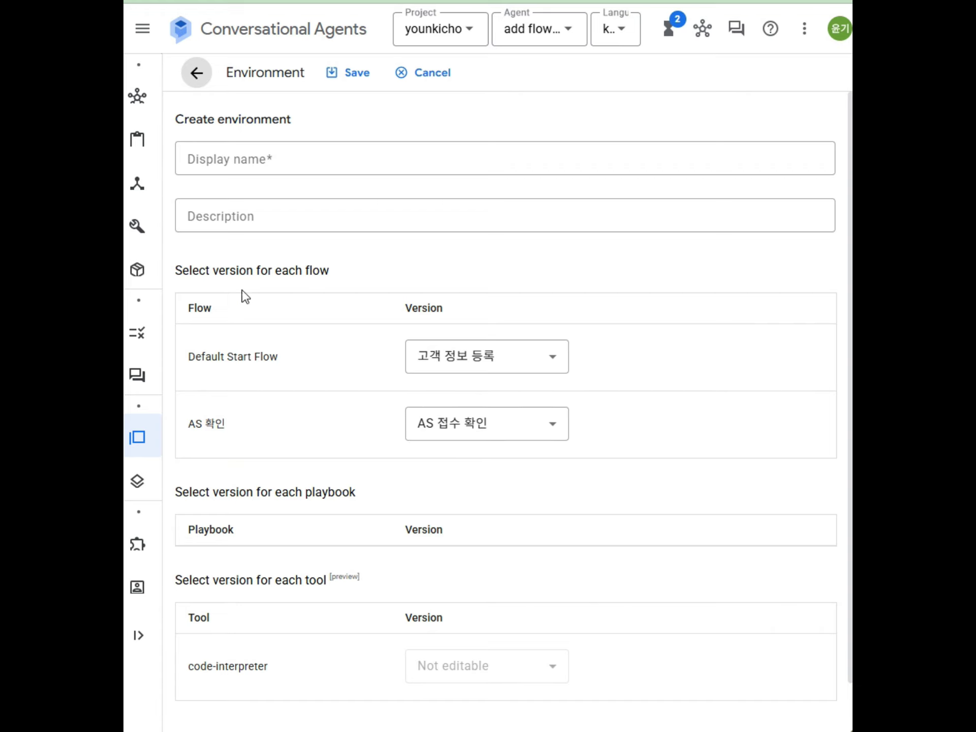
left_click(348, 172)
type("prod")
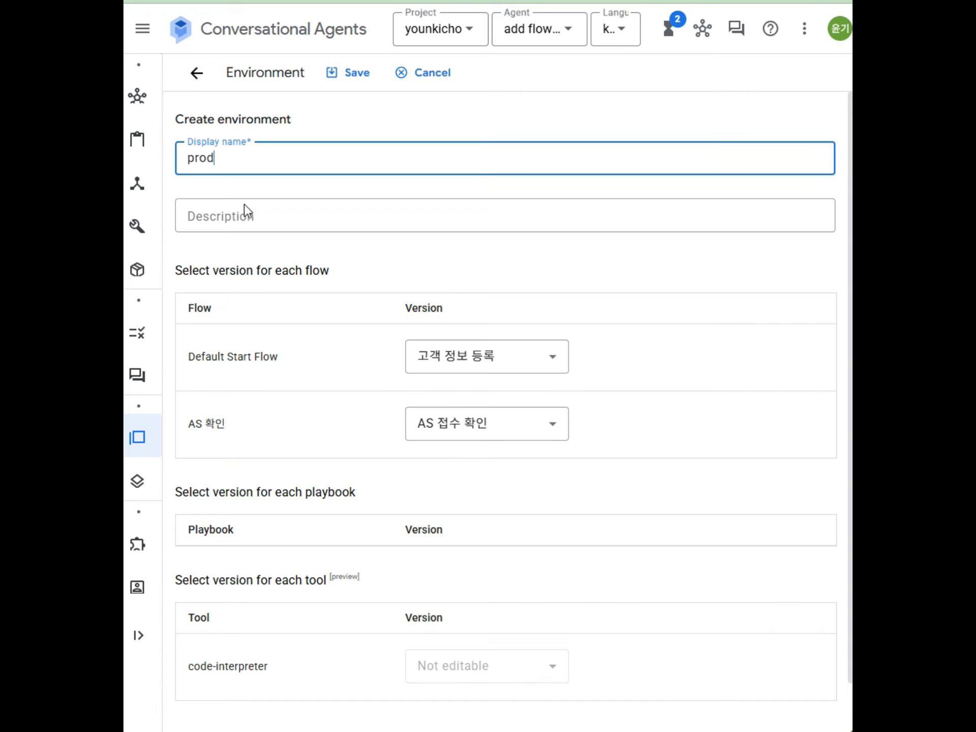
left_click(244, 211)
type("prod")
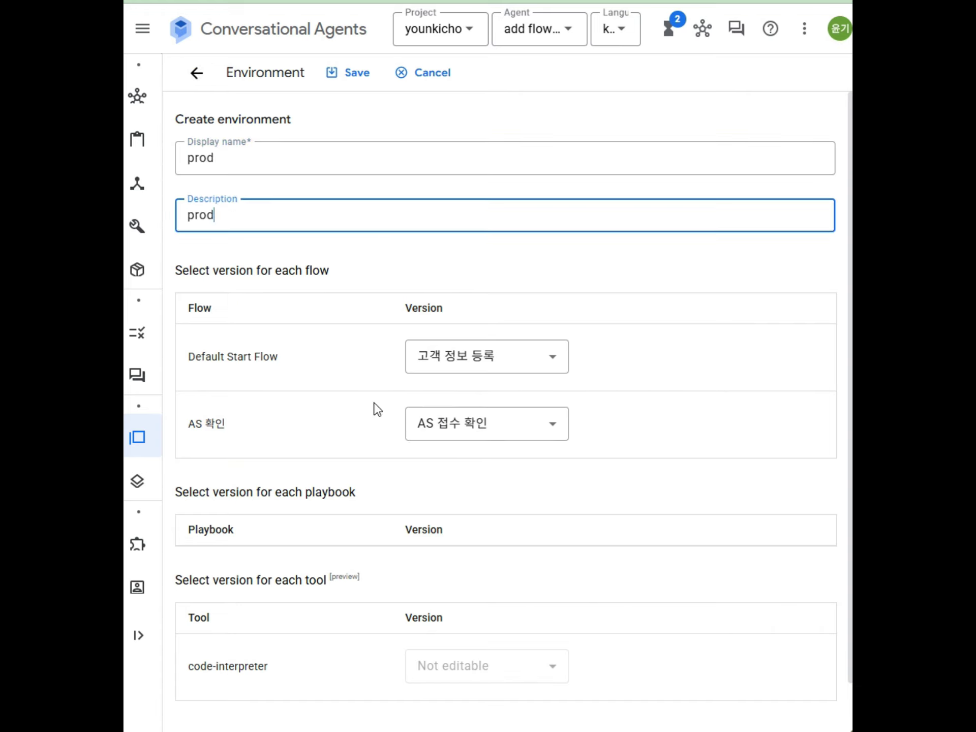
scroll(376, 413, "down", 1)
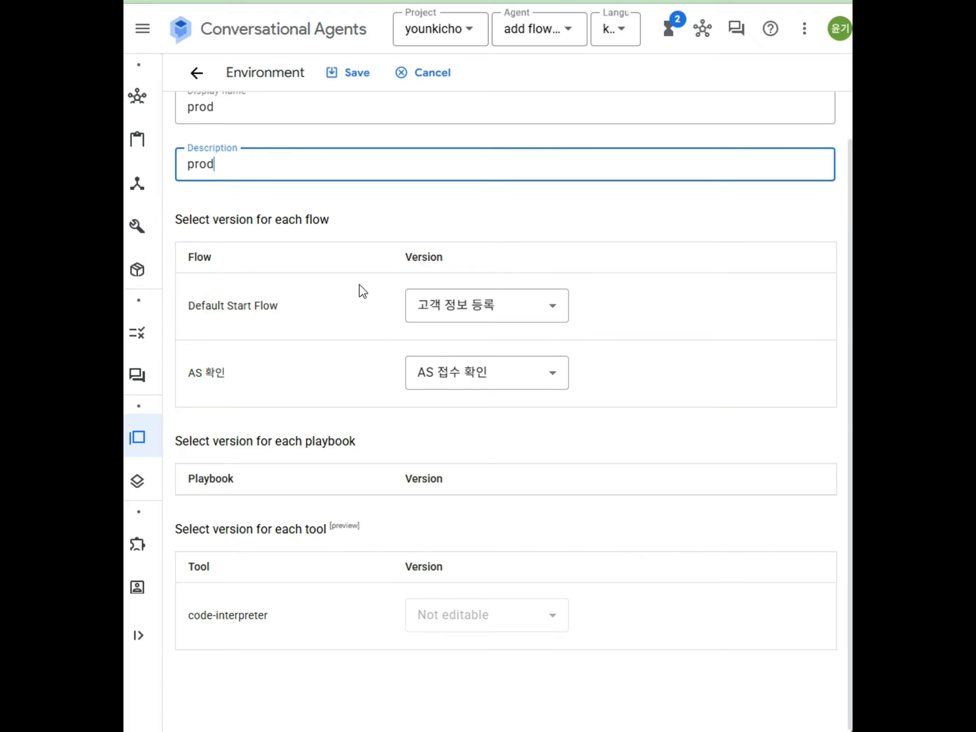
scroll(313, 391, "up", 1)
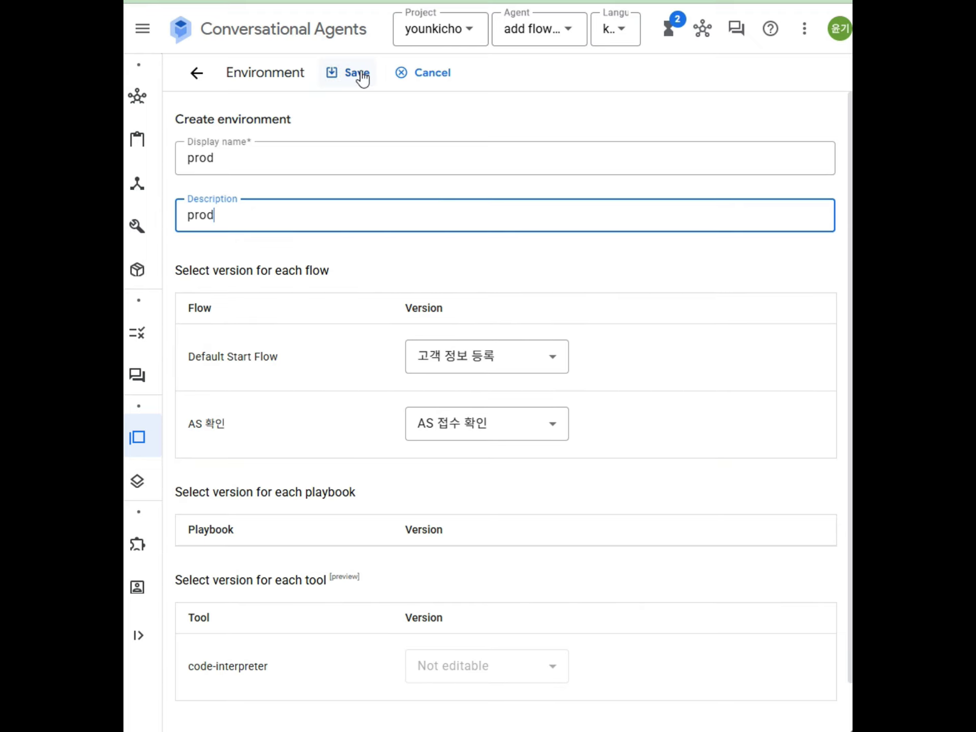
left_click(361, 75)
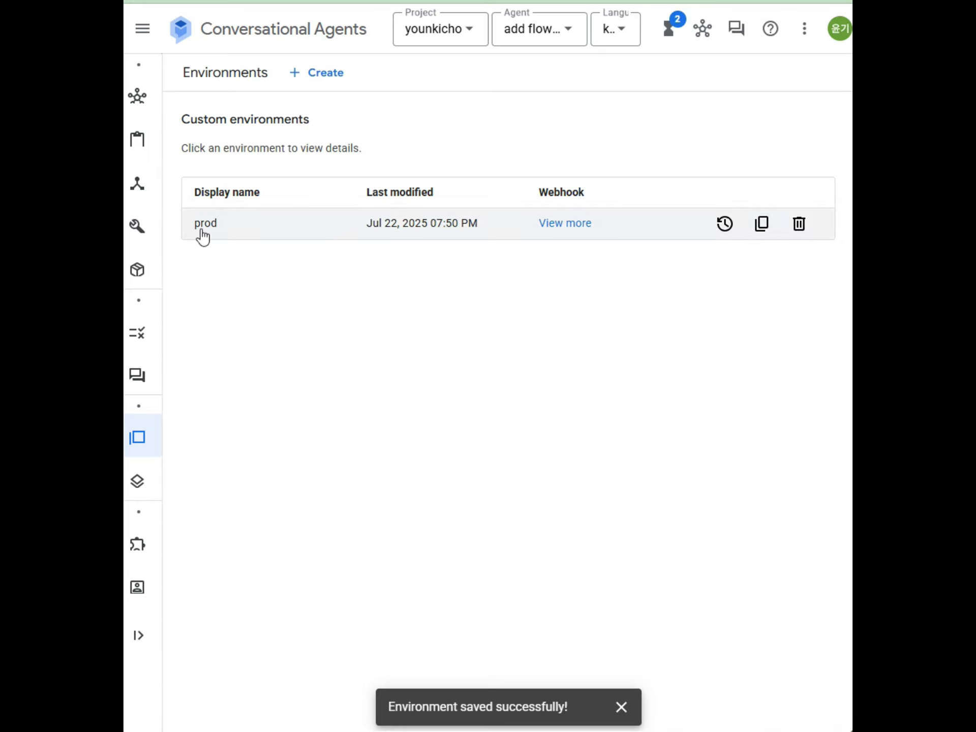
- Review the details and training phrases of the 에어컨 평수 선택 intent
left_click(149, 192)
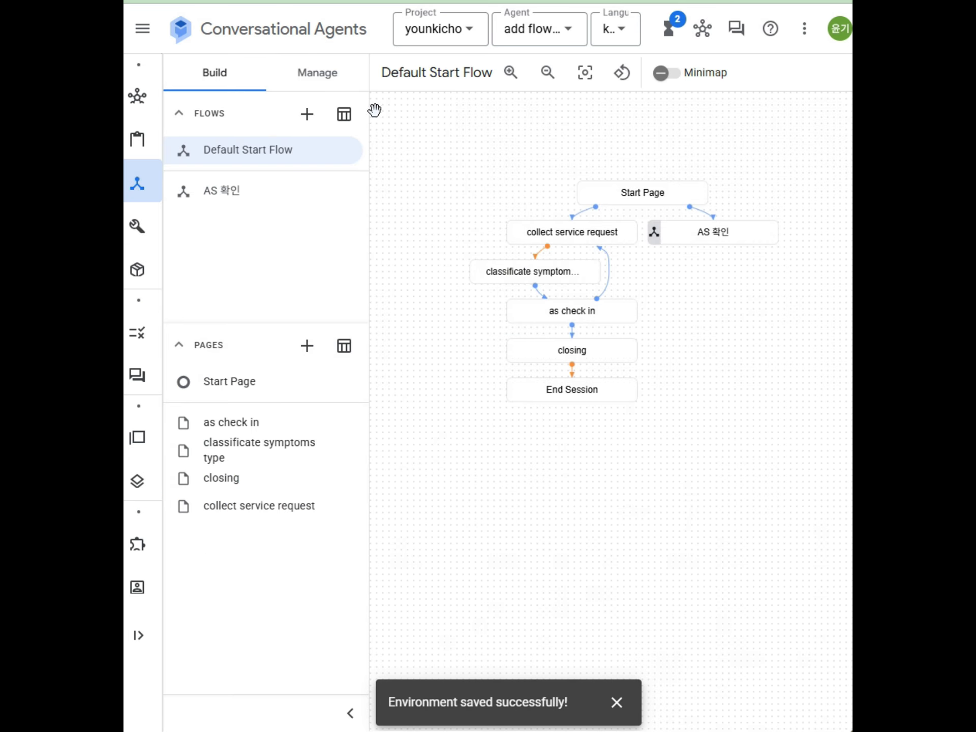
left_click(321, 77)
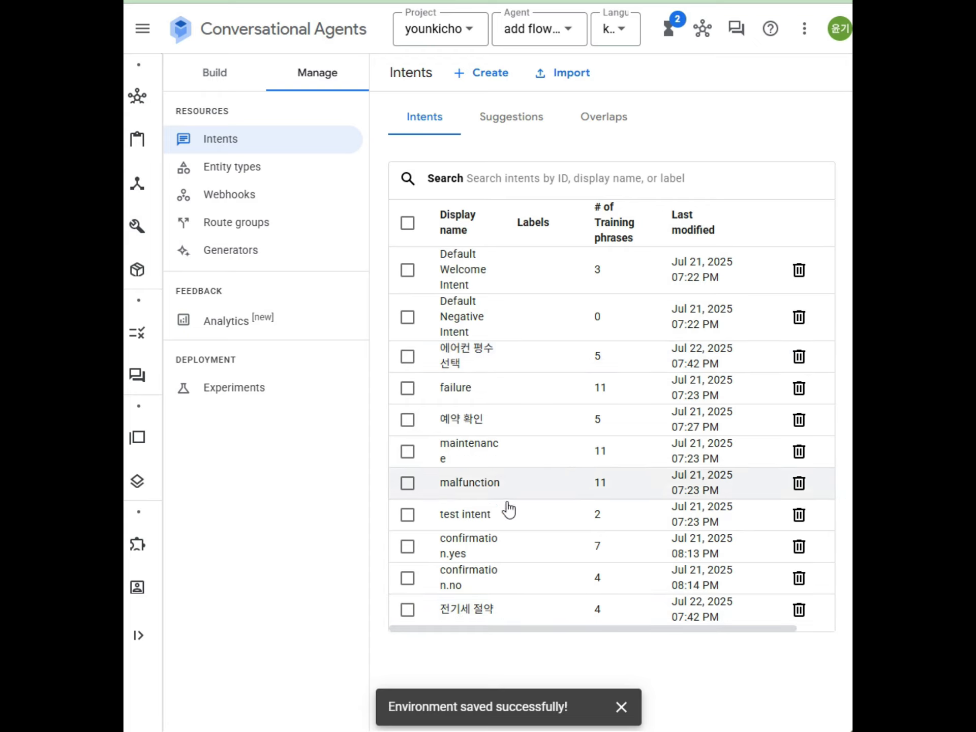
left_click(469, 358)
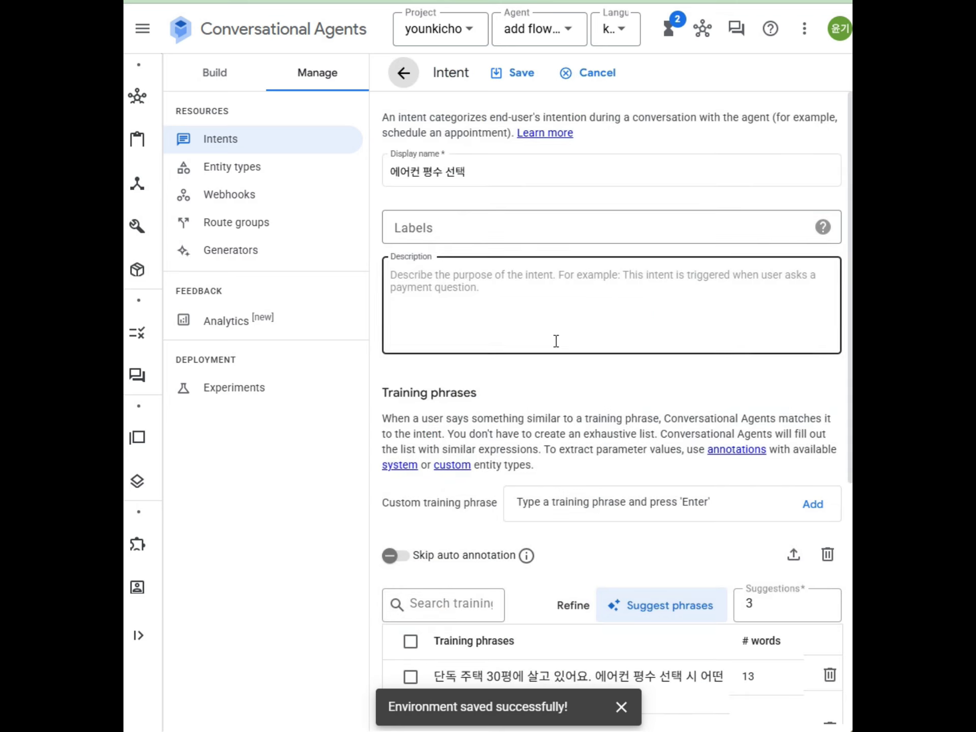
scroll(562, 401, "down", 8)
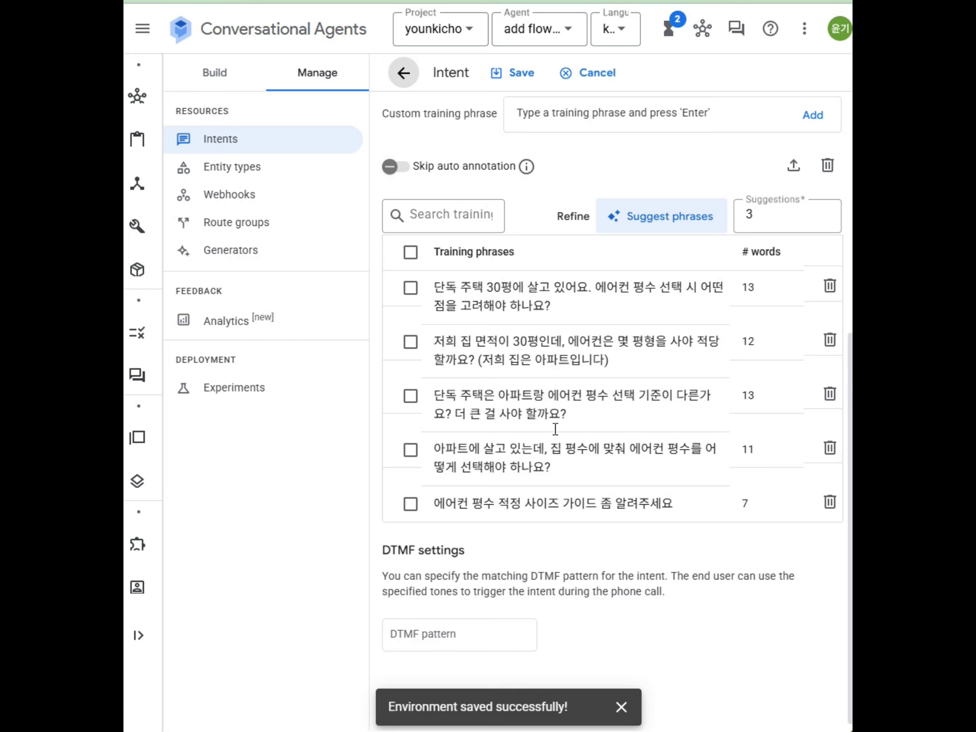
scroll(555, 428, "up", 8)
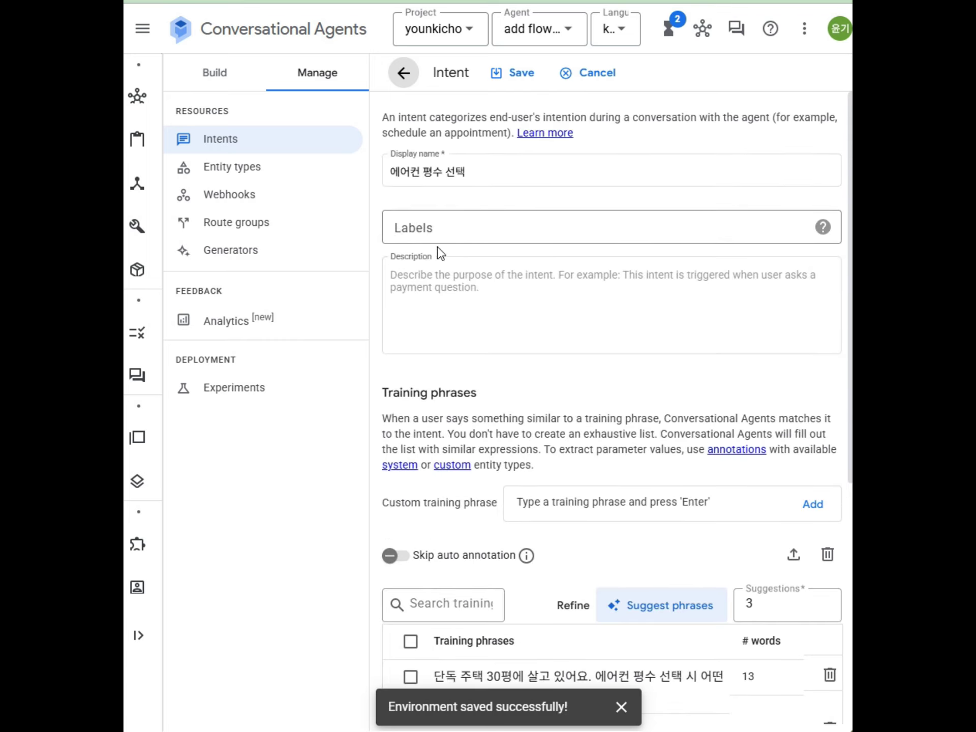
scroll(531, 360, "down", 6)
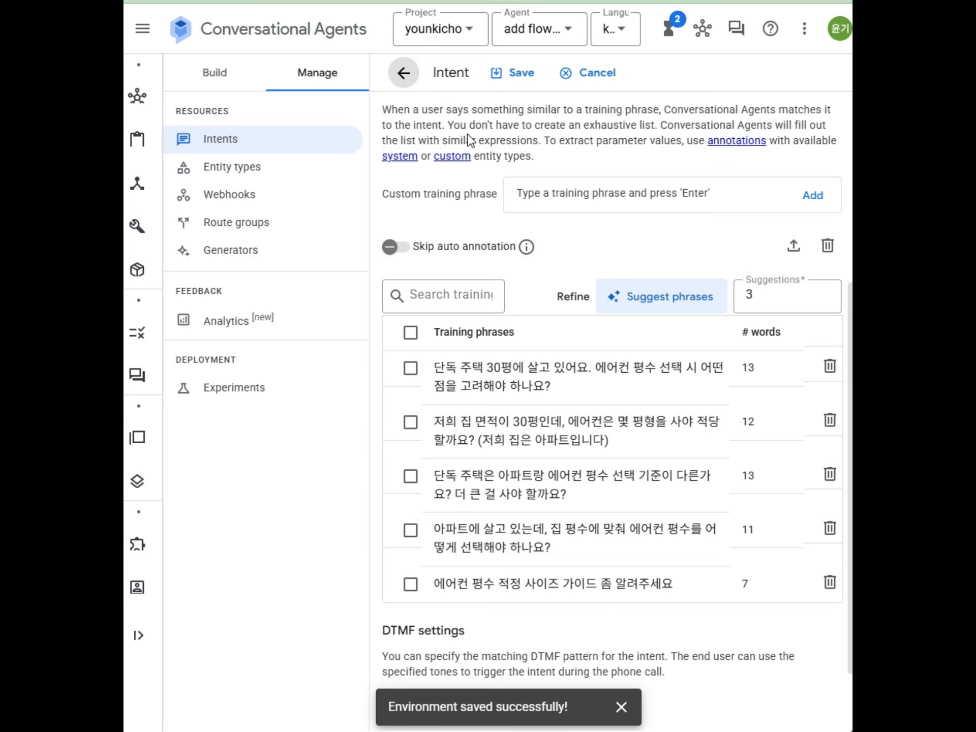
scroll(507, 323, "down", 2)
left_click(404, 73)
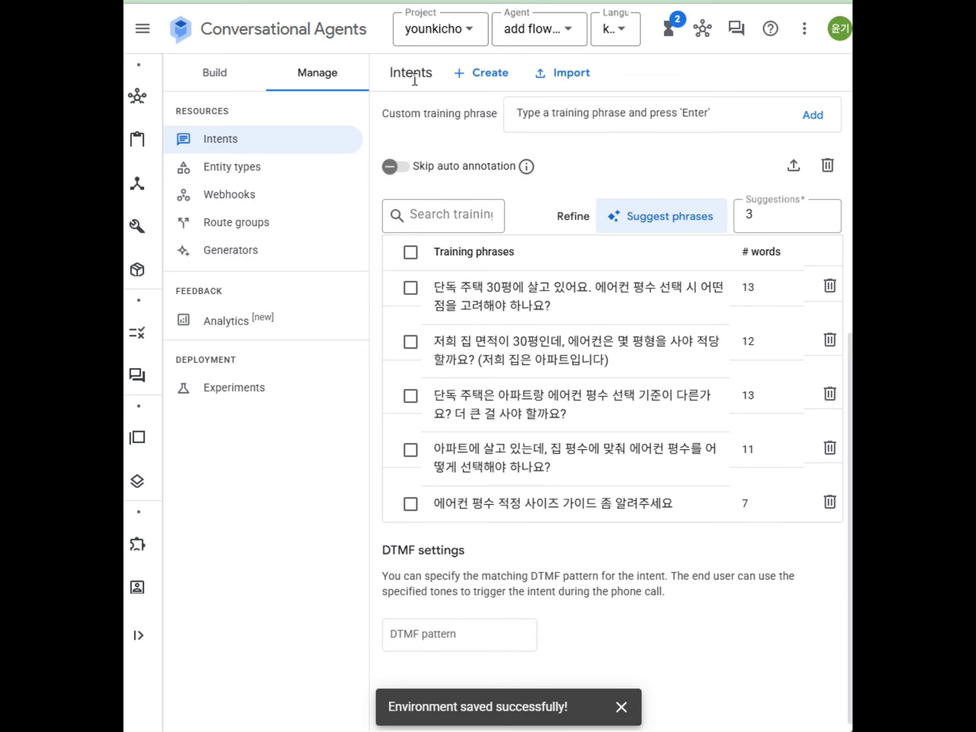
- Review the description and training phrases of the 전기세 절약 intent
left_click(478, 611)
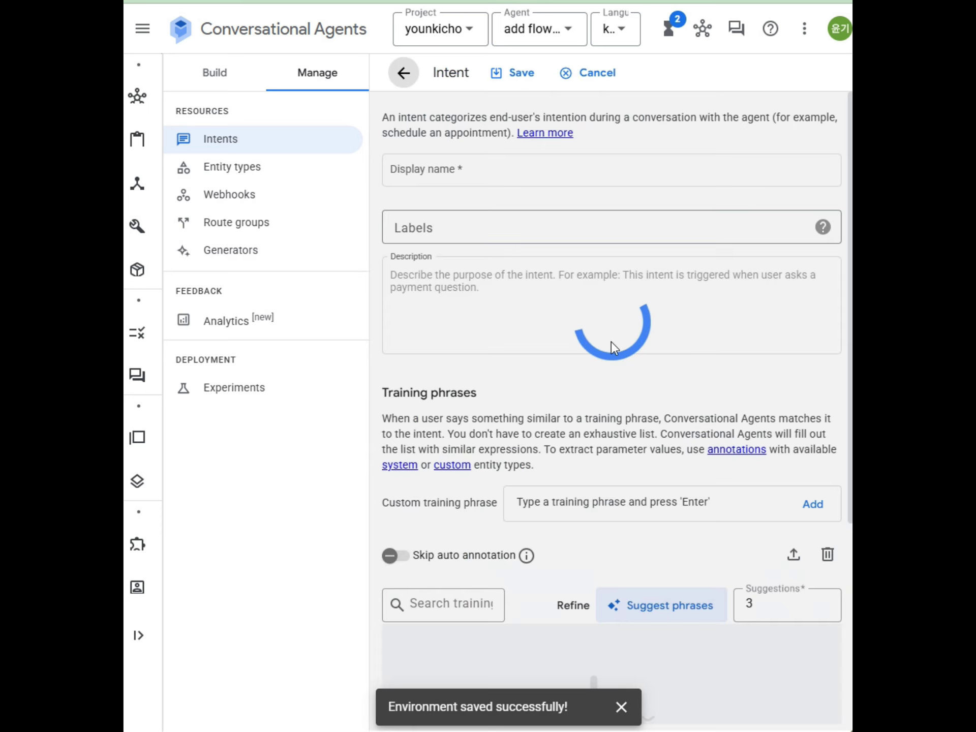
scroll(558, 411, "down", 3)
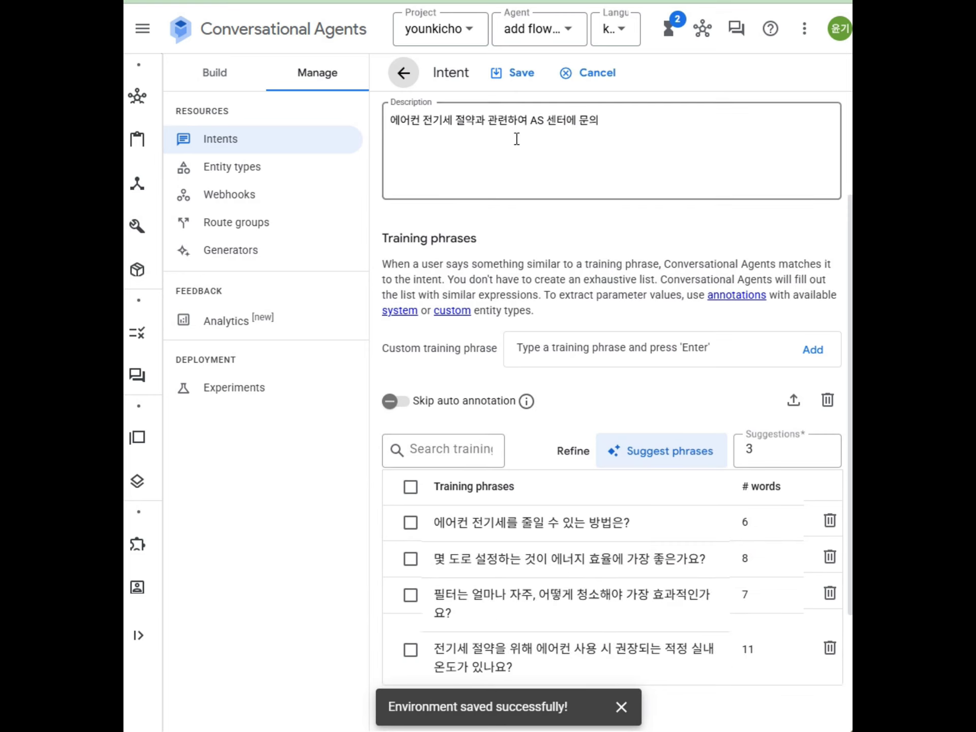
scroll(540, 367, "down", 3)
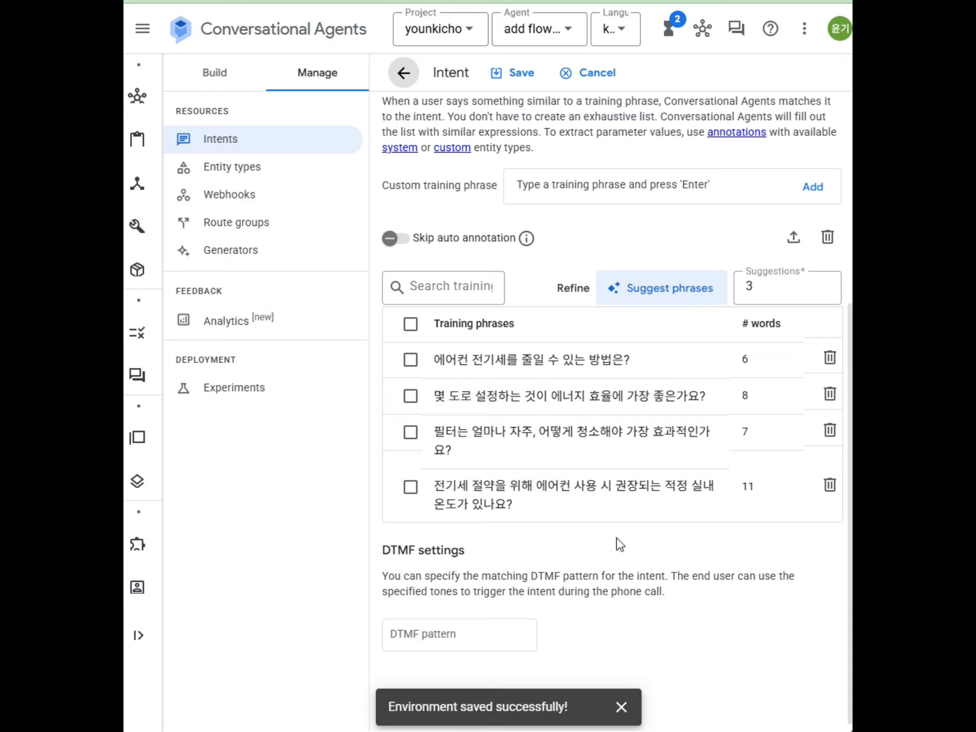
- Create and save a flow-level route group named 에어컨 FAQ for Default Start Flow
left_click(238, 228)
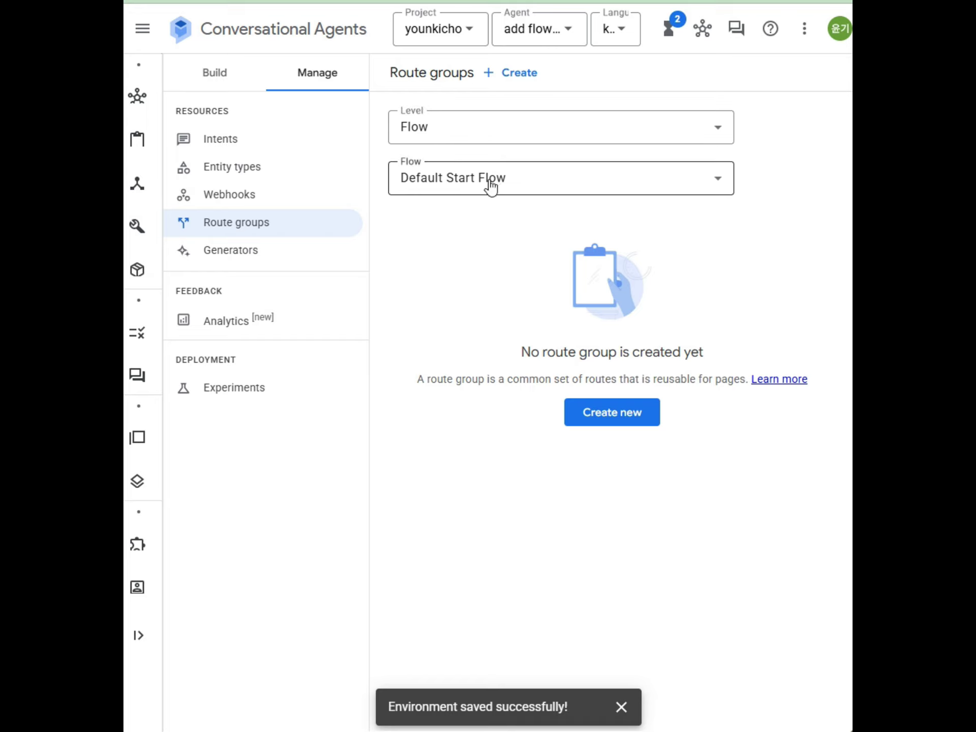
left_click(608, 421)
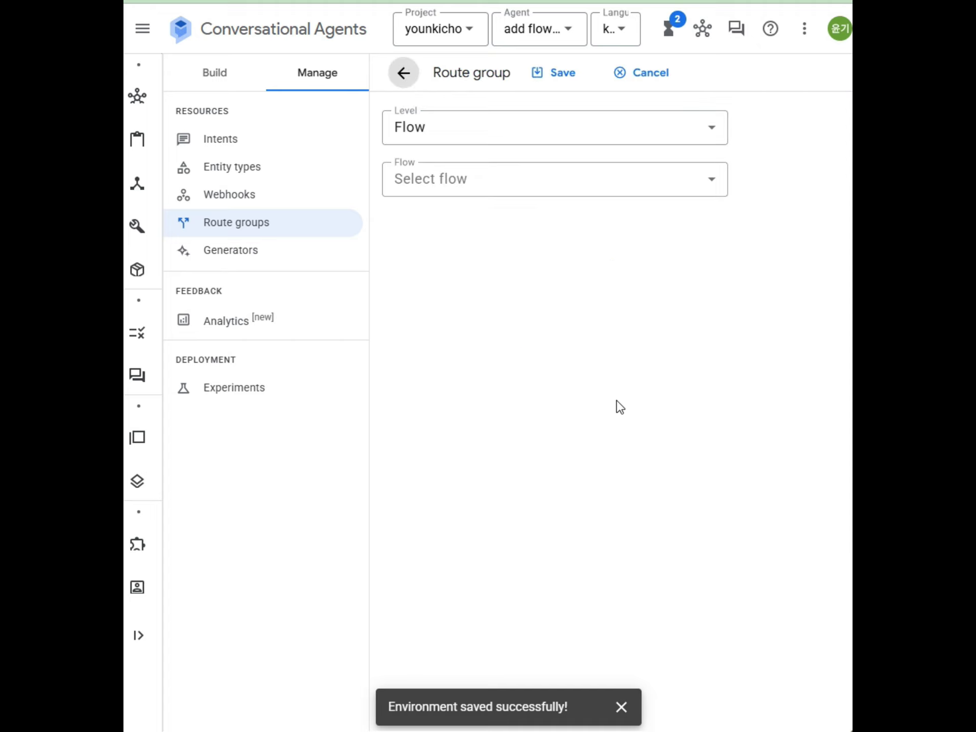
left_click(481, 181)
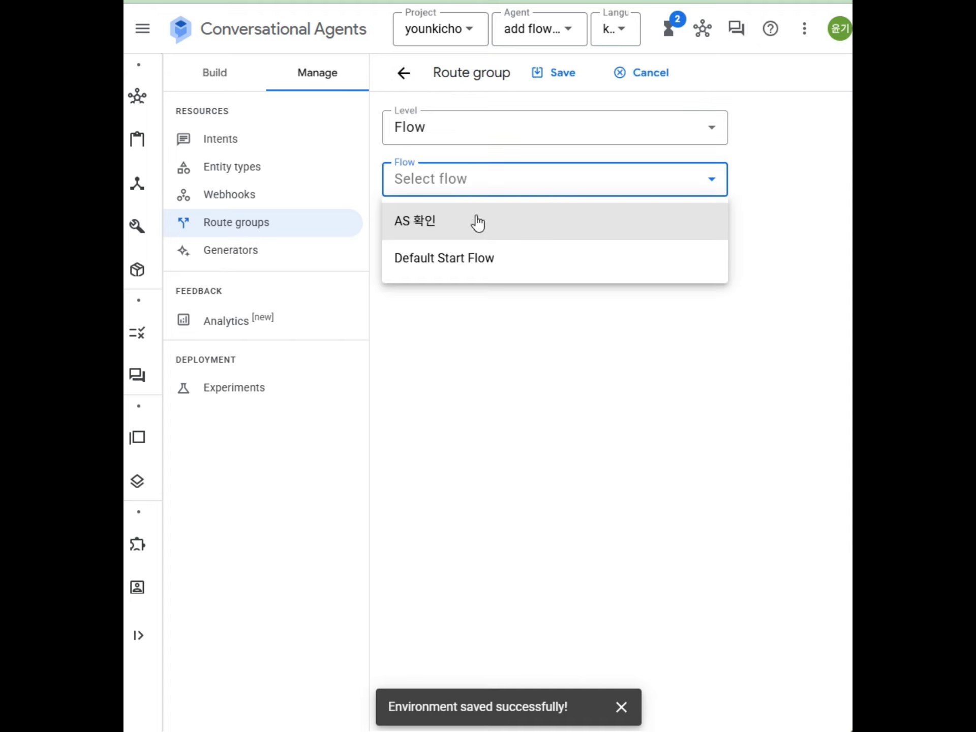
left_click(439, 262)
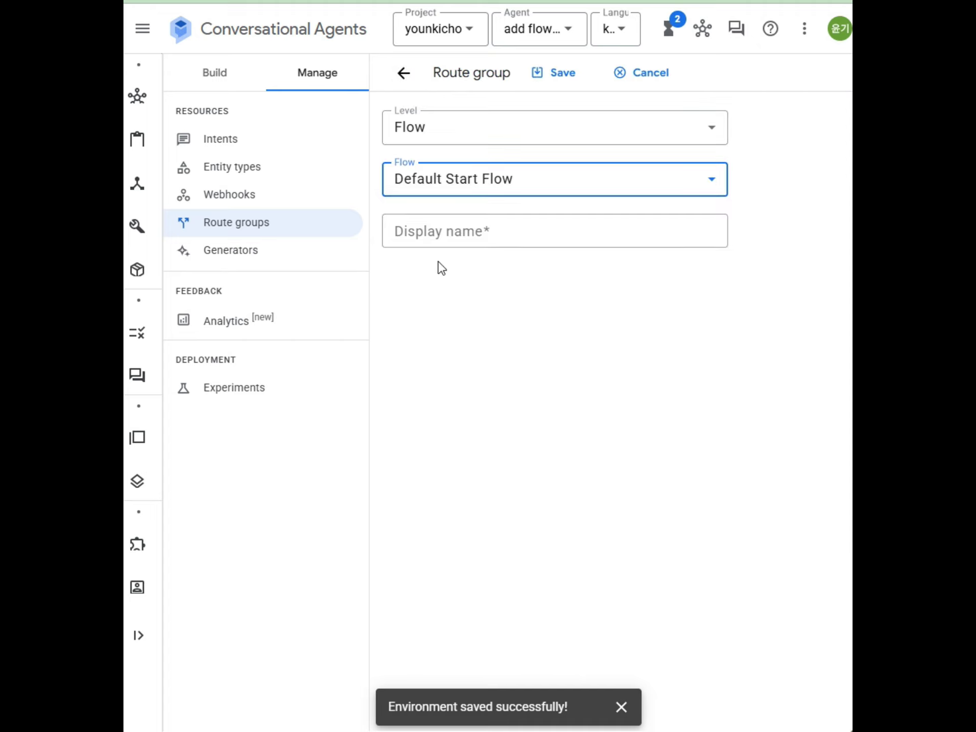
left_click(477, 231)
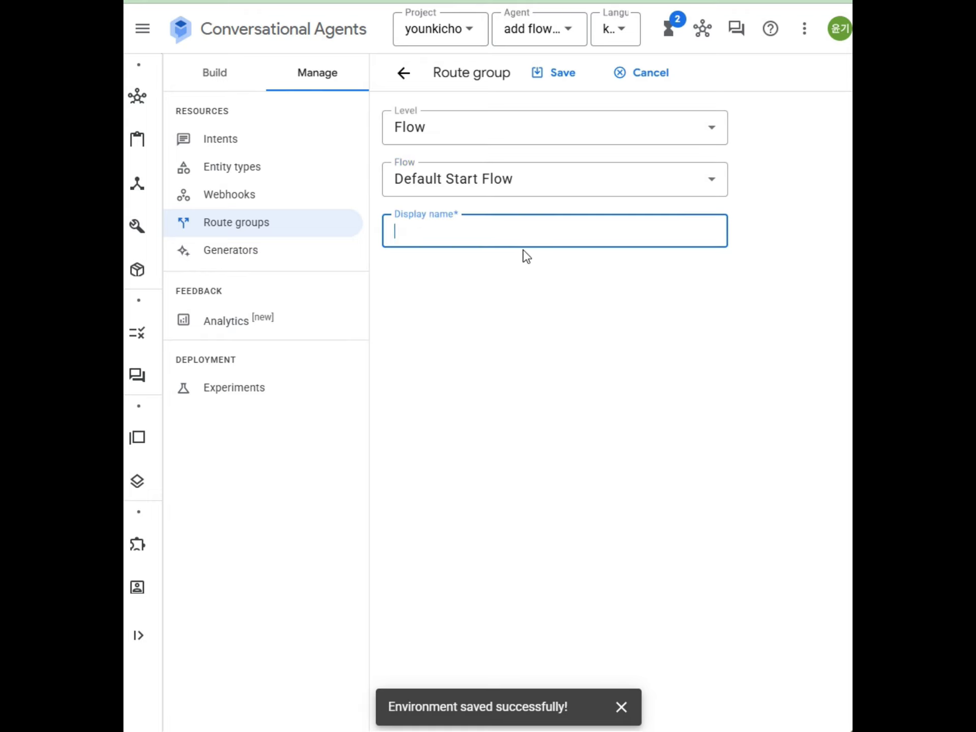
type("에어케")
left_click(542, 82)
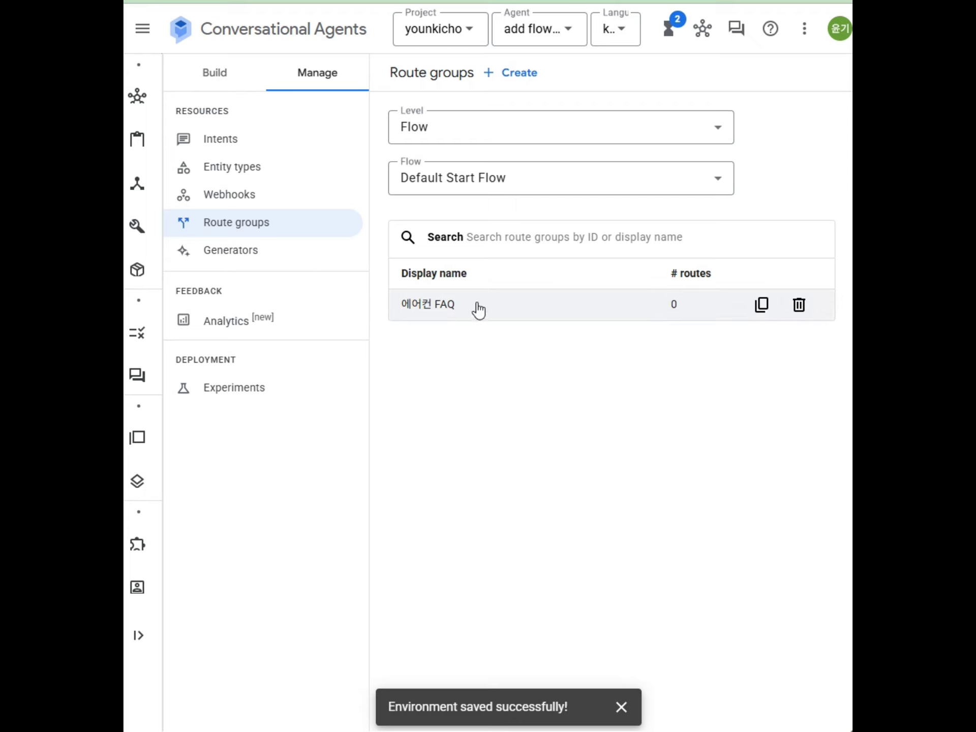
- Add a route to the 에어컨 FAQ route group and set its intent to 에어컨 평수 선택
left_click(442, 315)
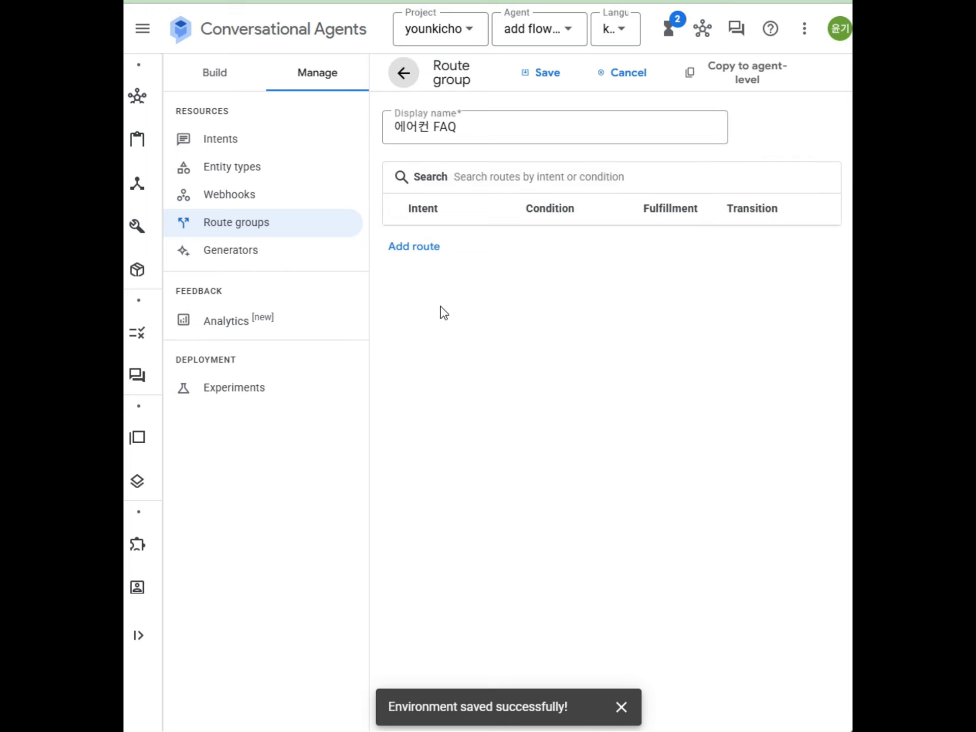
left_click(423, 250)
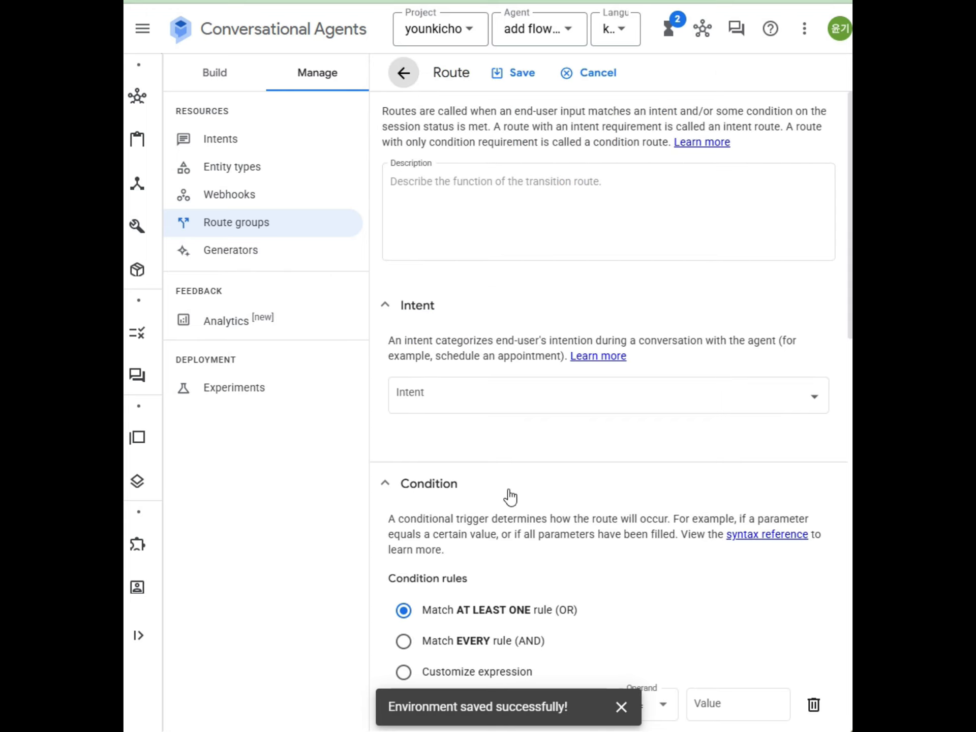
left_click(540, 397)
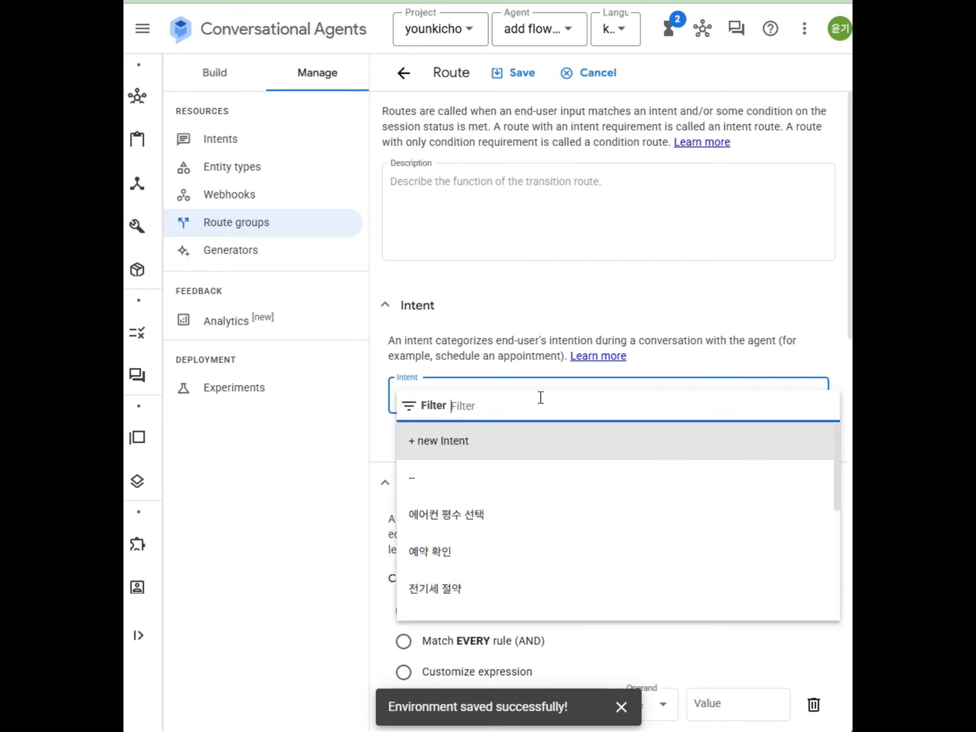
left_click(472, 515)
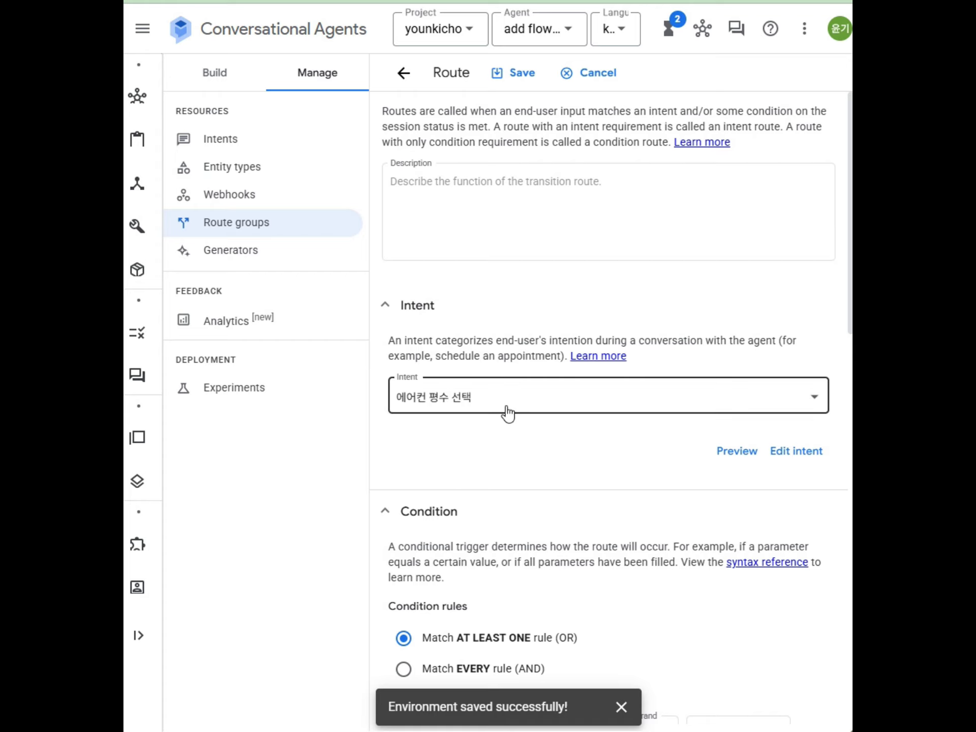
- Save the agent dialogue "일반적인 아파트의 경우, 집 면적의 절반 정도의 평형 에어컨을 선택하는 것이 적절합니다. 단독 주택은 외부 열기 영향을 고려하여 좀 더 넉넉한 용량을 선택해야 합니다."
scroll(516, 428, "down", 3)
scroll(517, 429, "down", 7)
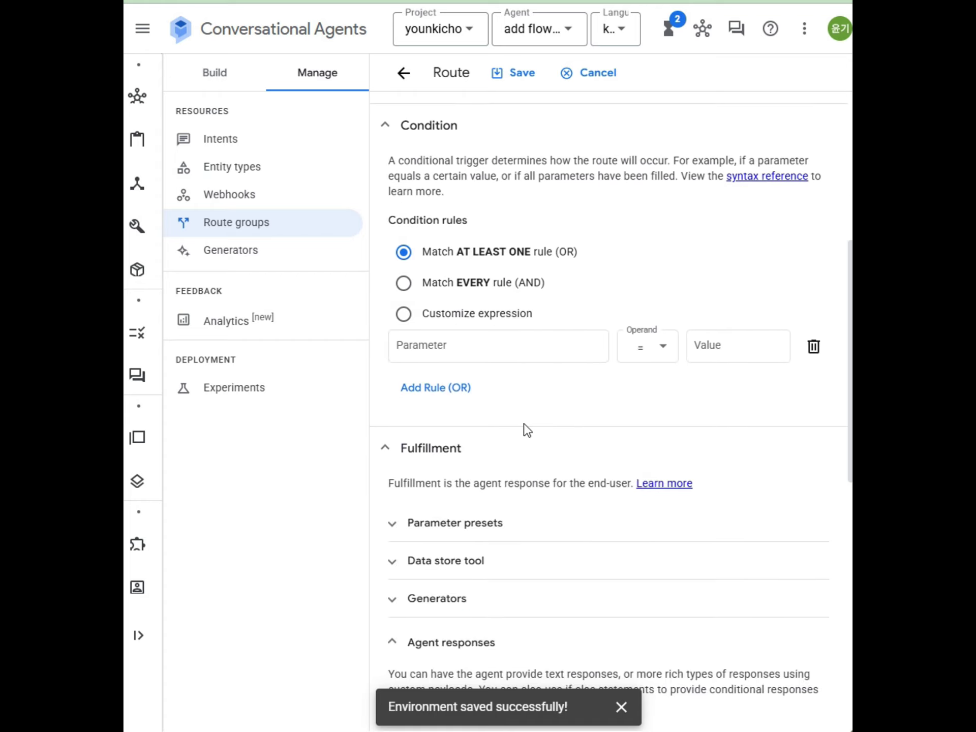
scroll(570, 426, "down", 3)
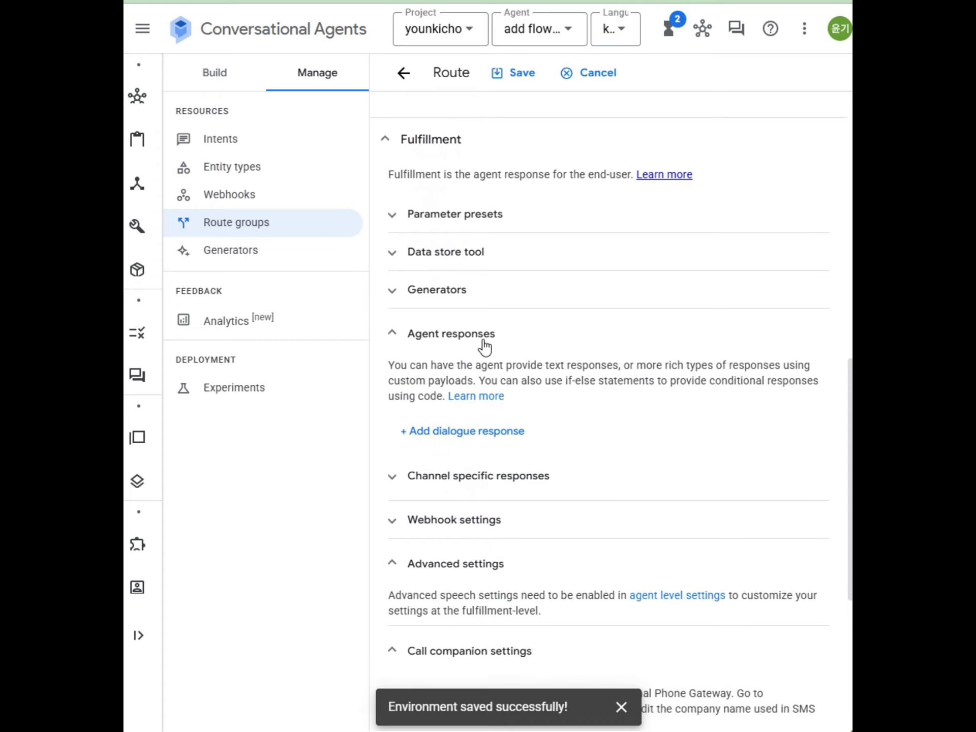
left_click(458, 432)
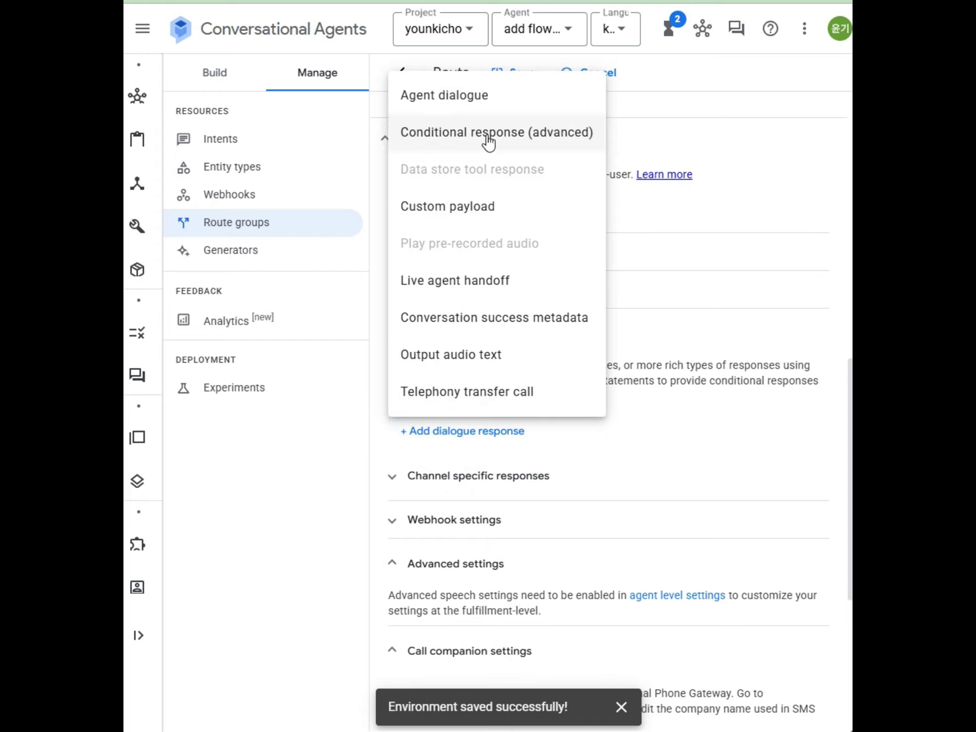
left_click(475, 101)
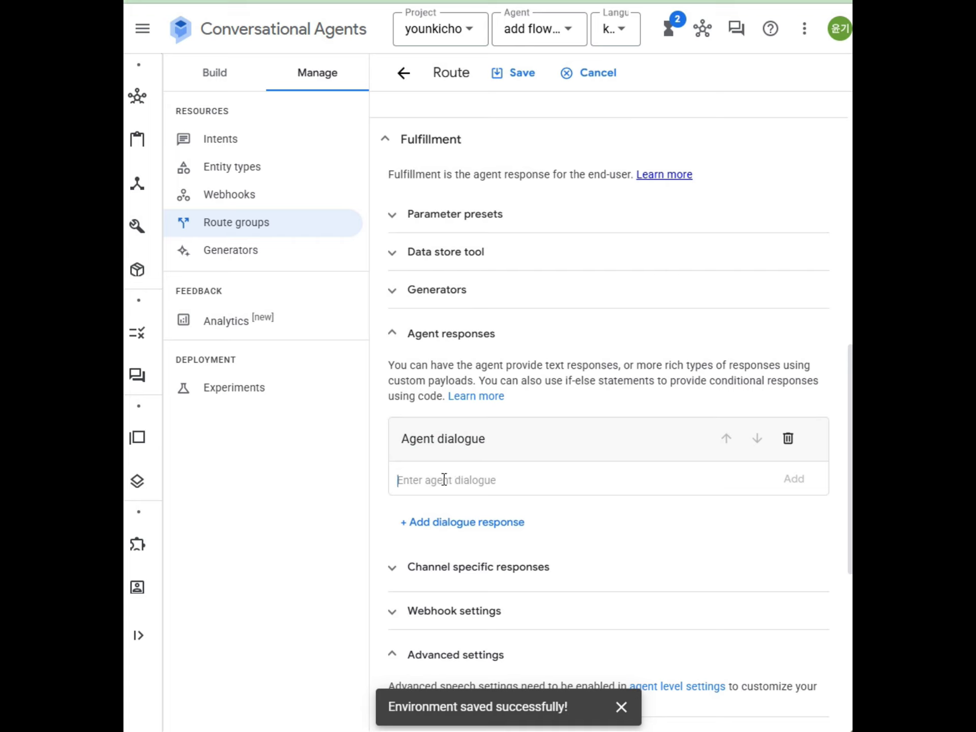
type("일반적인 아파트의 경우, 집 면적의 절반 정도의 평형 에어컨을 선택하는 것이 적절합니다. 단독 주택은 외부 열기 영향을 고려하여 좀 더 넉넉한 용량을 선택해야 합니다.")
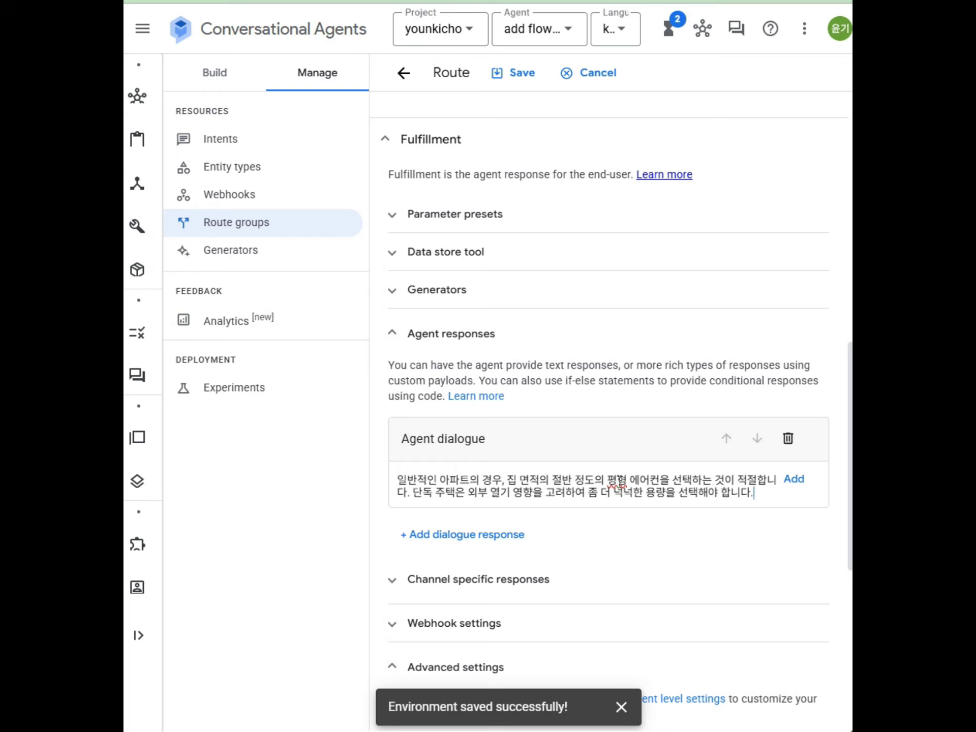
left_click(527, 85)
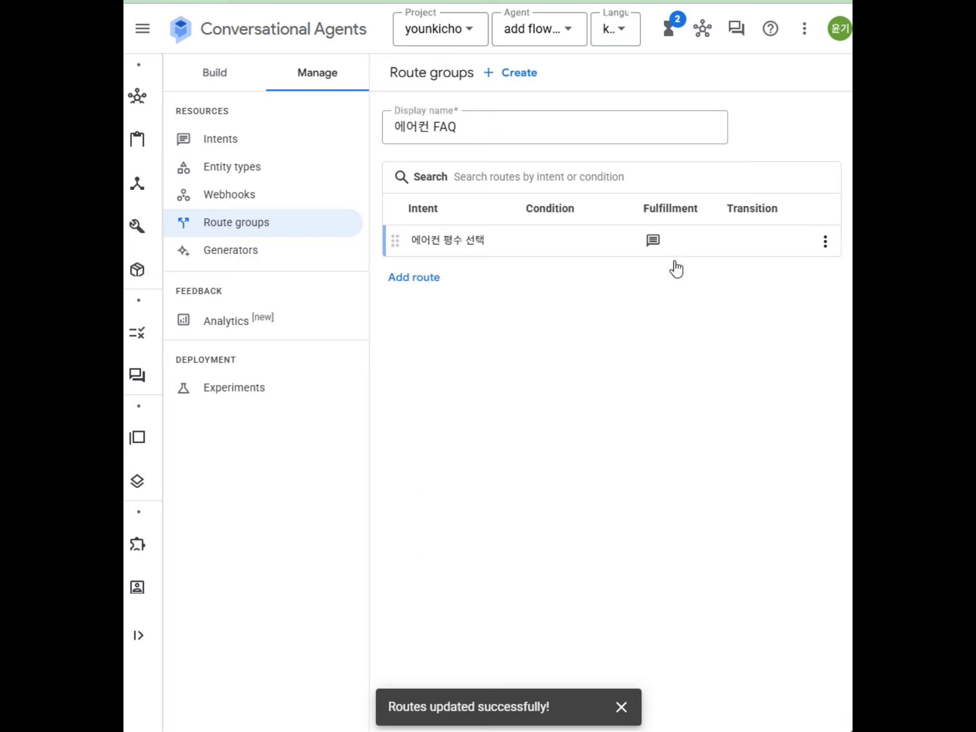
- Add a second route to the 에어컨 FAQ route group with the 전기세 절약 intent
left_click(424, 285)
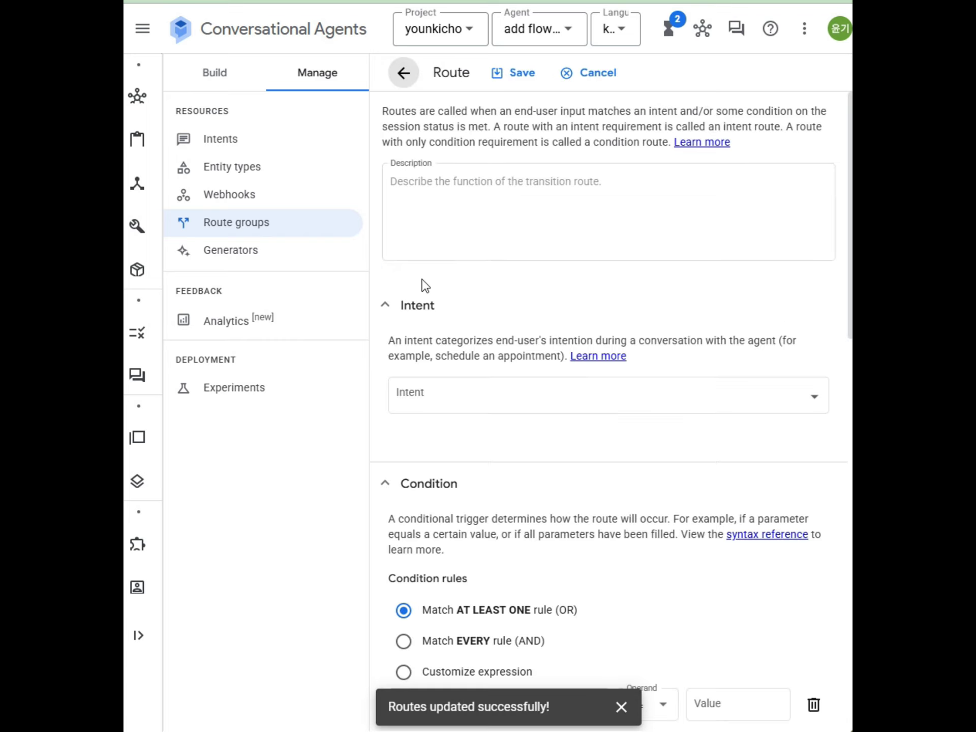
left_click(500, 396)
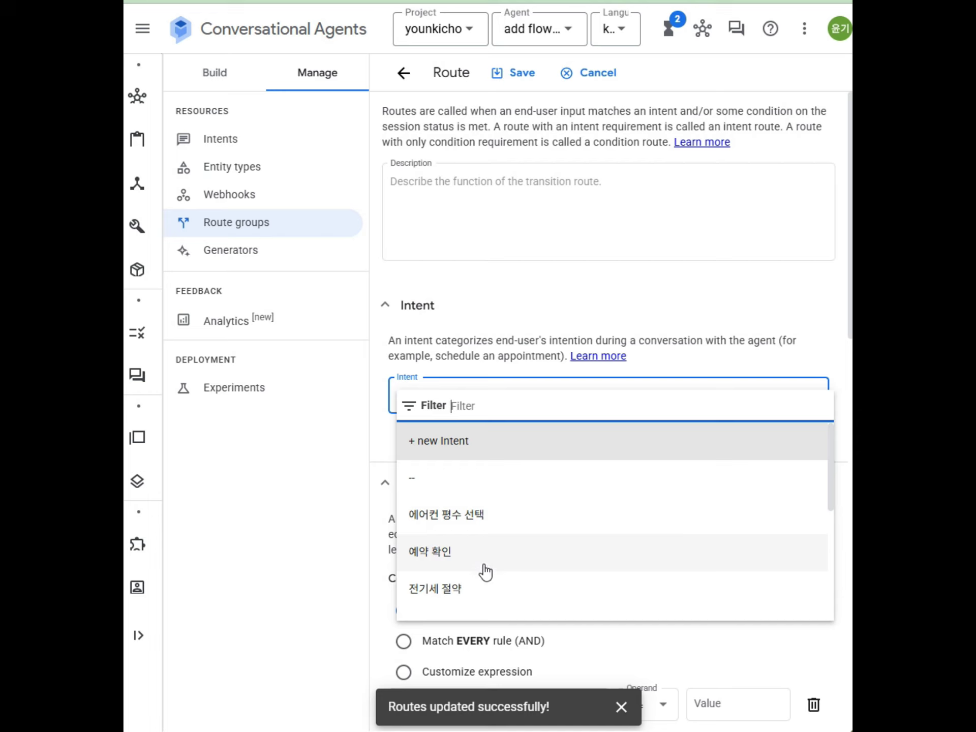
left_click(446, 590)
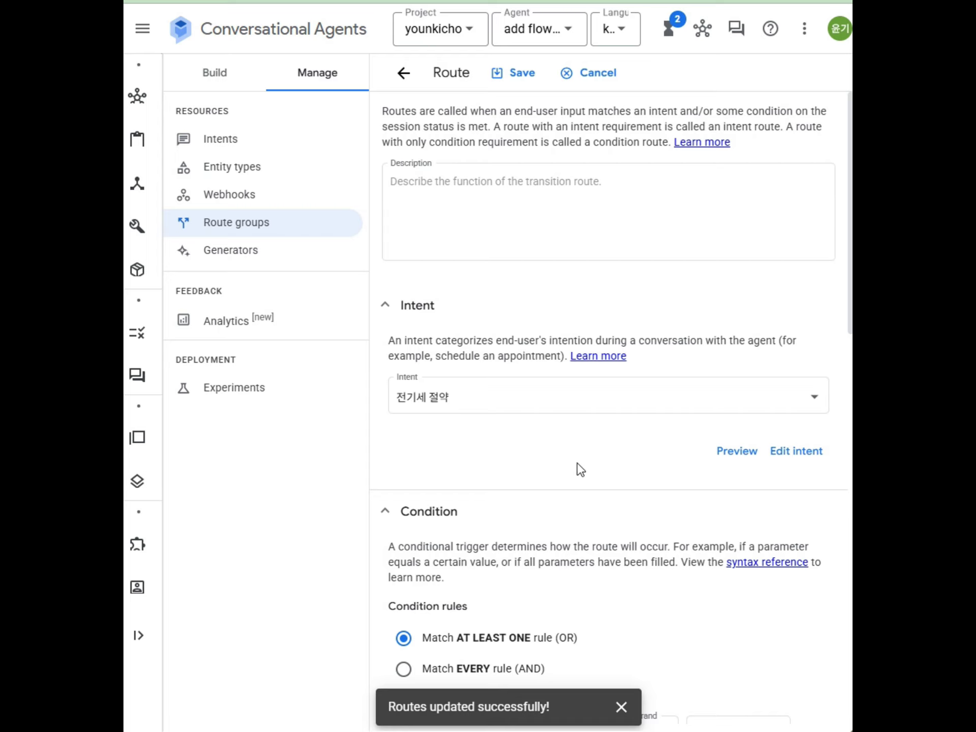
- Save the route with agent dialogue "24~26도로 설정하고, 바람 세기를 조절하며, 필터 및 실외기 청소를 꾸준히 하는 것이 좋습니다. 선풍기와 함께 사용하고, 에어컨 날개를 위로 향하게 하면 효과적입니다"
scroll(580, 469, "down", 15)
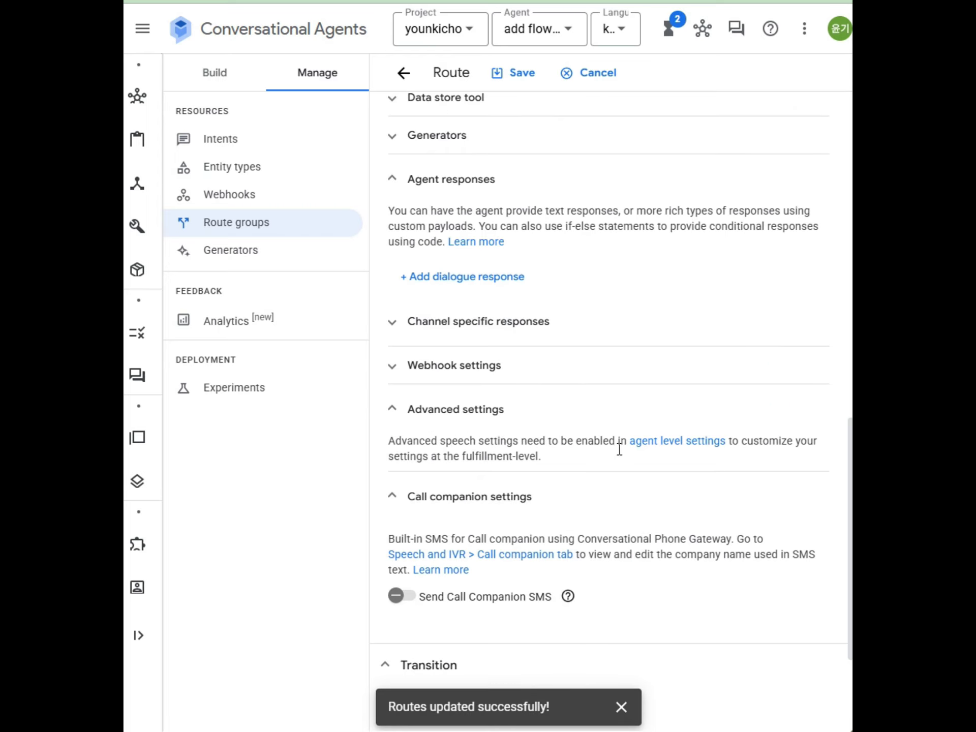
left_click(458, 281)
left_click(454, 317)
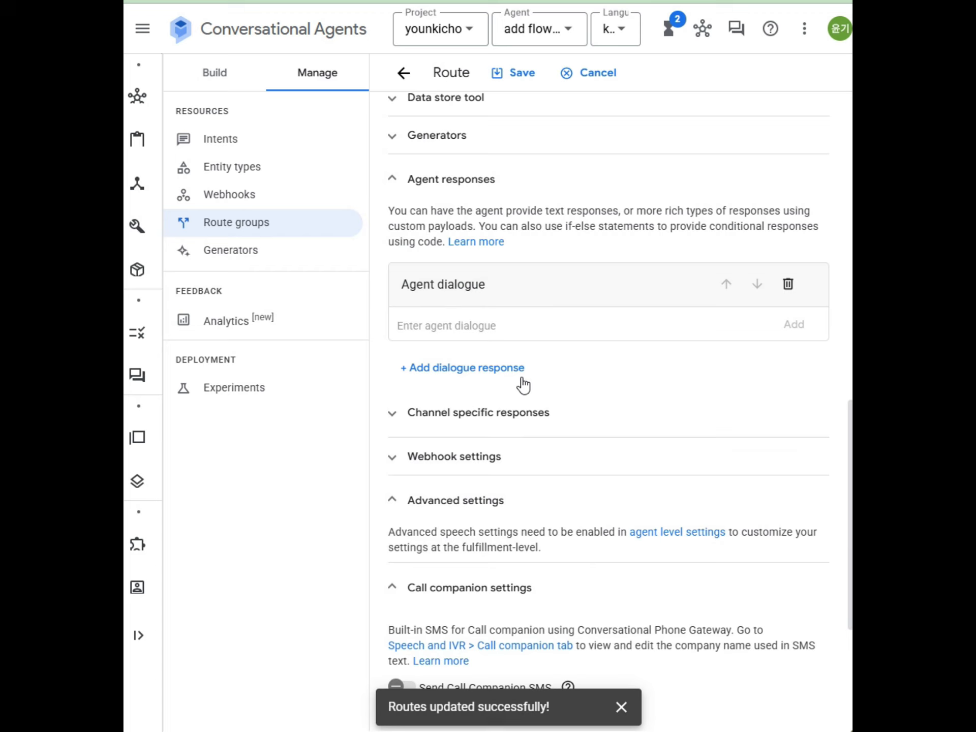
type("24~26도로 설정하고, 바람 세기를 조절하며, 필터 및 실외기 청소를 꾸준히 하는 것이 좋습니다. 선풍기와 함께 사용하고, 에어컨 날개를 위로 향하게 하면 효과적입니다")
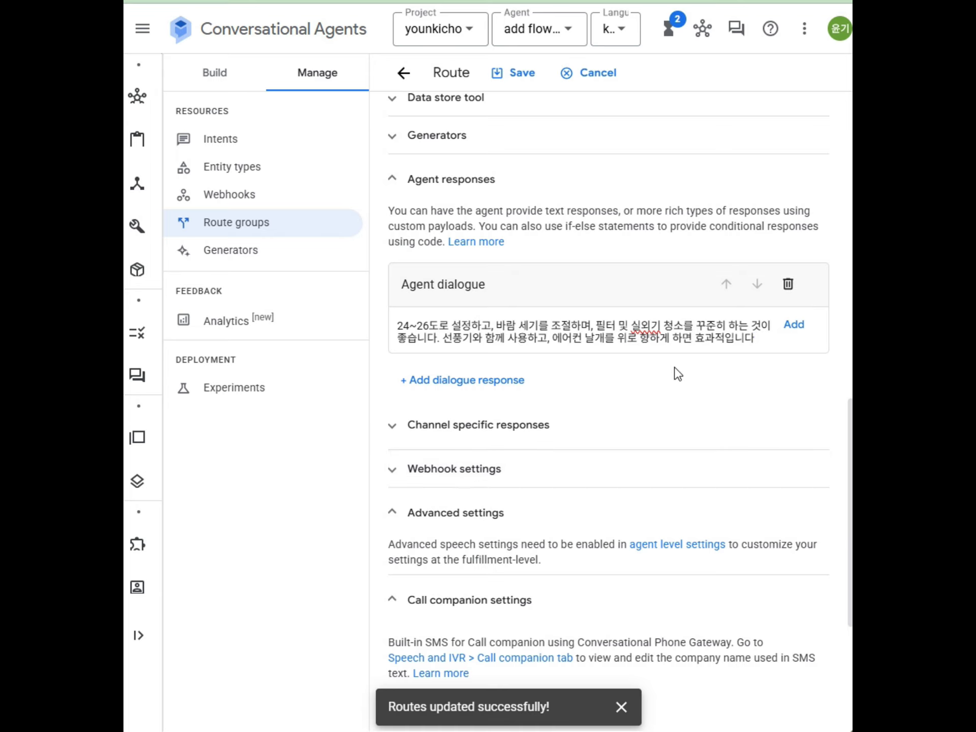
left_click(519, 77)
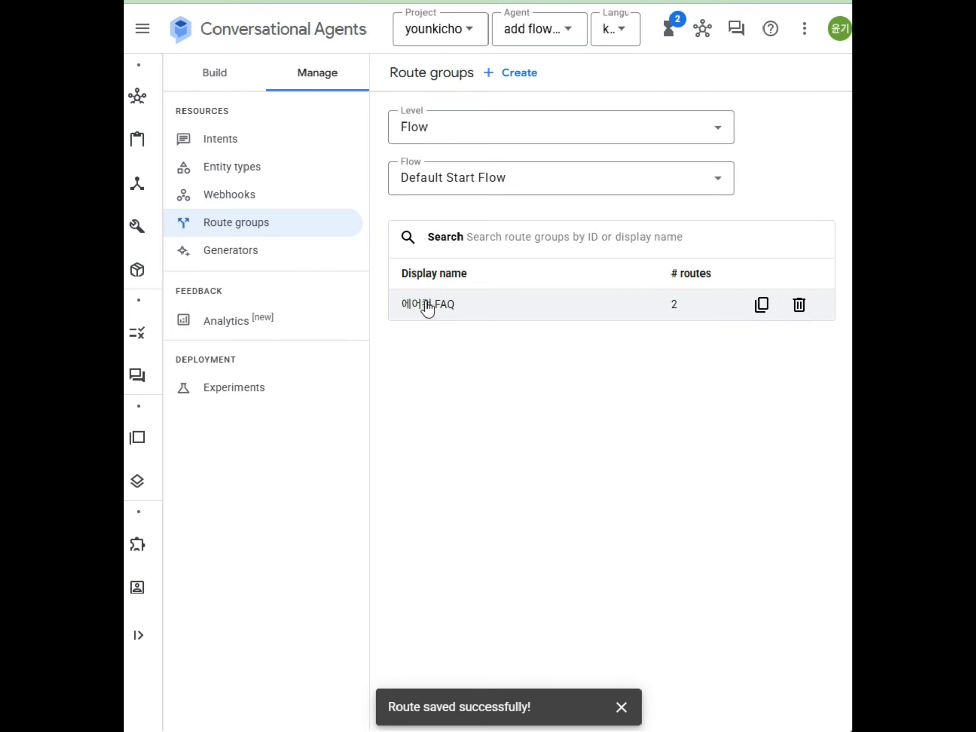
- Enable the Route Groups state handler on the Start Page of Default Start Flow
left_click(211, 78)
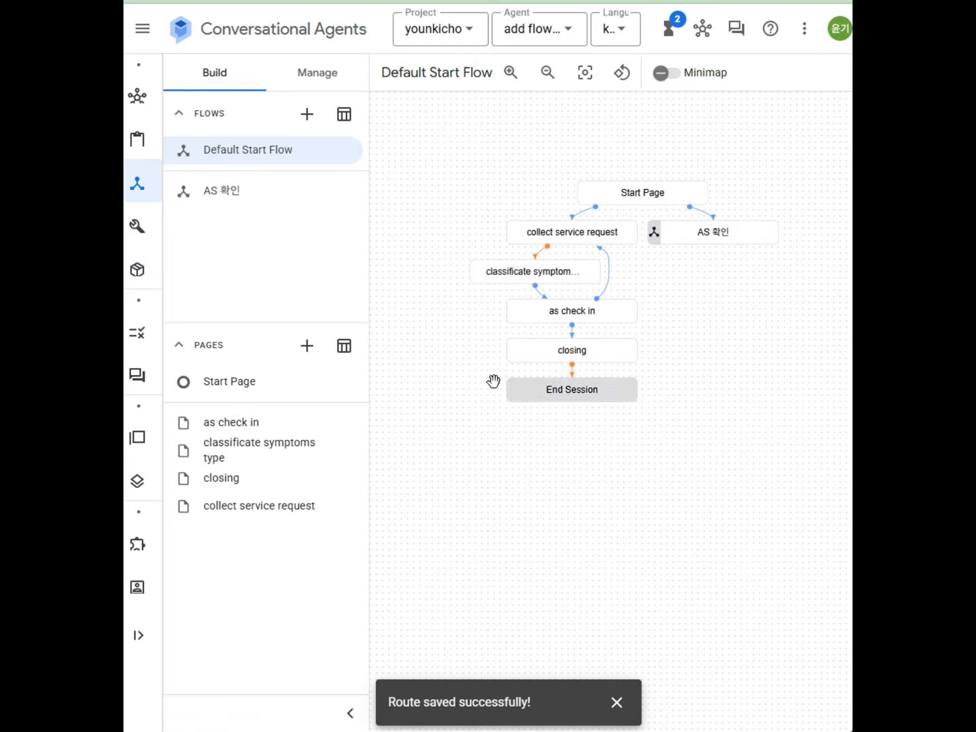
left_click(665, 200)
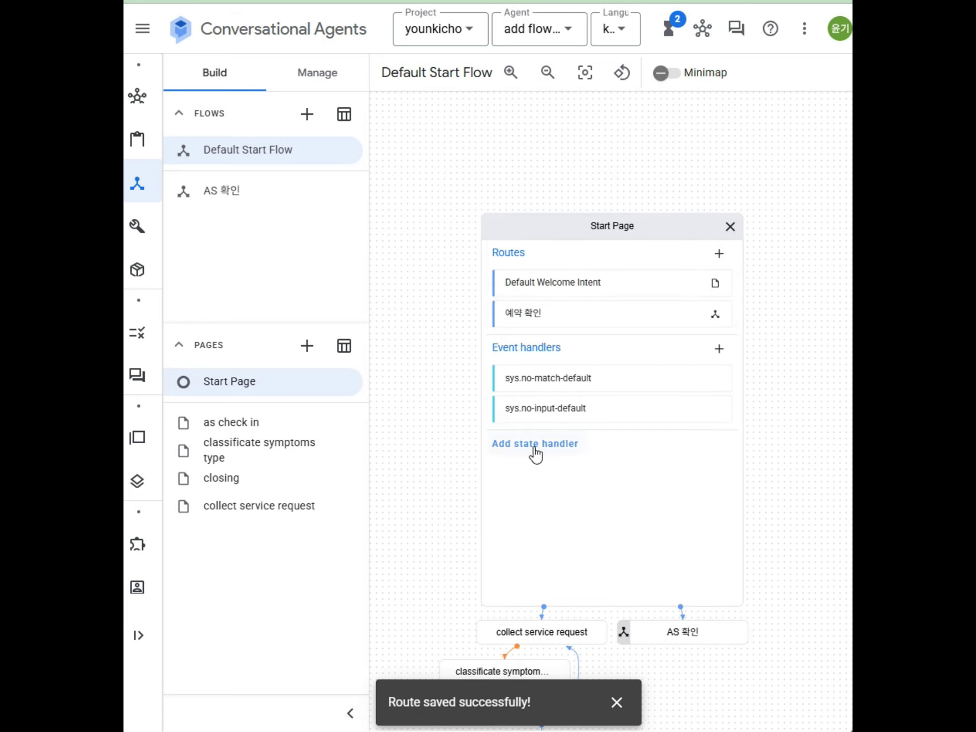
left_click(535, 452)
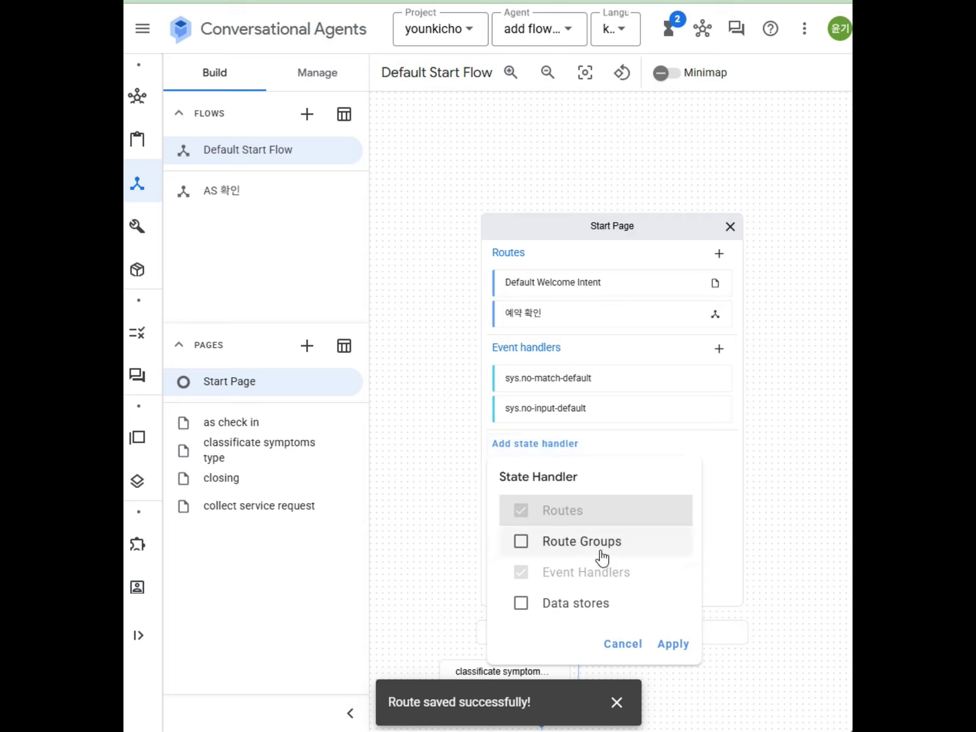
left_click(521, 541)
left_click(671, 644)
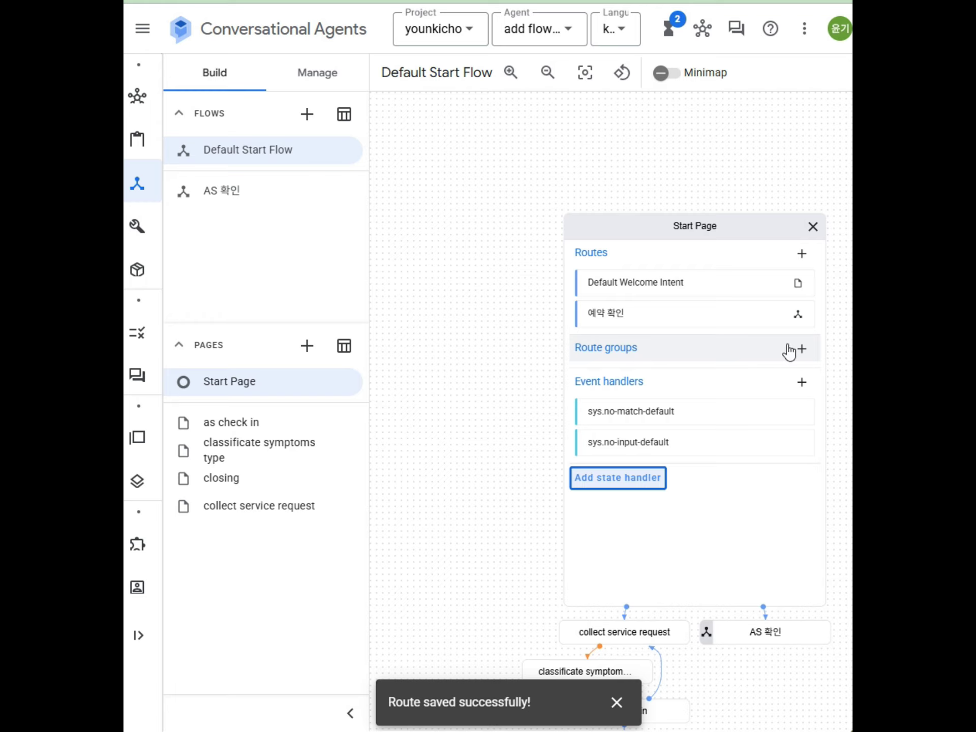
- Attach the flow-level 에어컨 FAQ route group to the Start Page and save it
left_click(802, 350)
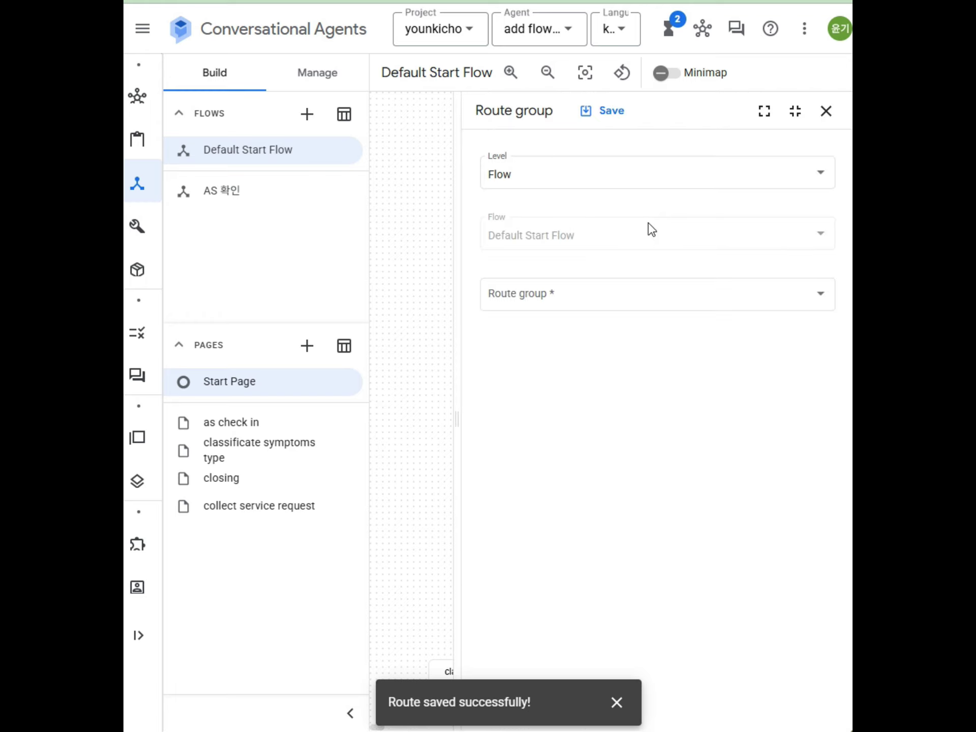
left_click(552, 298)
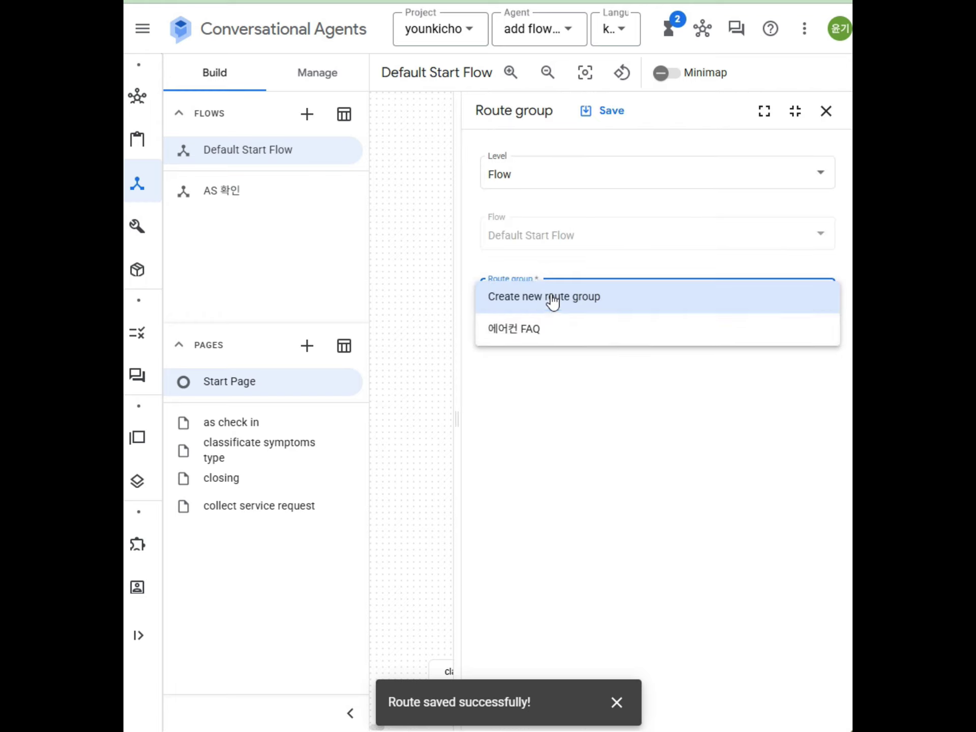
left_click(527, 337)
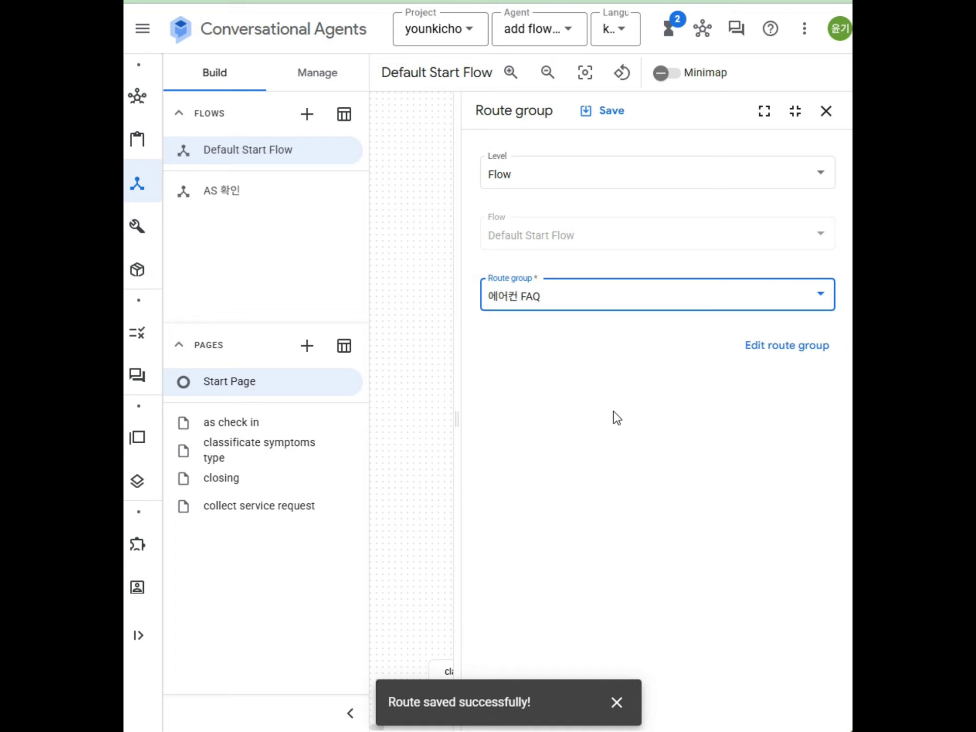
left_click(607, 115)
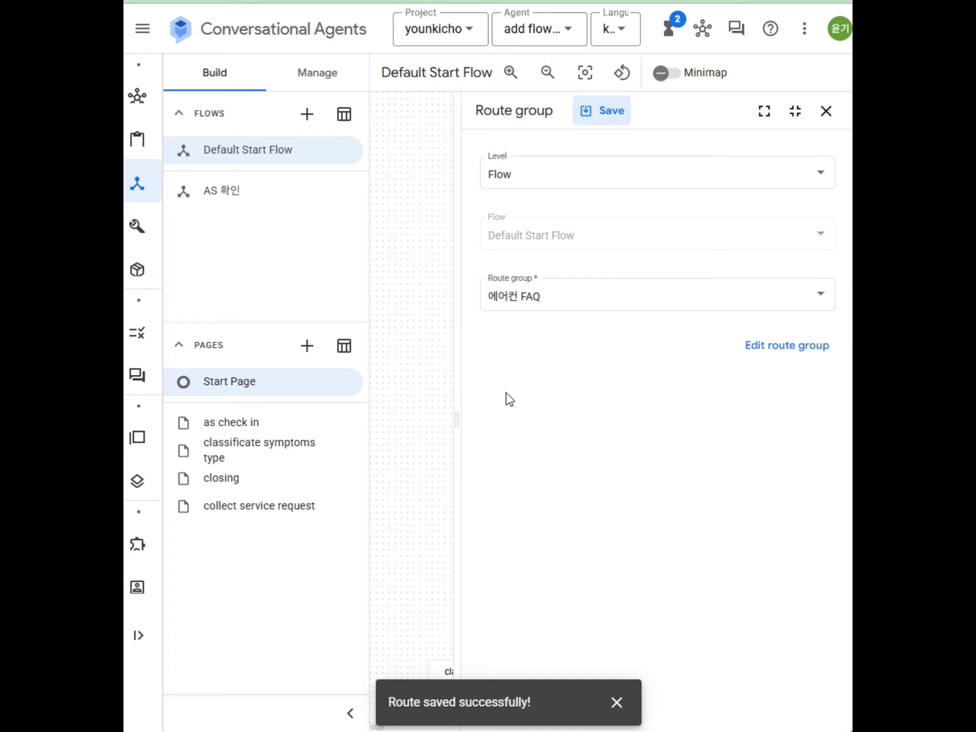
left_click(826, 111)
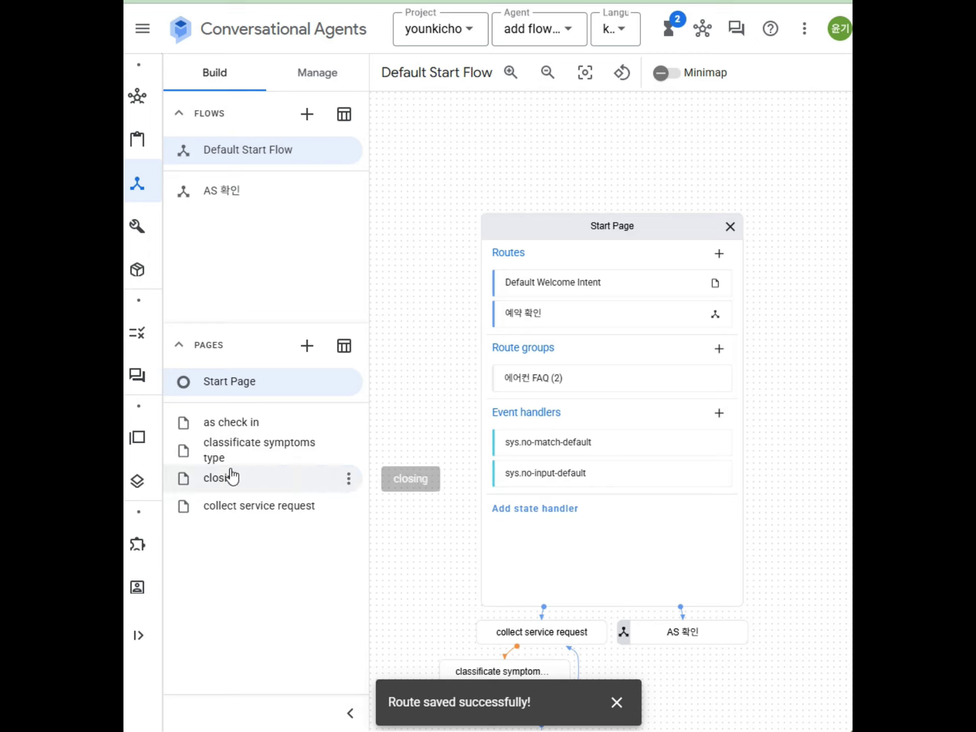
- Create and save a new version of Default Start Flow with 에어컨 FAQ as both its name and description
mouse_move(137, 475)
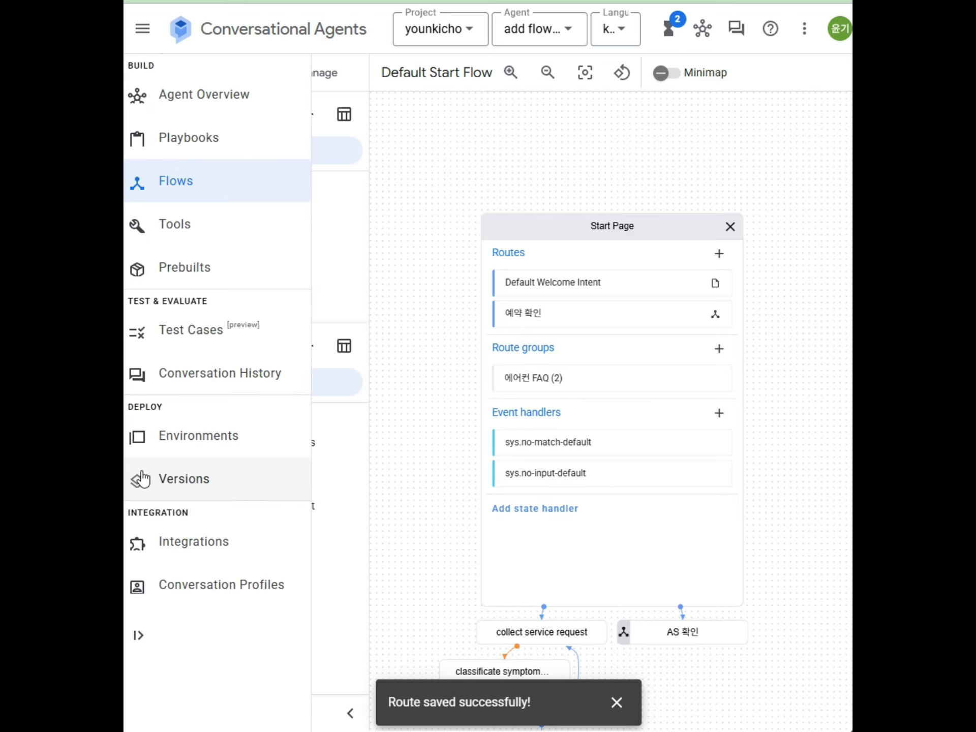
left_click(159, 480)
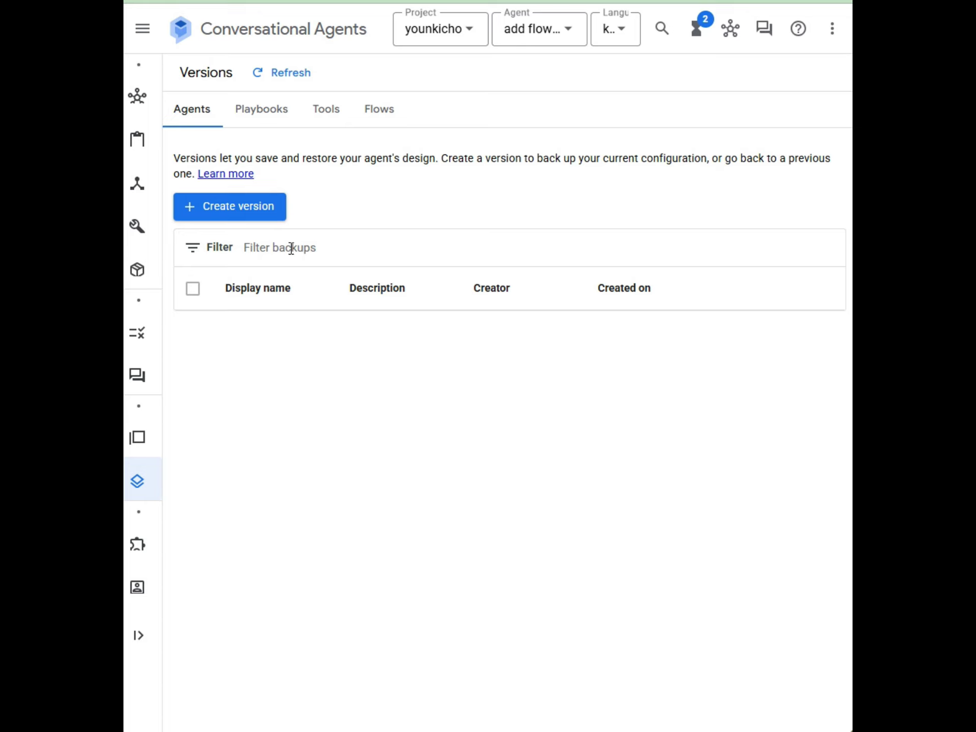
left_click(385, 120)
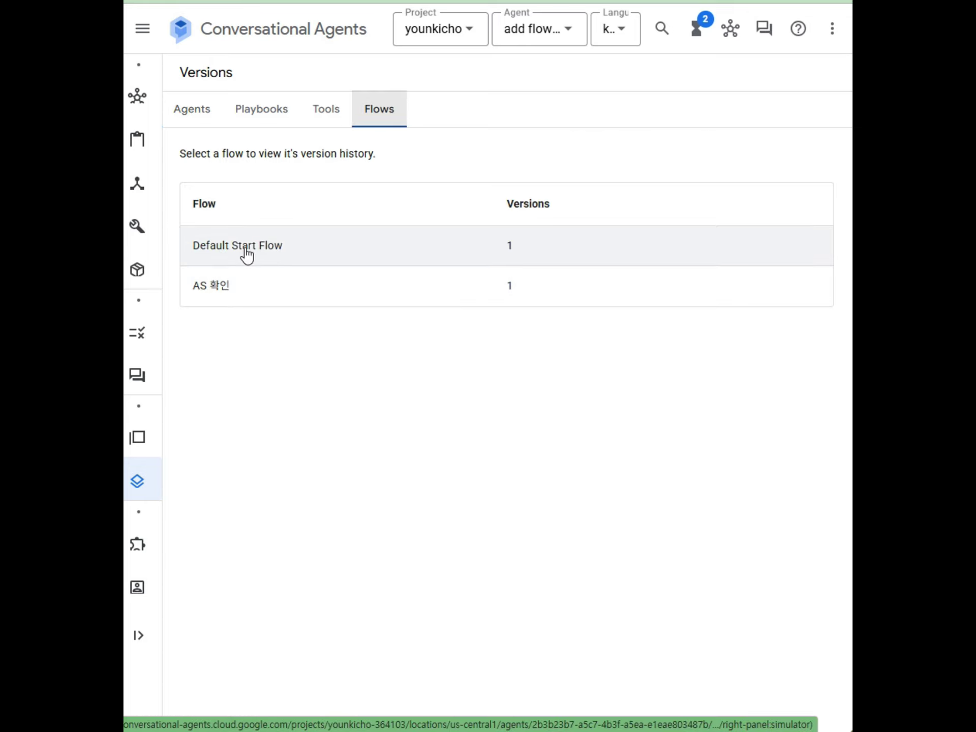
left_click(263, 253)
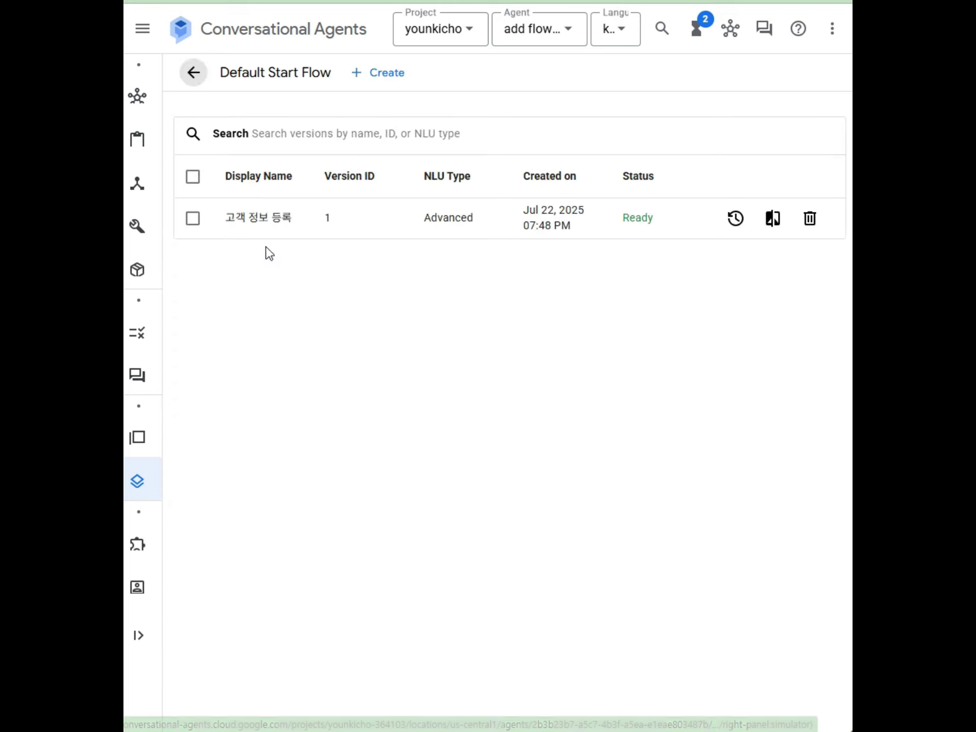
left_click(380, 77)
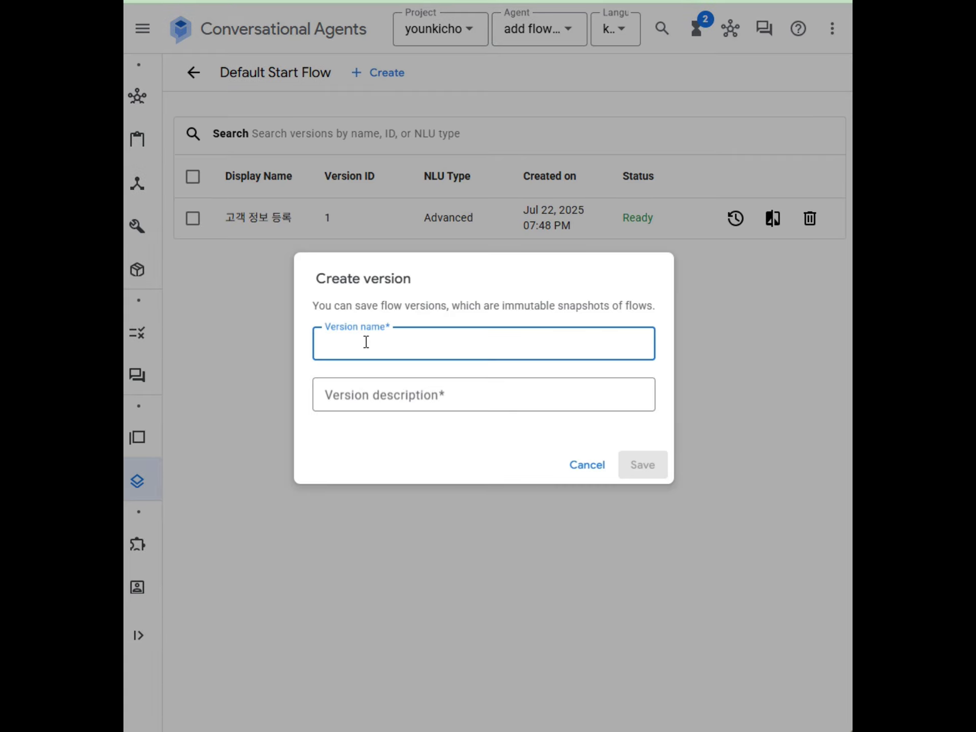
type("에어컨")
key("ctrl+a")
key("ctrl+c")
left_click(464, 394)
key("ctrl+v")
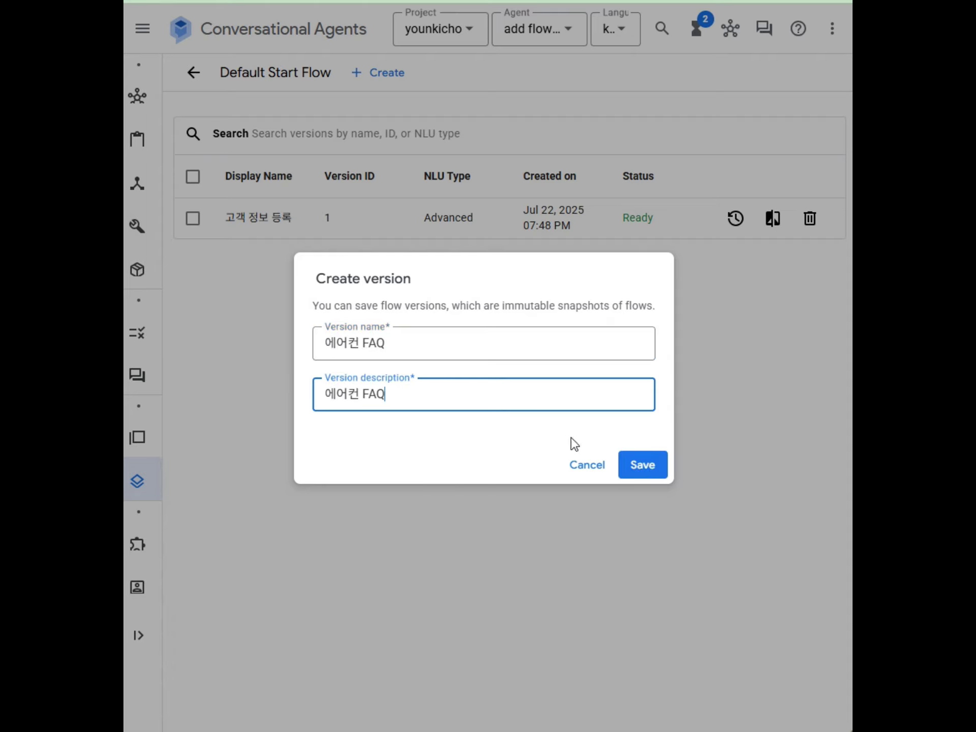
left_click(650, 477)
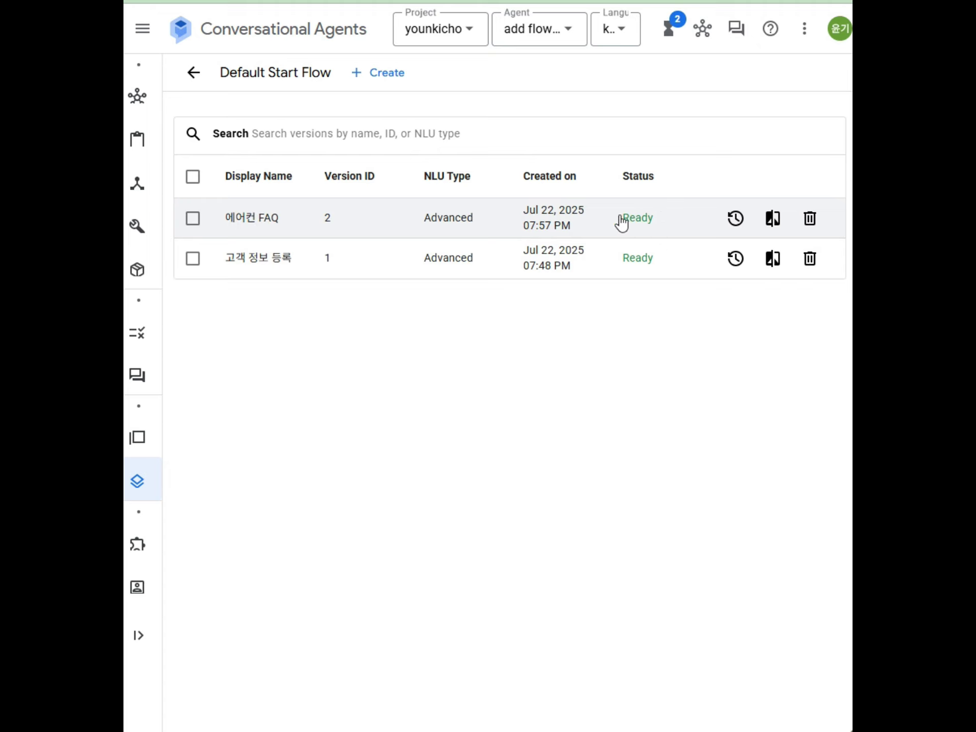
- Start a new environment with Dev as both its display name and its description
mouse_move(181, 454)
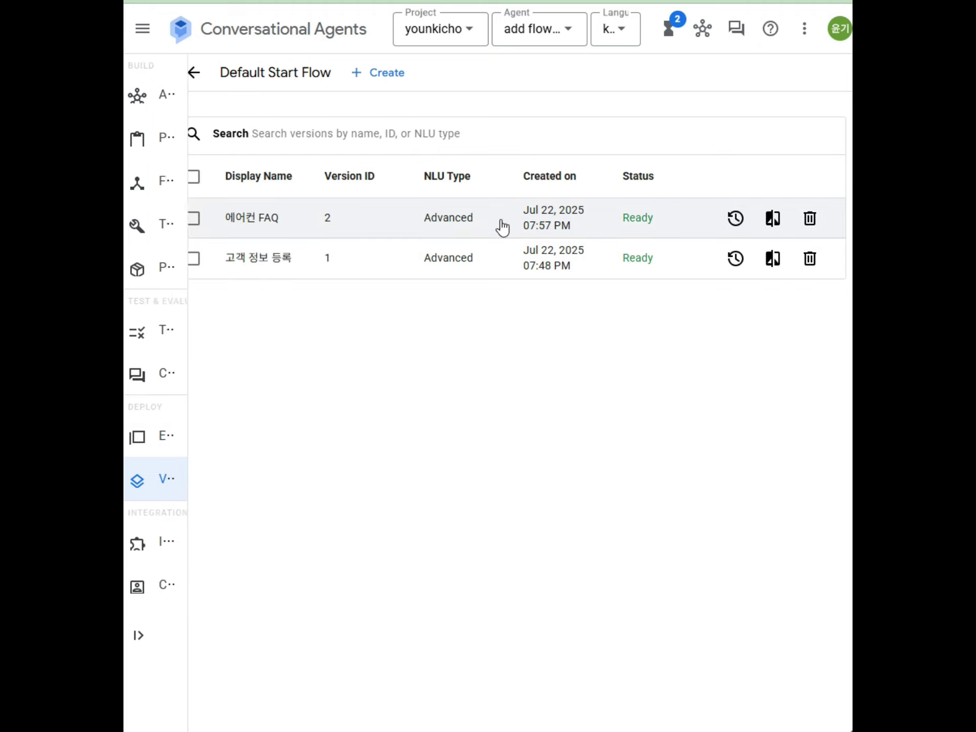
mouse_move(147, 455)
left_click(180, 435)
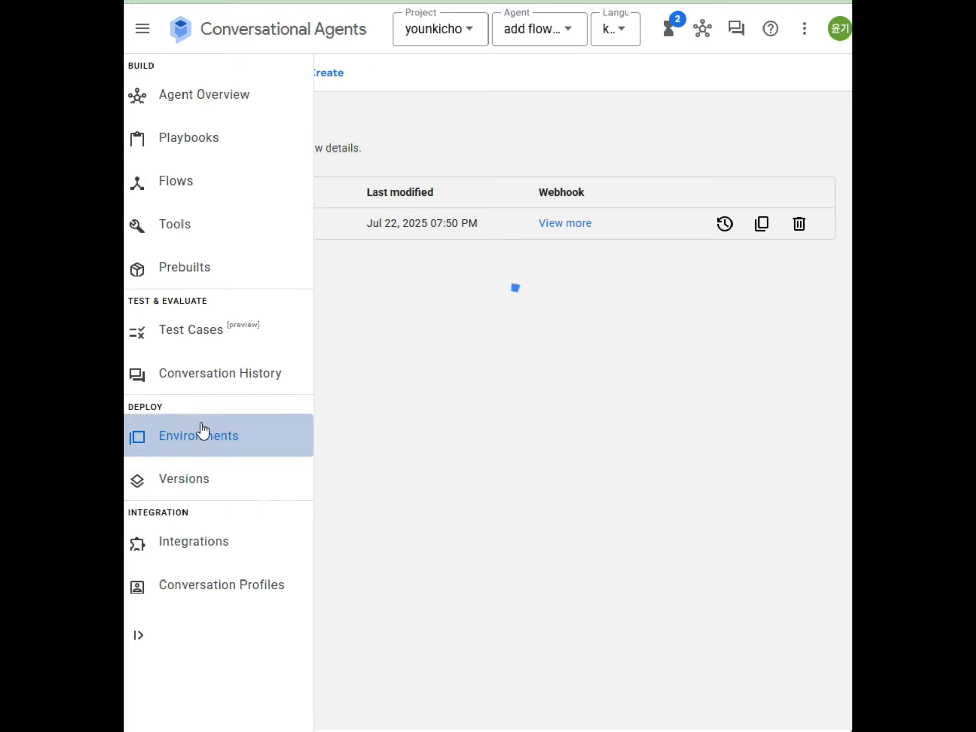
left_click(327, 82)
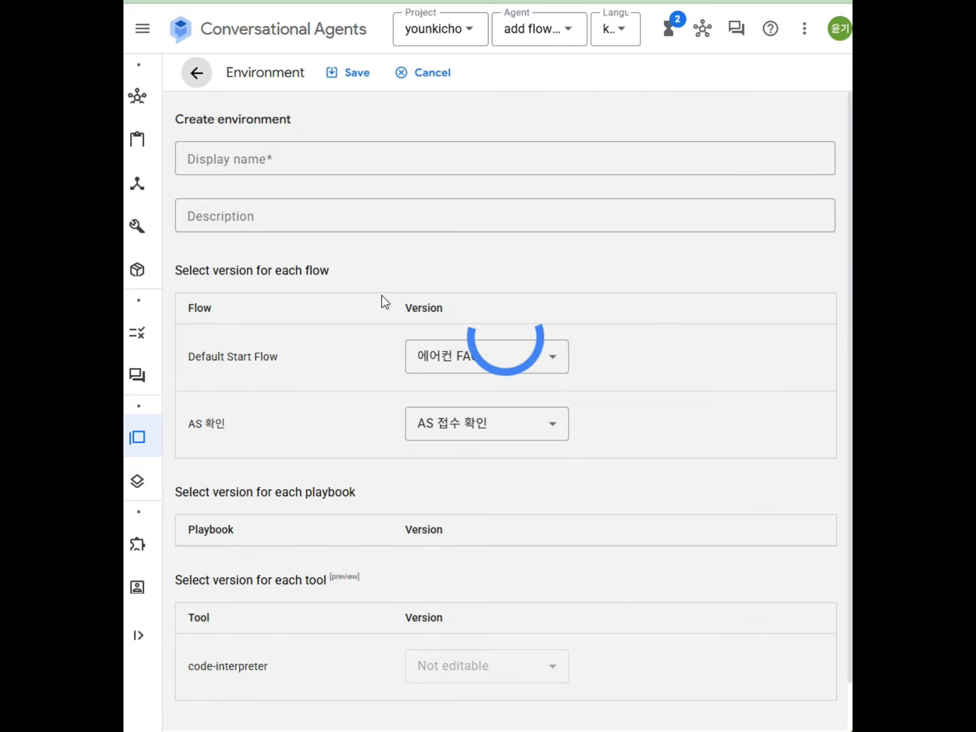
left_click(295, 165)
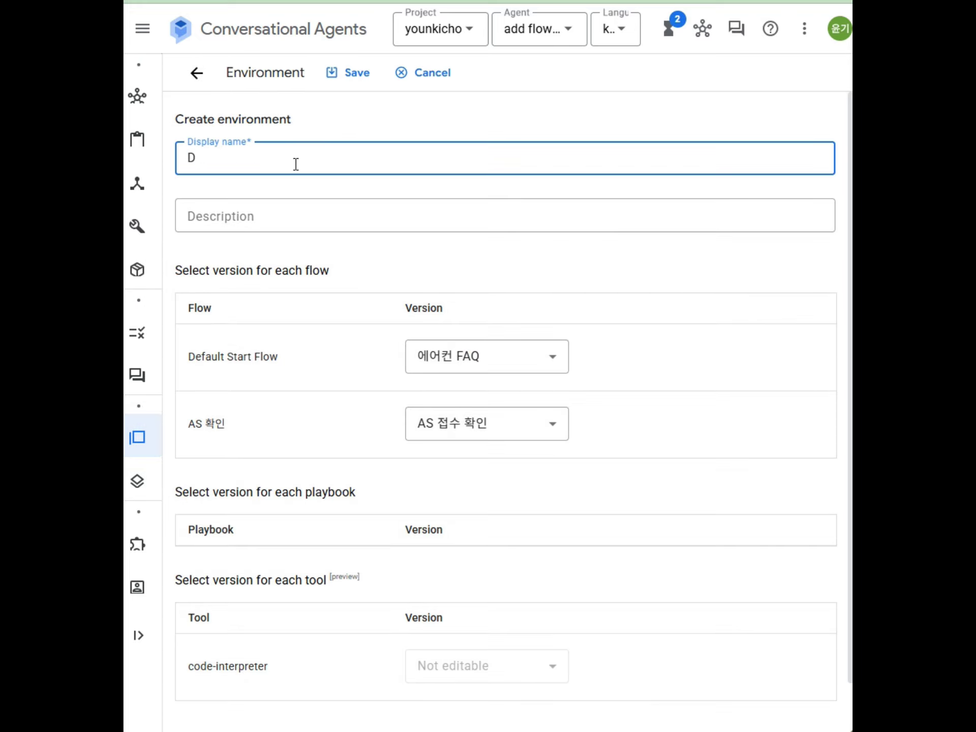
type("Dev")
key("ctrl+a")
key("ctrl+c")
left_click(263, 220)
key("ctrl+v")
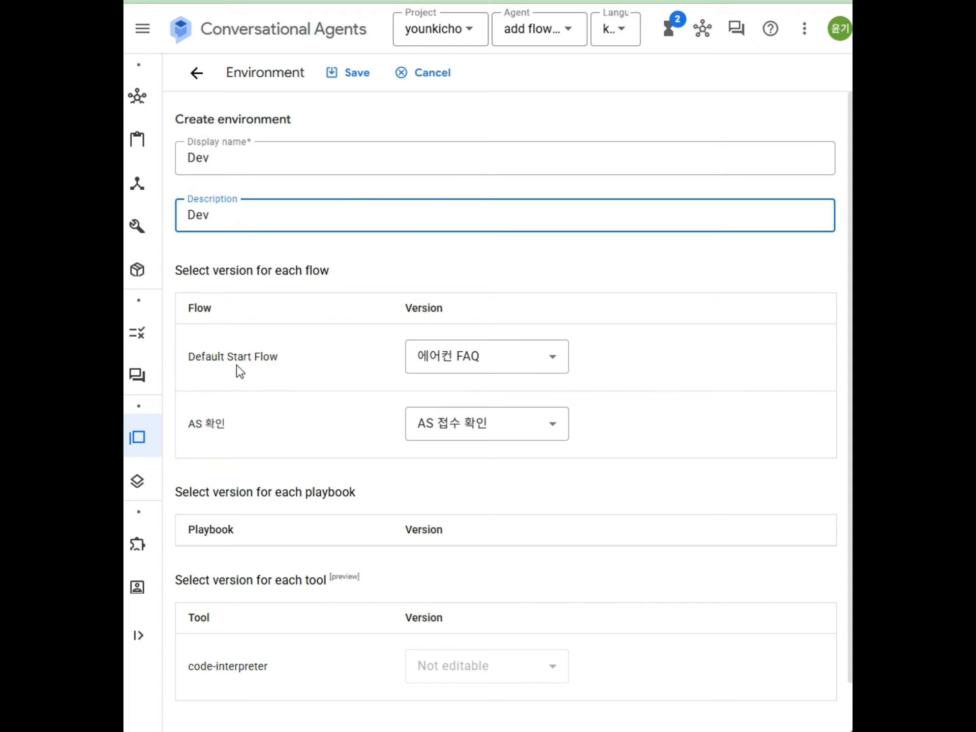
- Keep the 에어컨 FAQ version for Default Start Flow and save the Dev environment
left_click(472, 356)
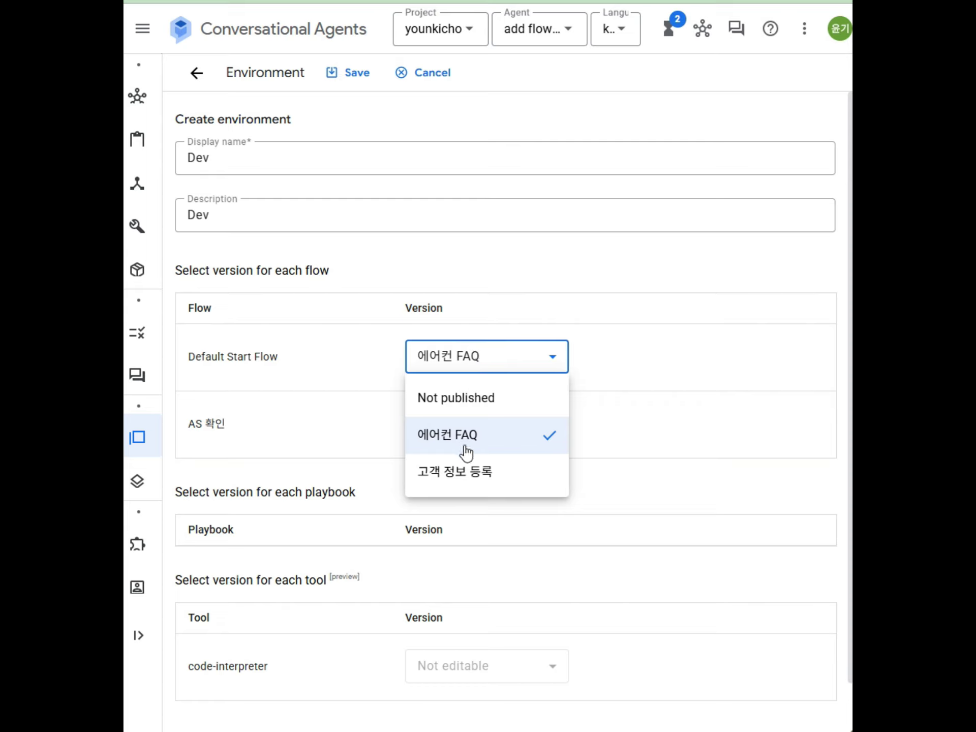
left_click(489, 358)
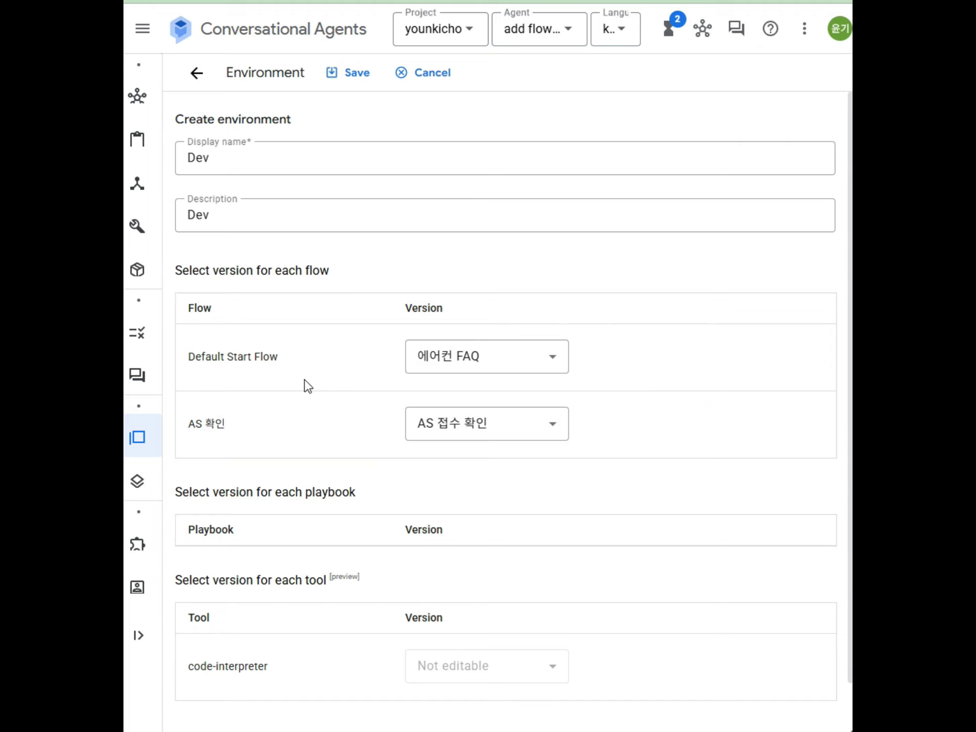
left_click(358, 87)
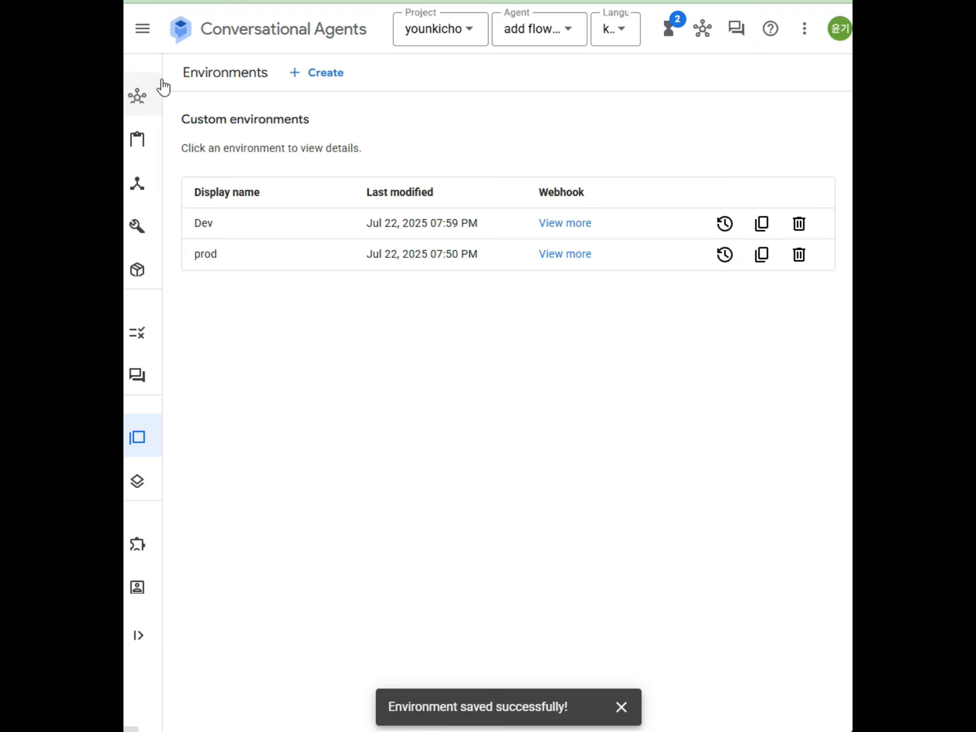
- Create and save a flow-level route group named 특정 에어컨 Faq for Default Start Flow
left_click(147, 188)
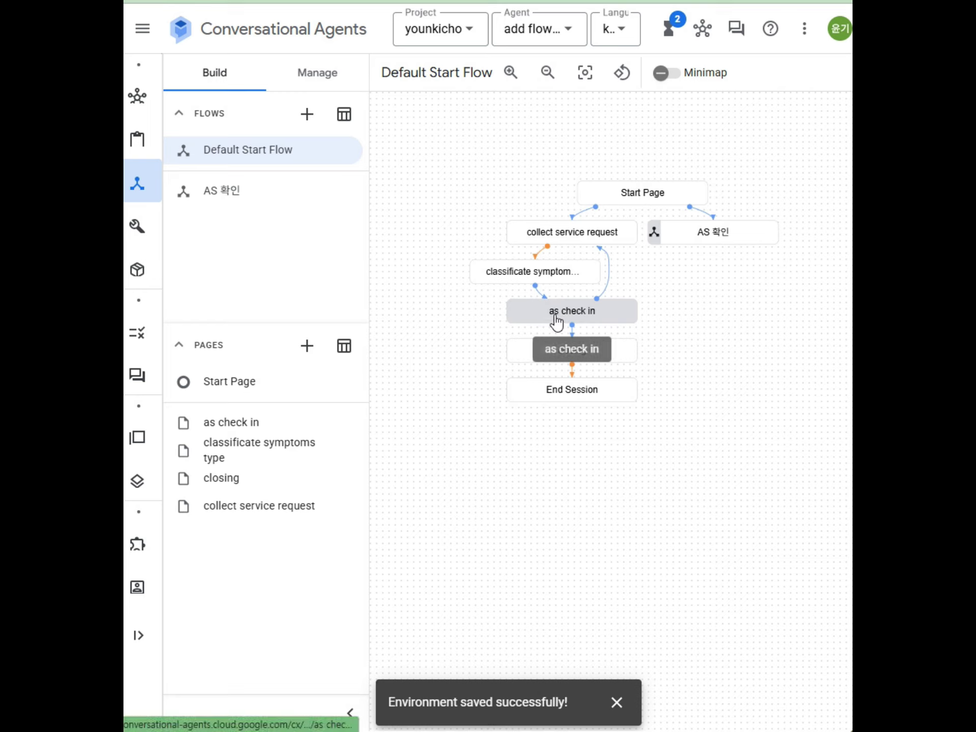
left_click(333, 81)
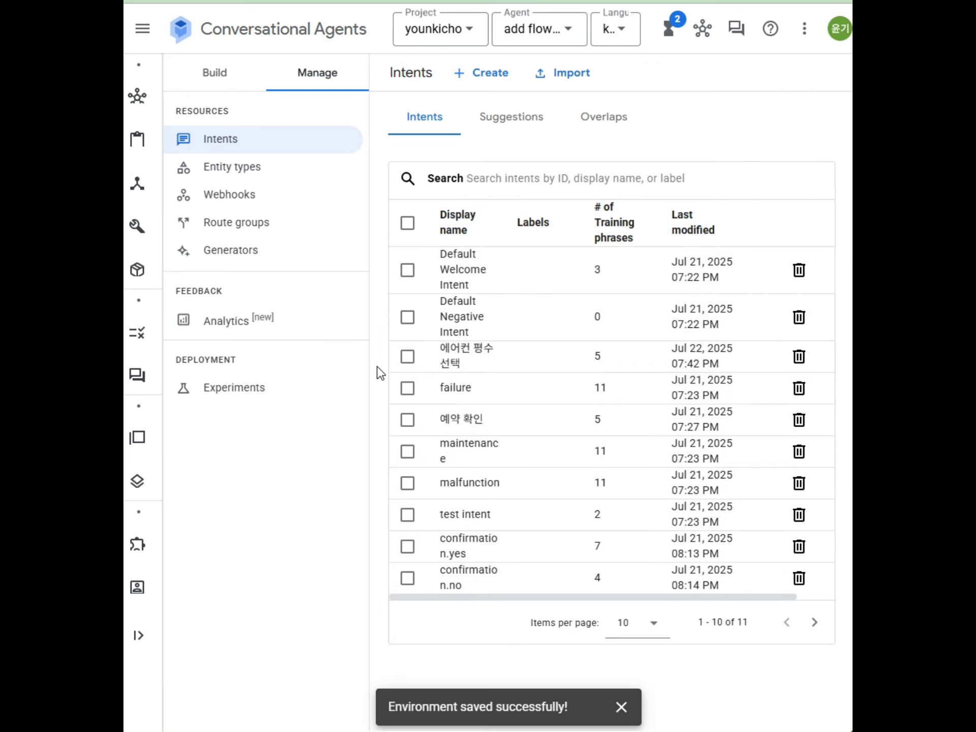
left_click(259, 231)
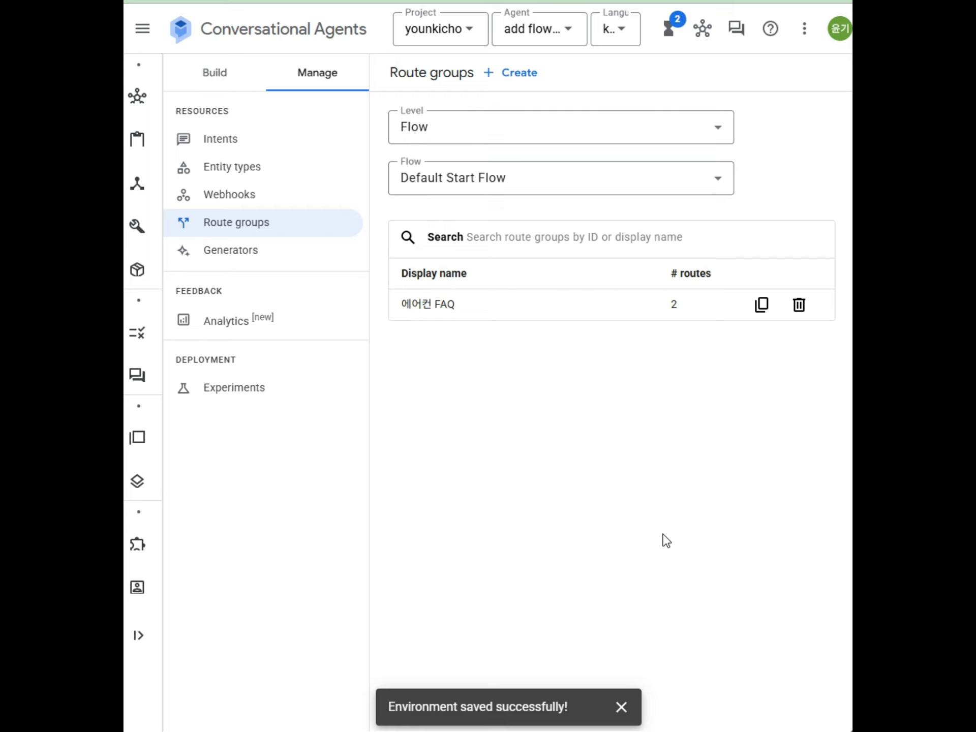
left_click(524, 77)
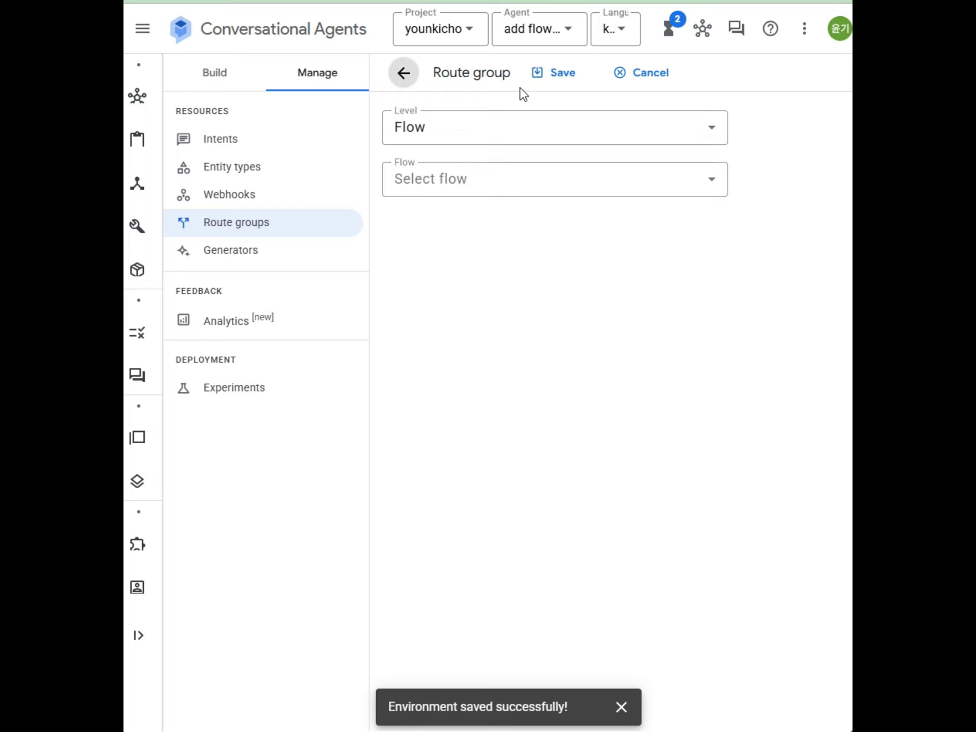
left_click(511, 192)
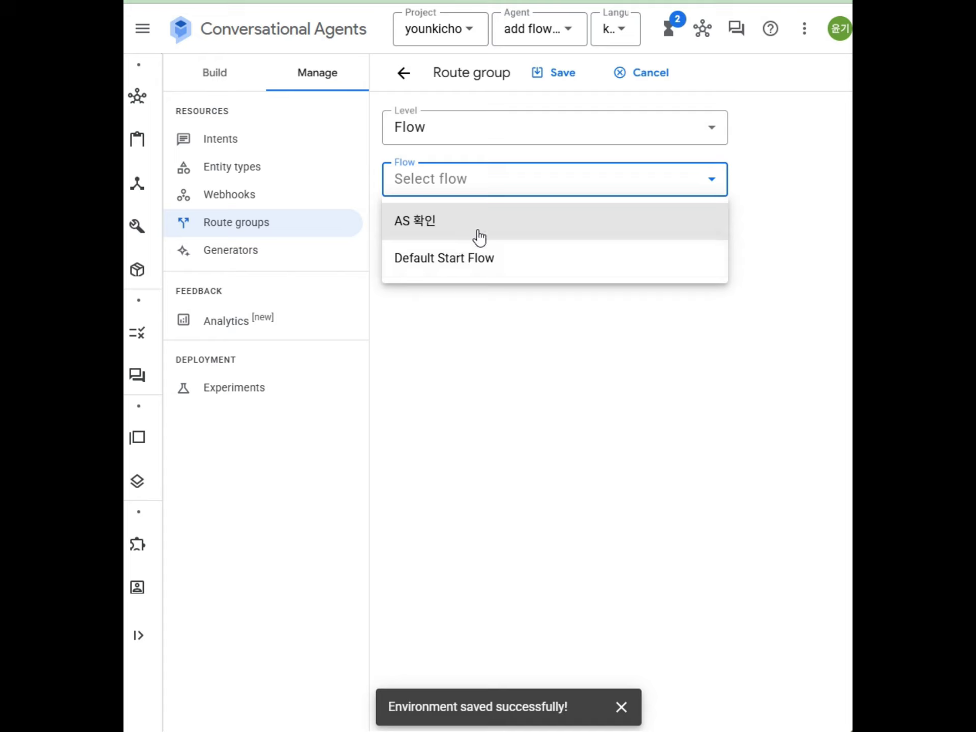
left_click(429, 266)
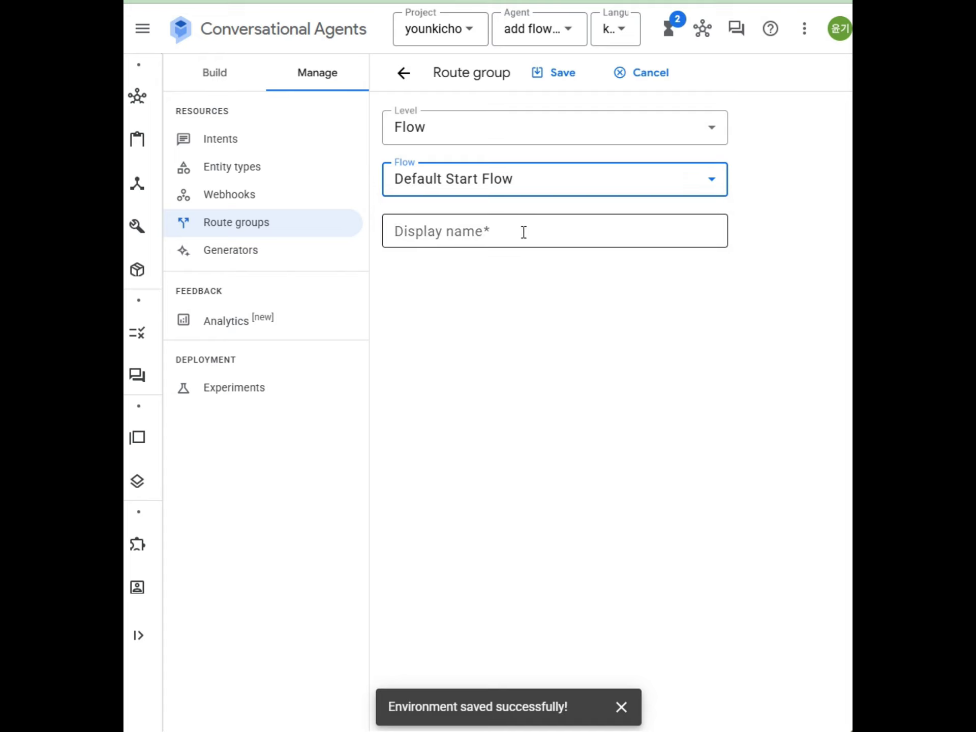
left_click(504, 228)
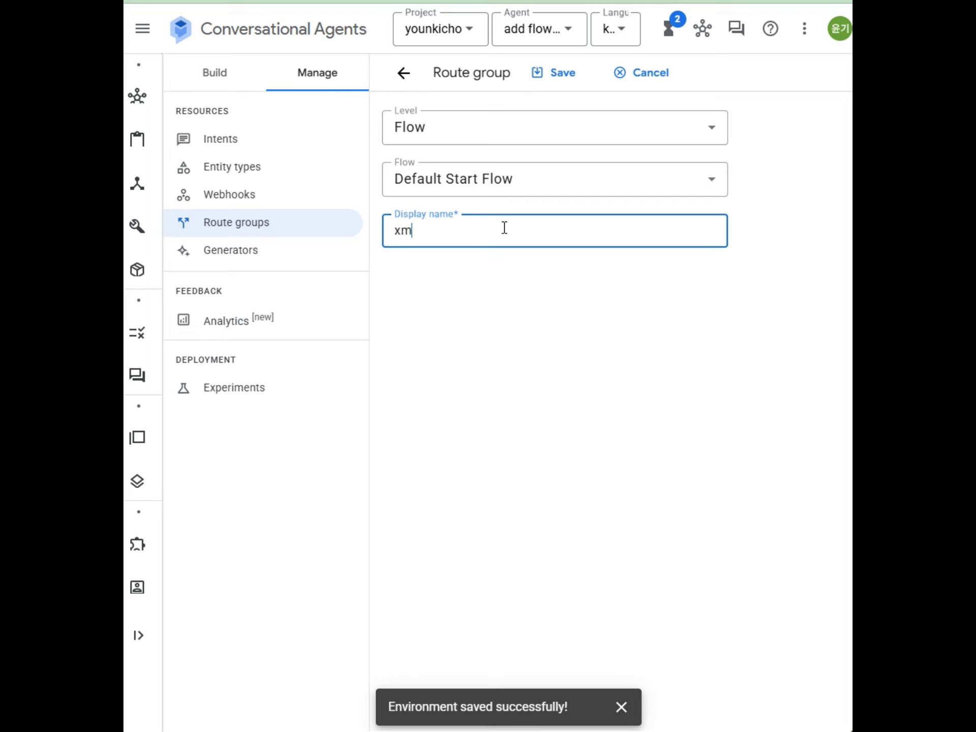
type("특정 에어컨 Faq")
left_click(554, 76)
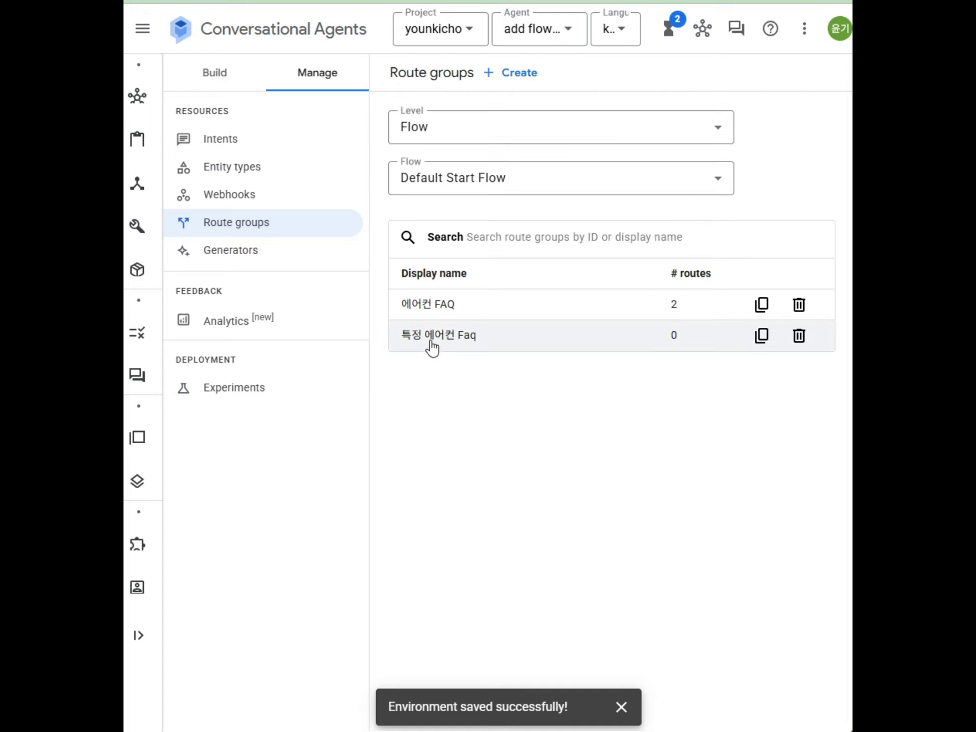
- Add a route with the 전기세 절약 intent to the 특정 에어컨 Faq route group
left_click(432, 344)
left_click(423, 247)
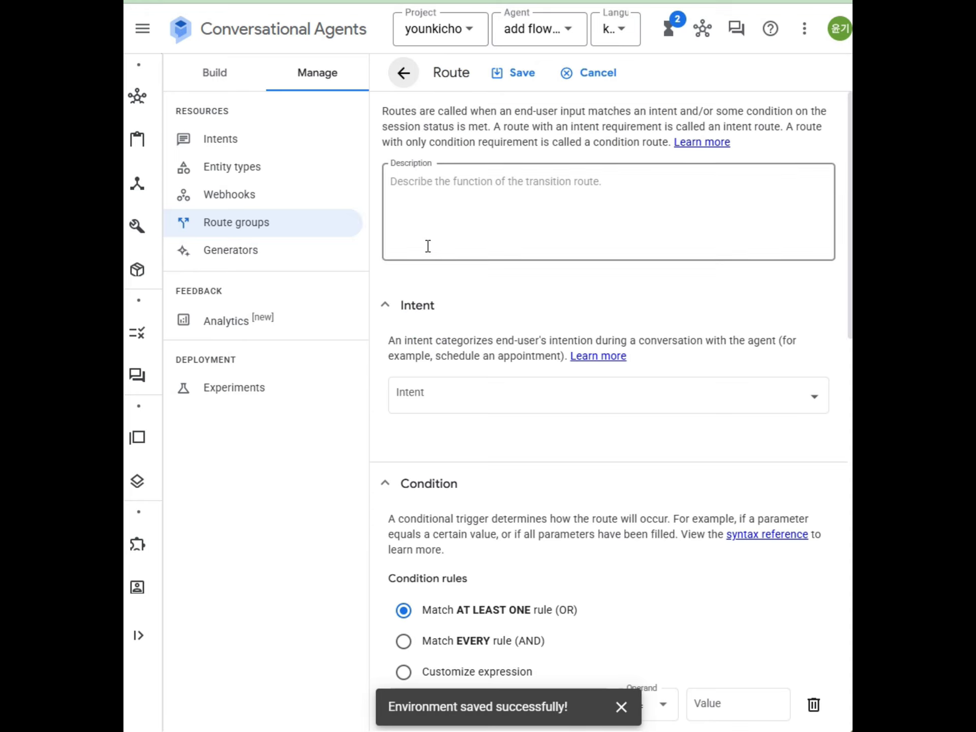
left_click(560, 401)
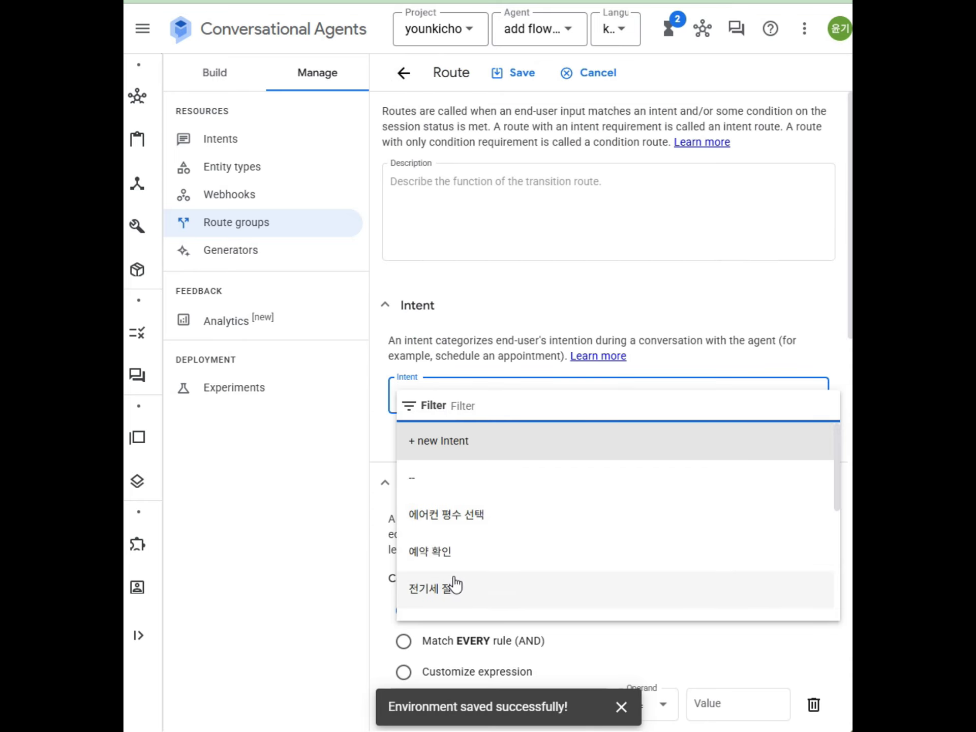
left_click(456, 595)
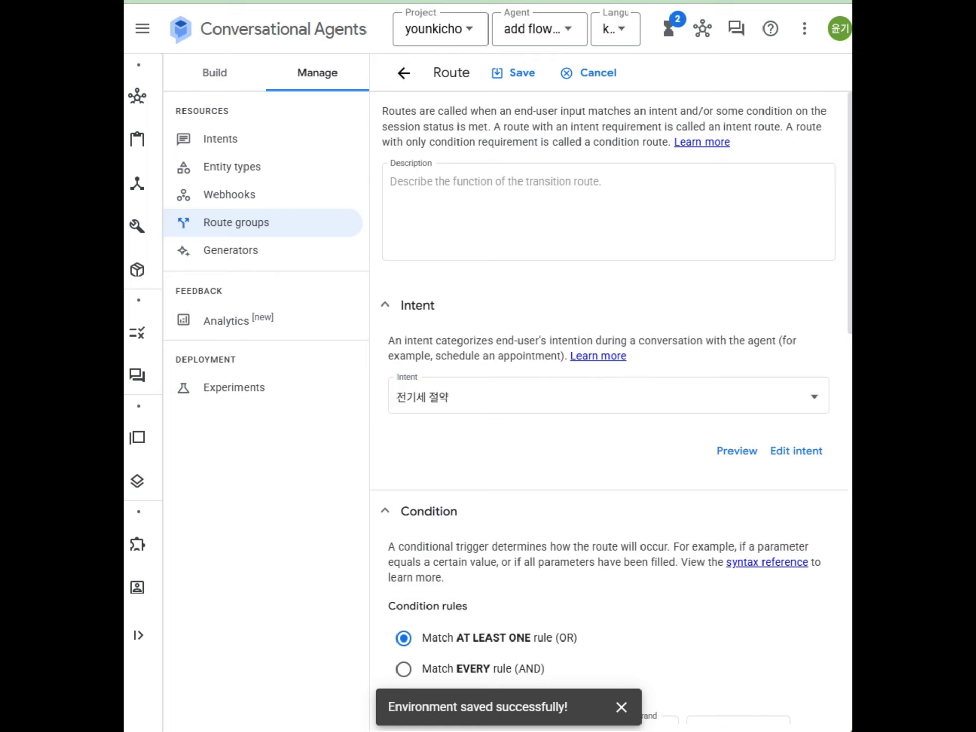
- Save the route with agent dialogue "이 에어컨은 스마트 기능이 있어 별도의 절약 설정을 하지 않아도 최소한의 전기세를 지불하게 됩니다."
scroll(618, 519, "down", 12)
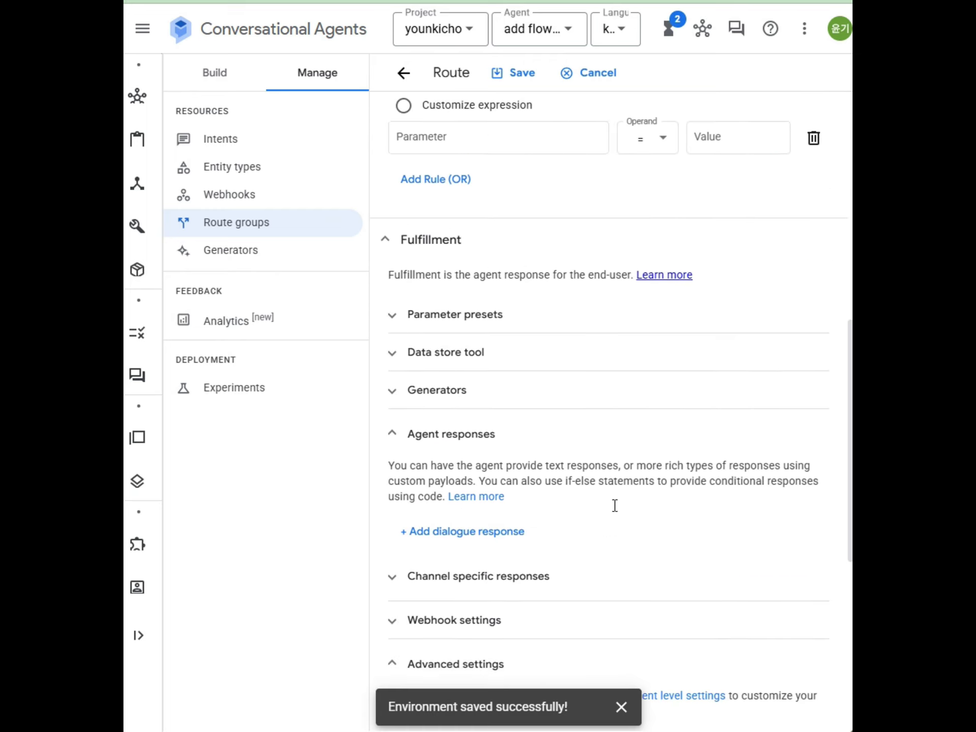
scroll(599, 514, "down", 5)
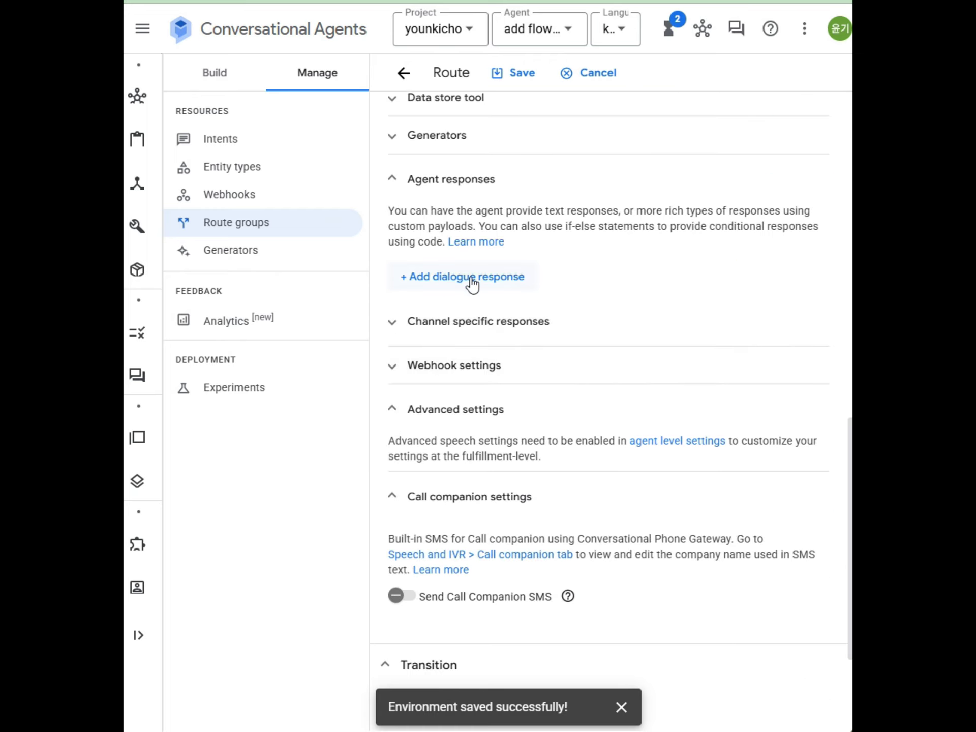
left_click(468, 277)
left_click(442, 310)
key("ctrl+v")
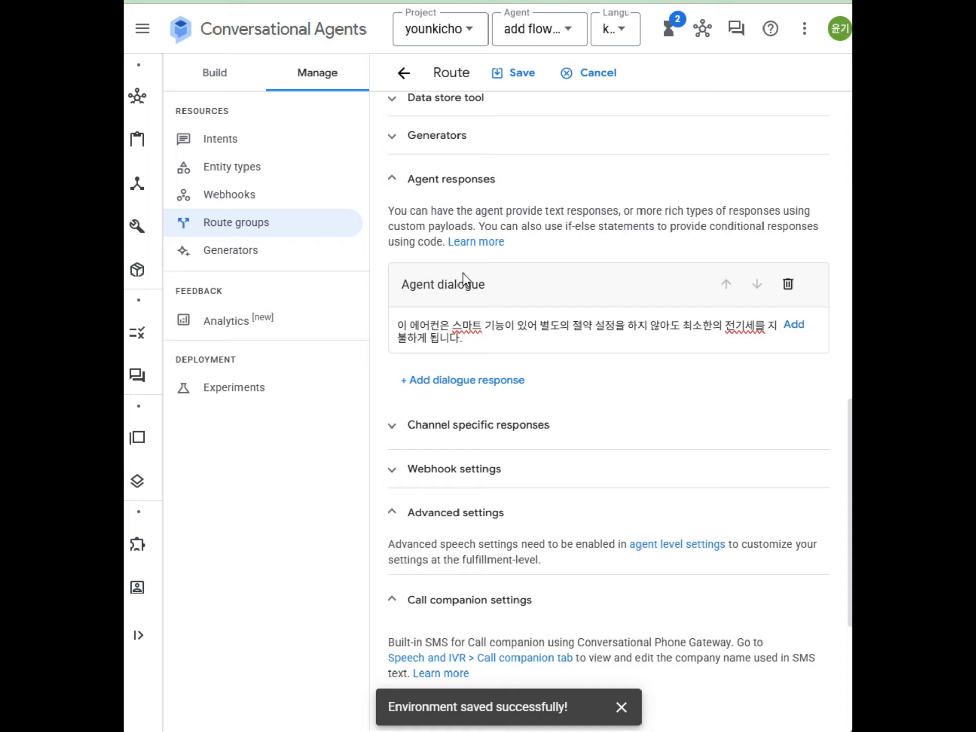
left_click(528, 79)
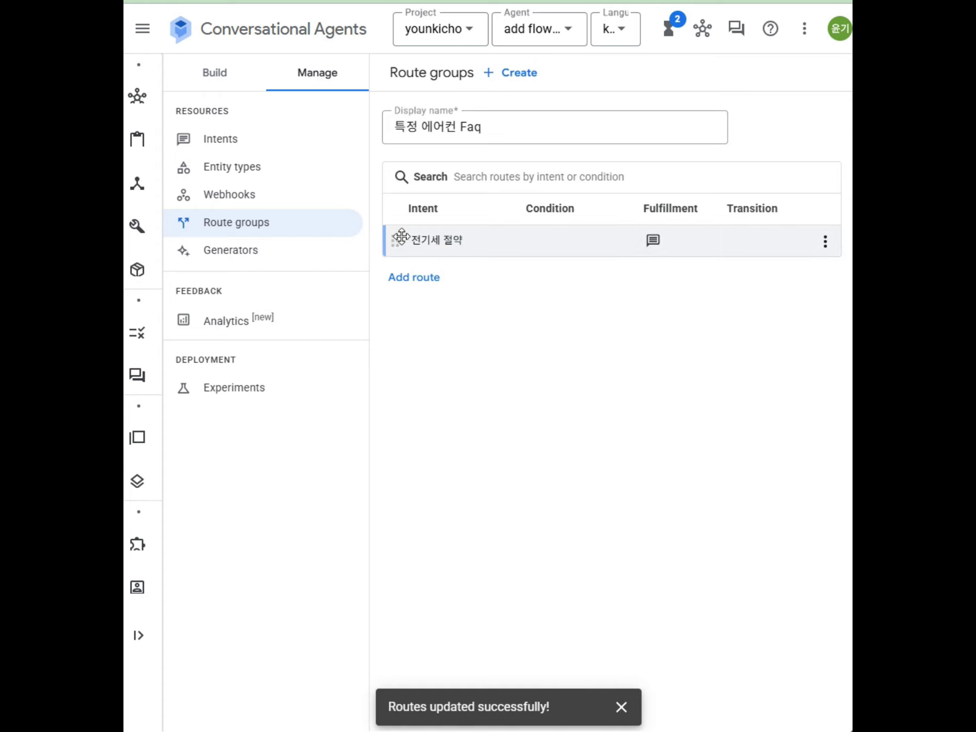
- Enable the Route Groups state handler on the as check in page of Default Start Flow
left_click(212, 74)
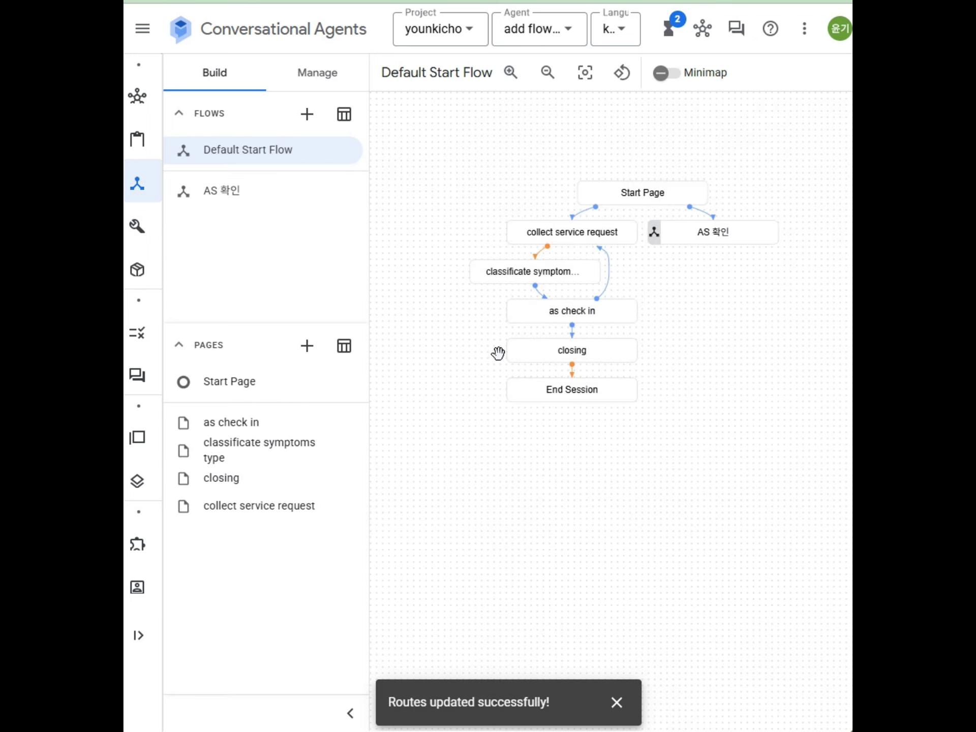
left_click(580, 314)
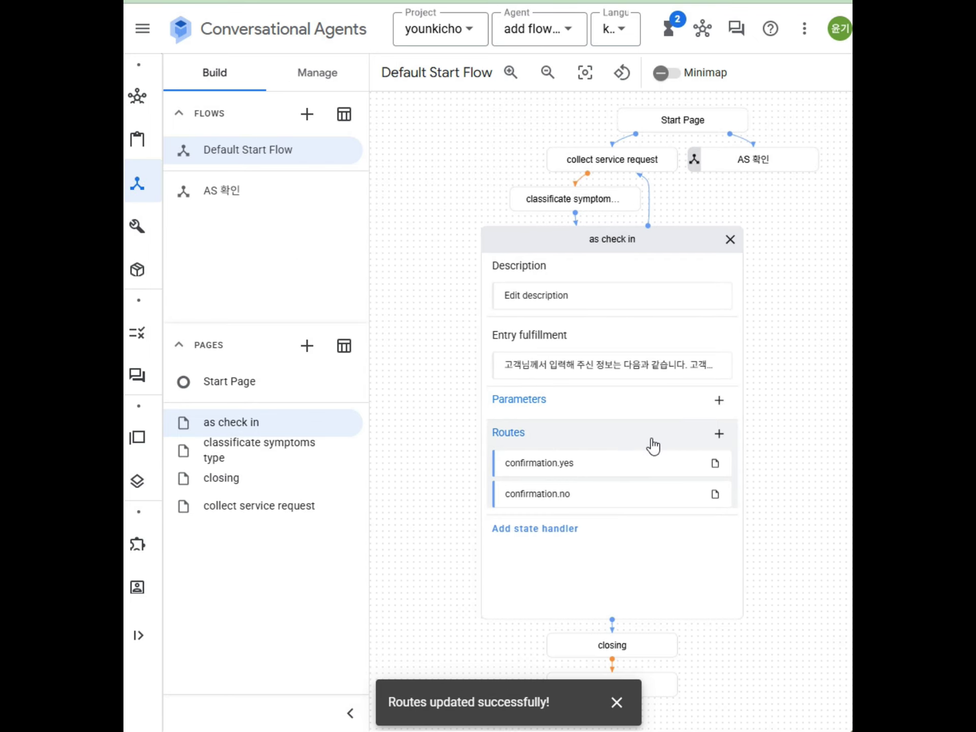
left_click(545, 535)
left_click(528, 398)
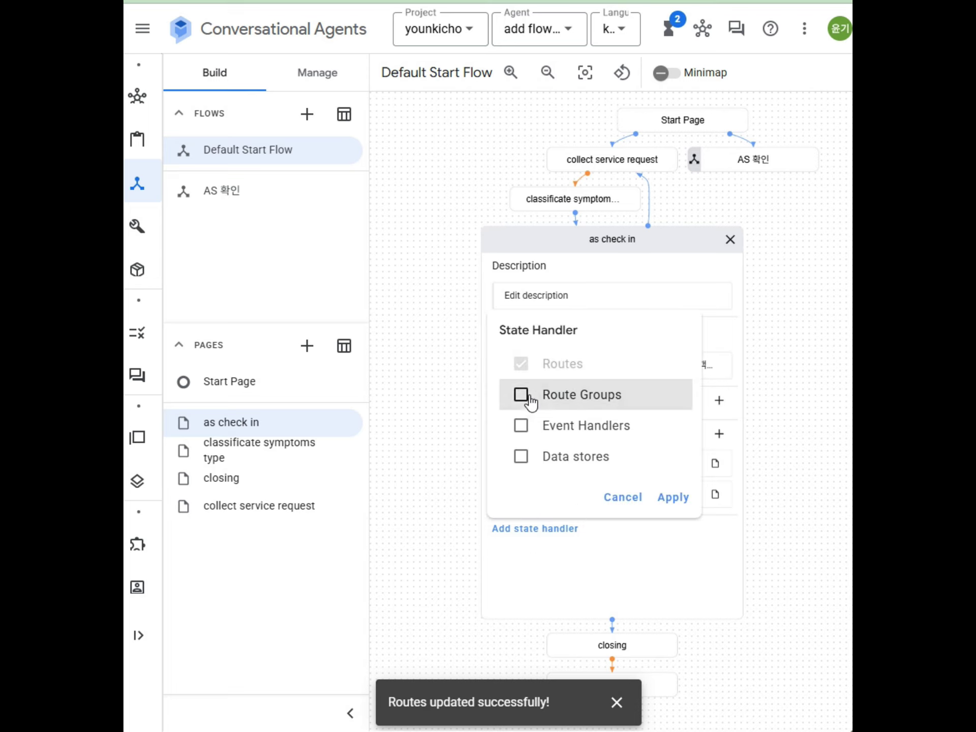
left_click(666, 500)
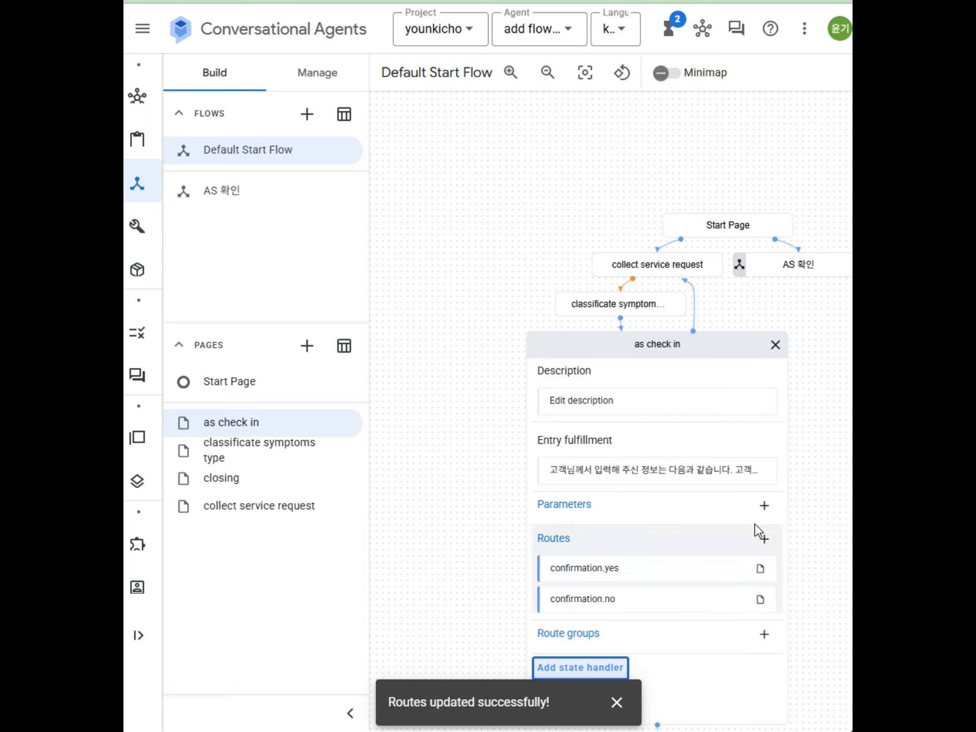
- Attach the flow-level 특정 에어컨 Faq route group to the as check in page and save it
left_click(763, 635)
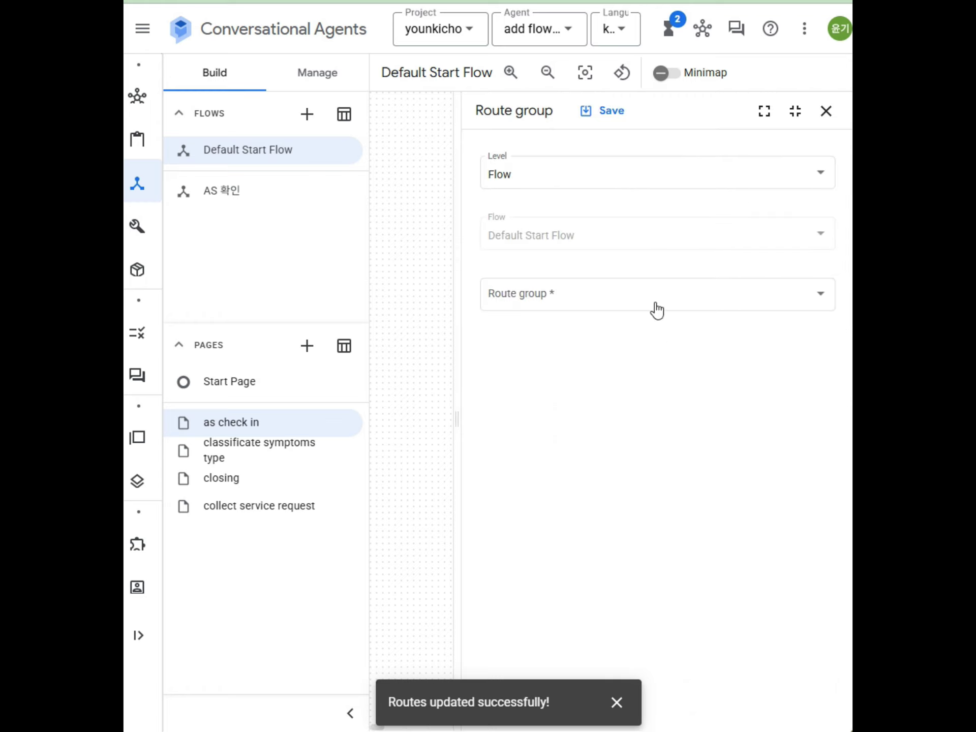
left_click(567, 307)
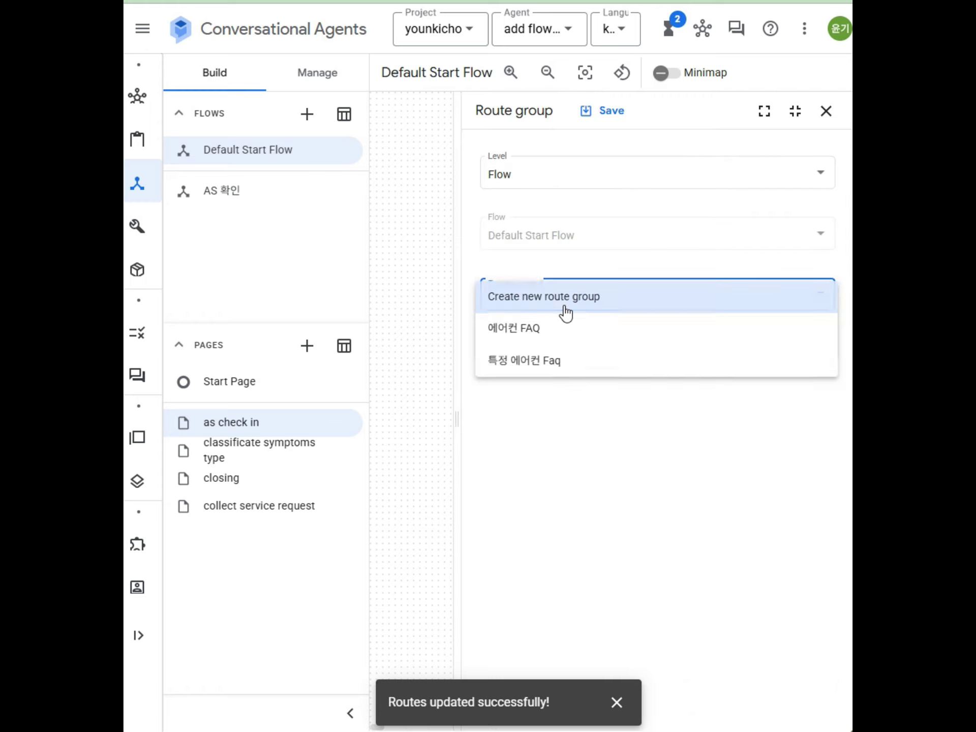
left_click(547, 365)
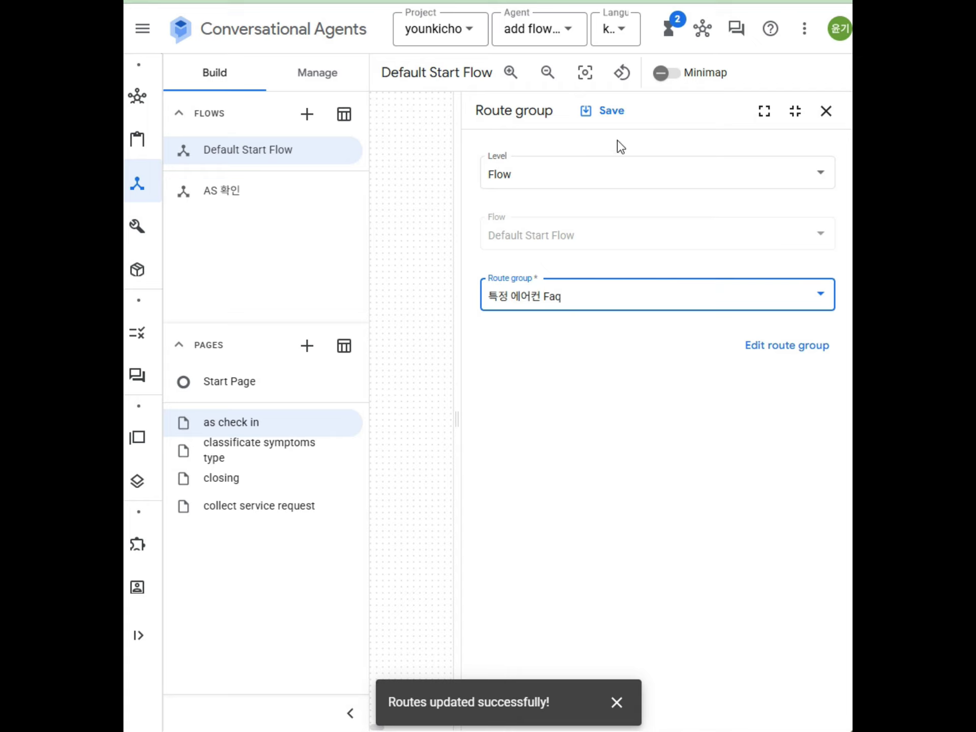
left_click(613, 112)
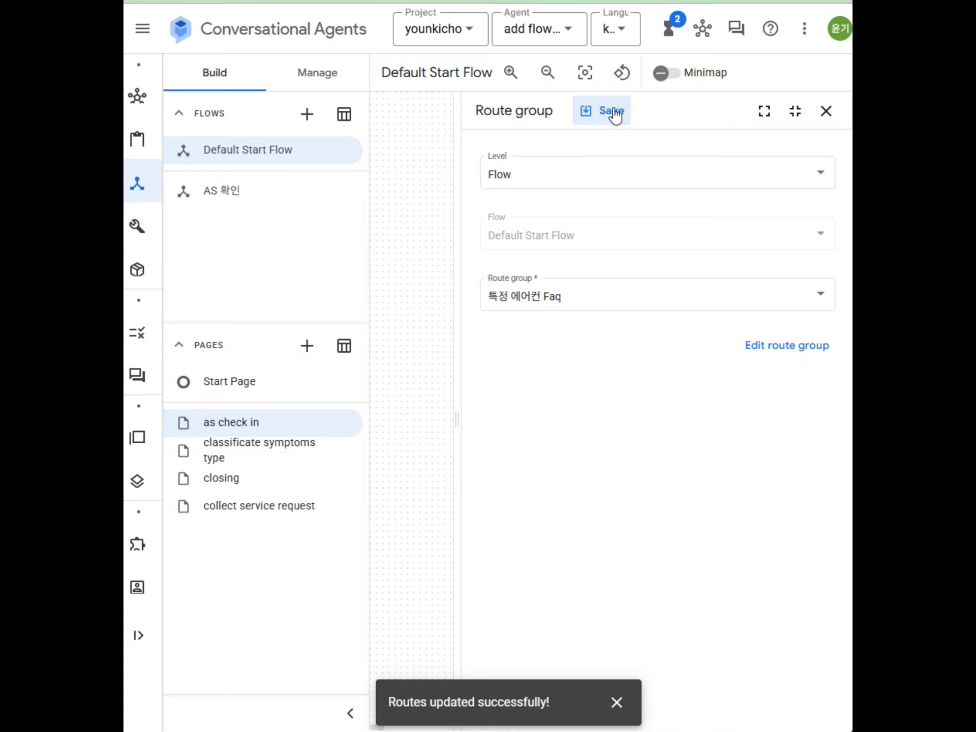
left_click(616, 701)
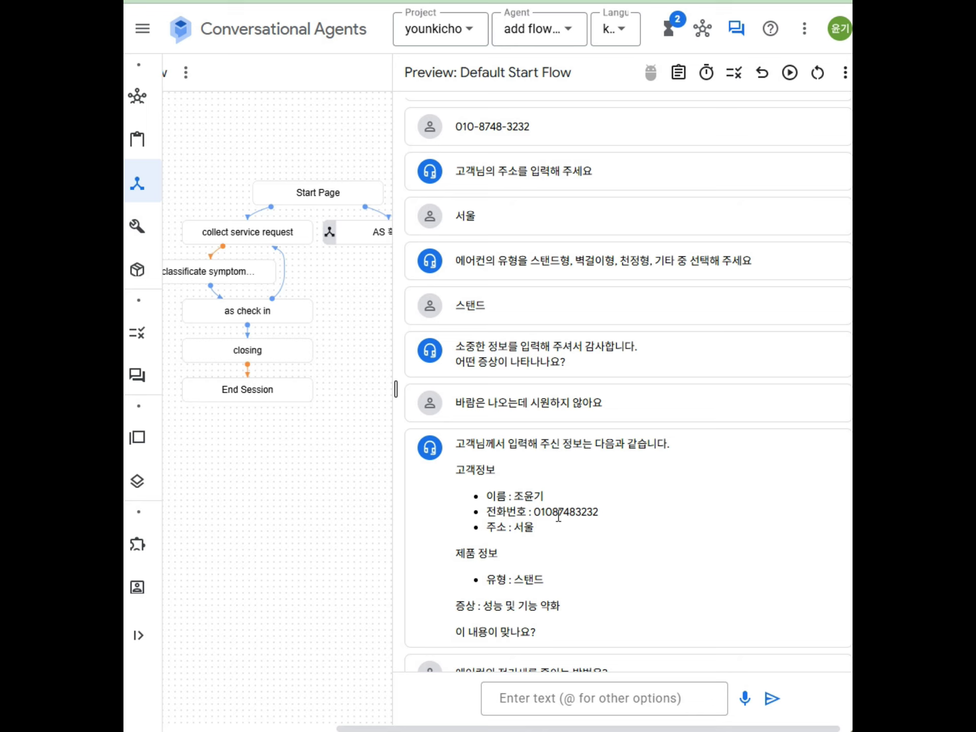
- Examine the electricity-saving question and the agent's reply to it in the Default Start Flow preview conversation
scroll(570, 521, "down", 3)
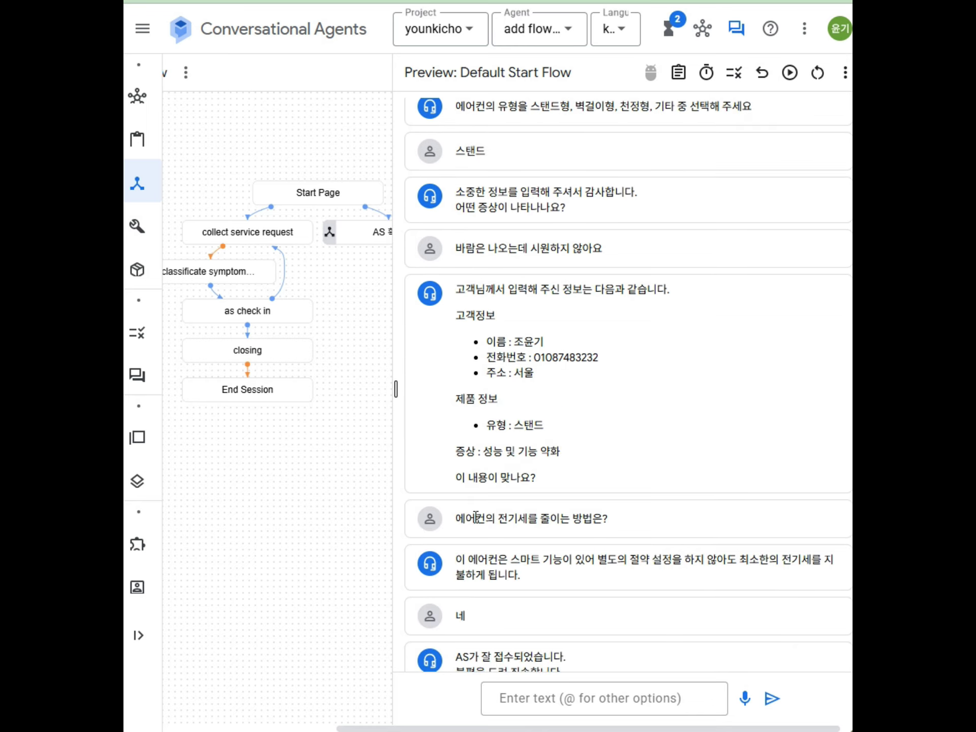
left_click_drag(465, 518, 625, 525)
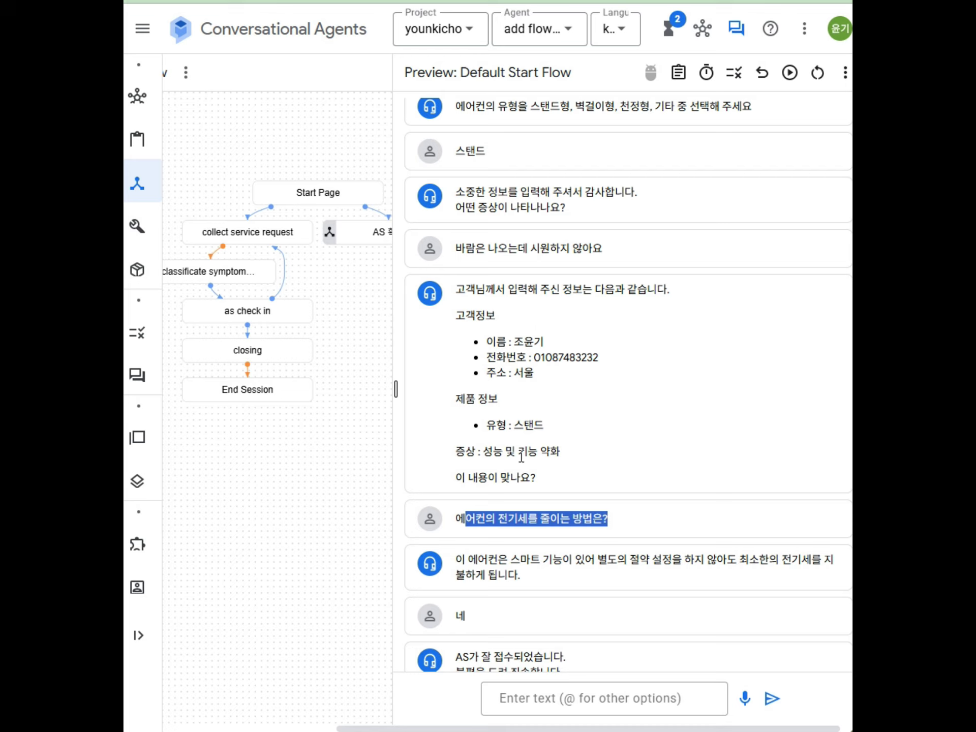
left_click_drag(457, 561, 719, 571)
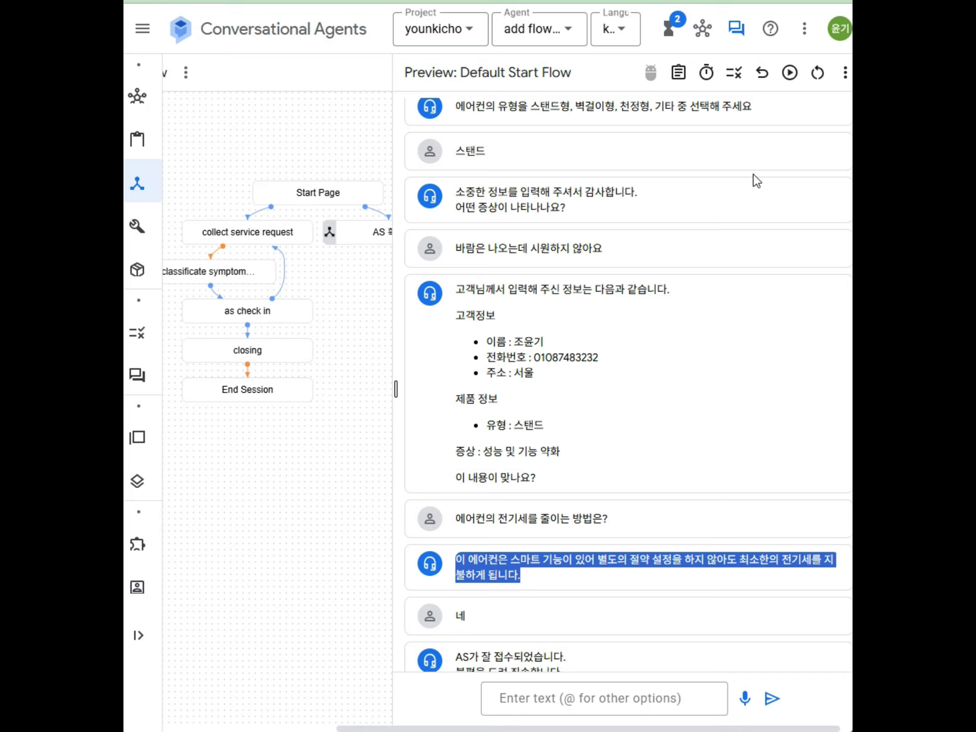
- Restart the Default Start Flow preview conversation and check which environments it can run in
left_click(817, 73)
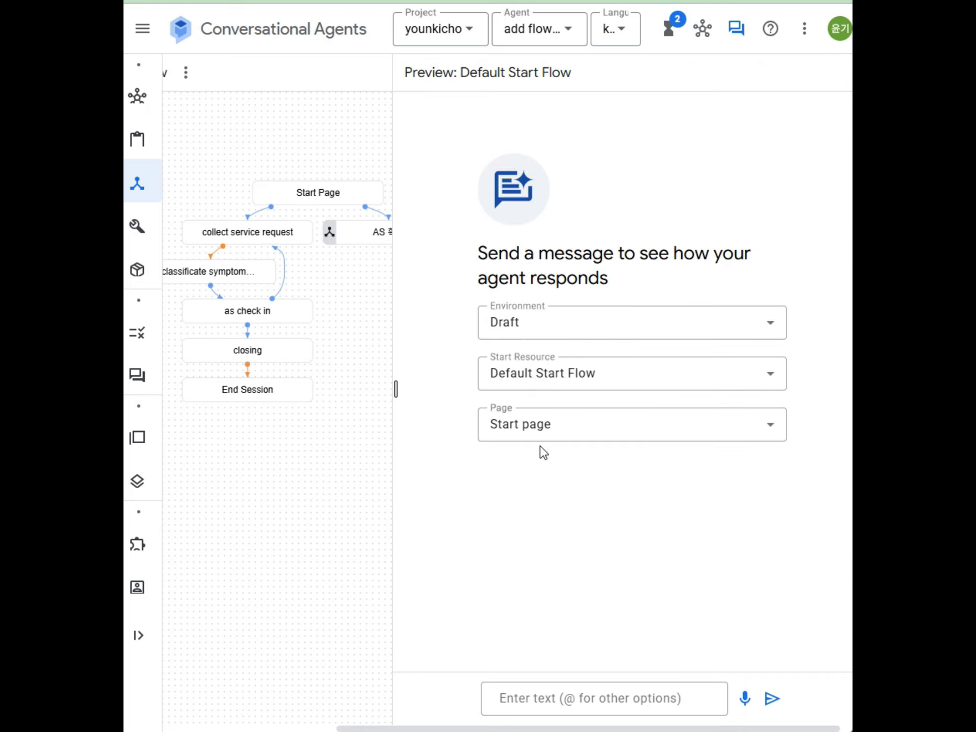
left_click(545, 327)
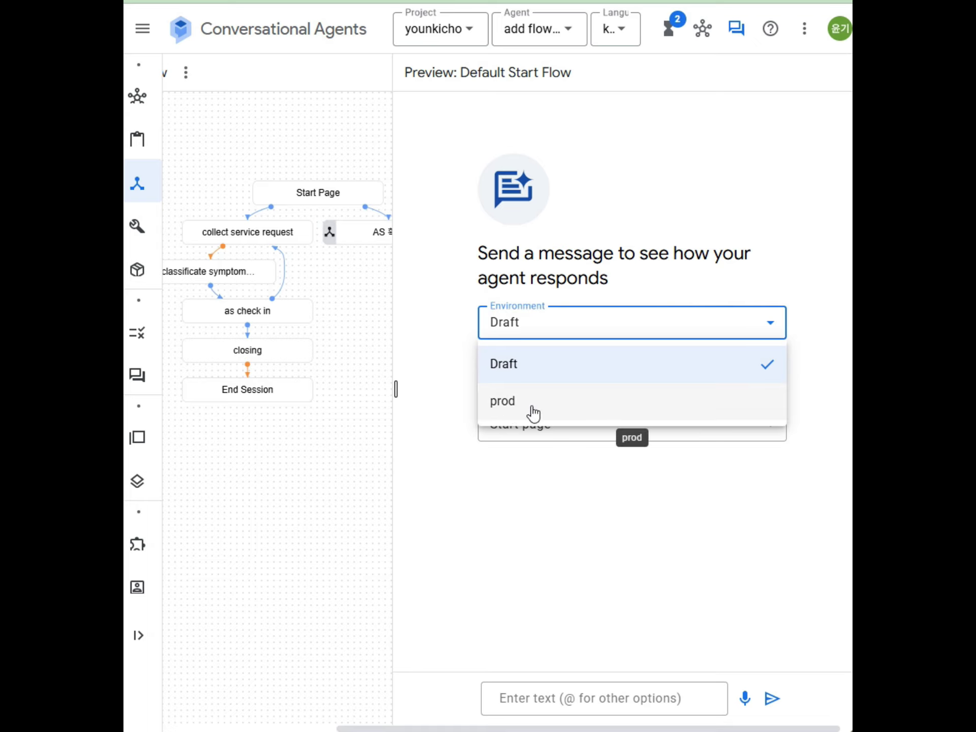
left_click(649, 249)
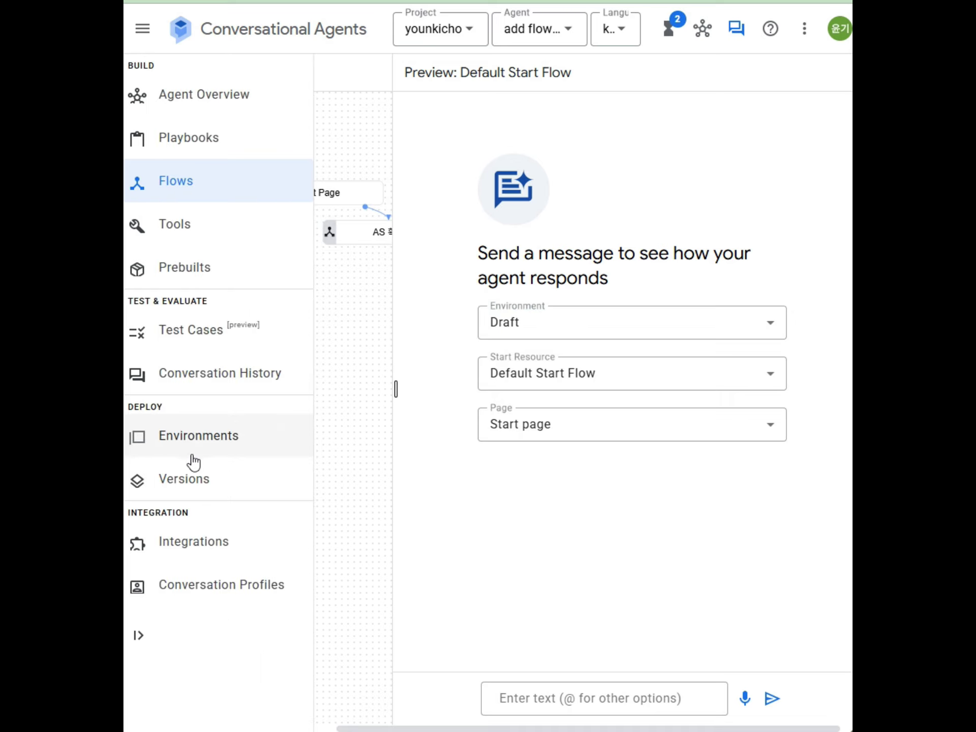
- Open the Dev custom environment and review the version assigned to each flow
left_click(193, 460)
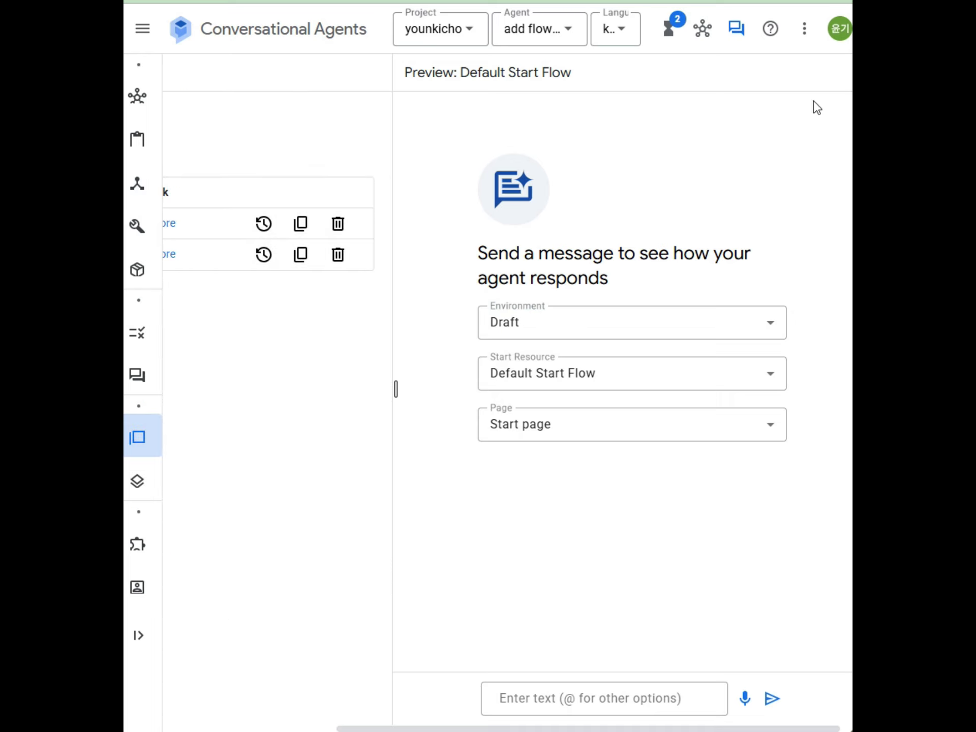
left_click(735, 28)
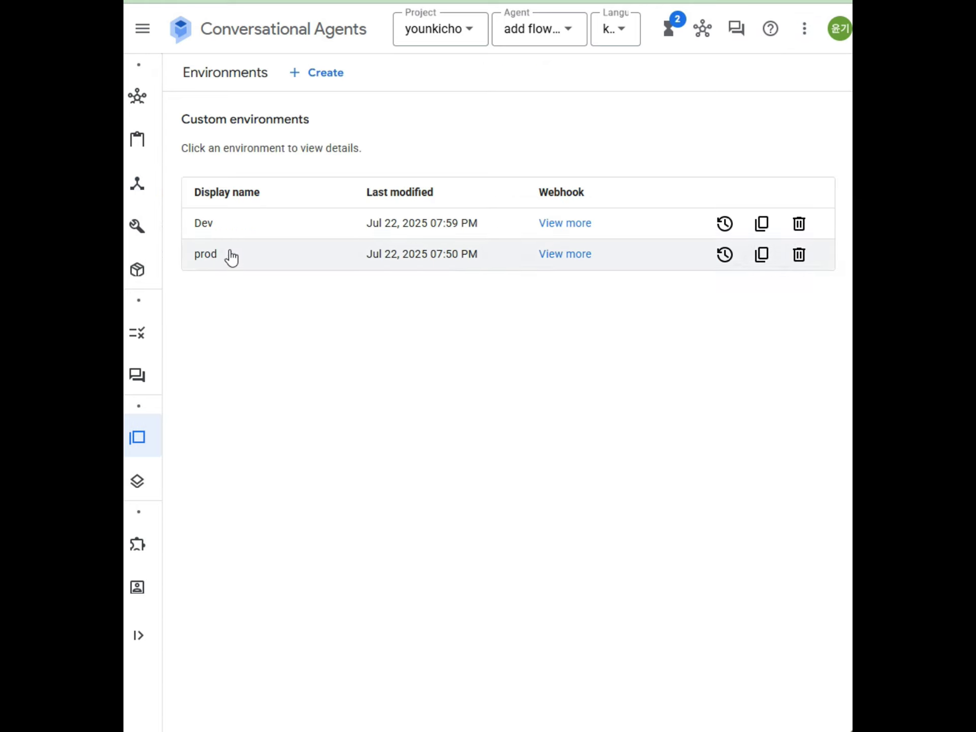
left_click(213, 224)
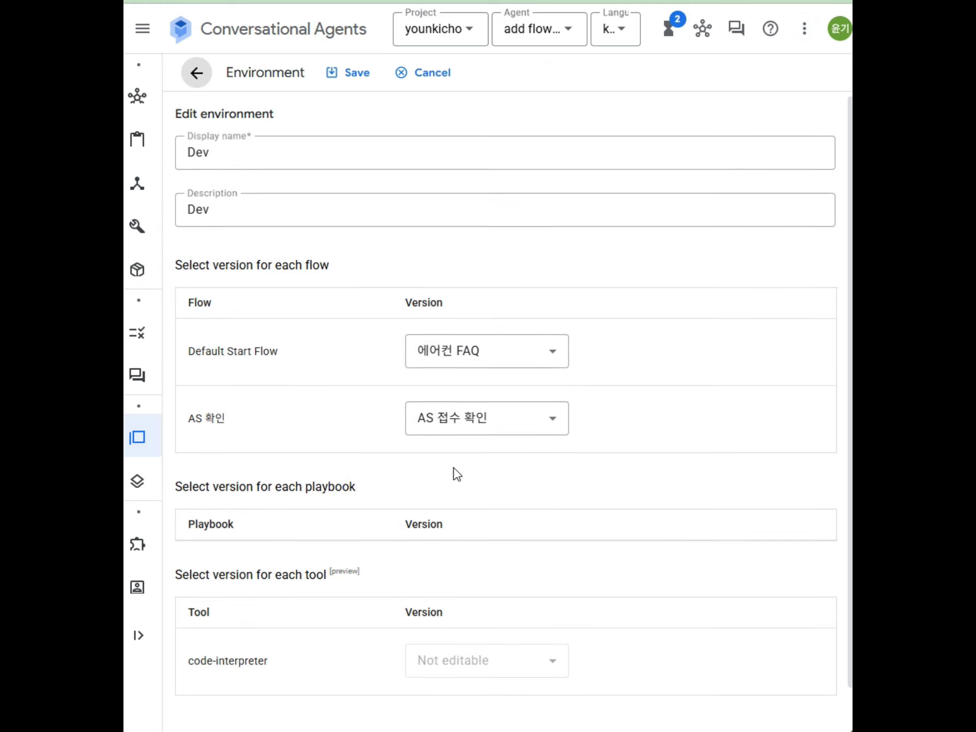
left_click(750, 38)
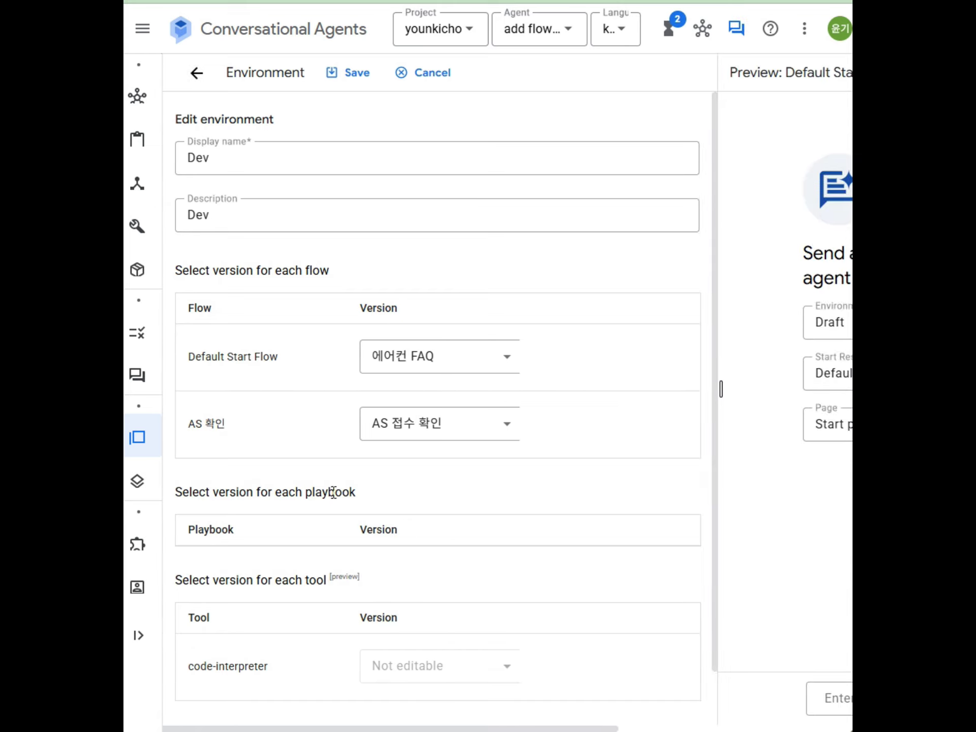
scroll(346, 503, "down", 1)
scroll(390, 405, "up", 1)
left_click(198, 72)
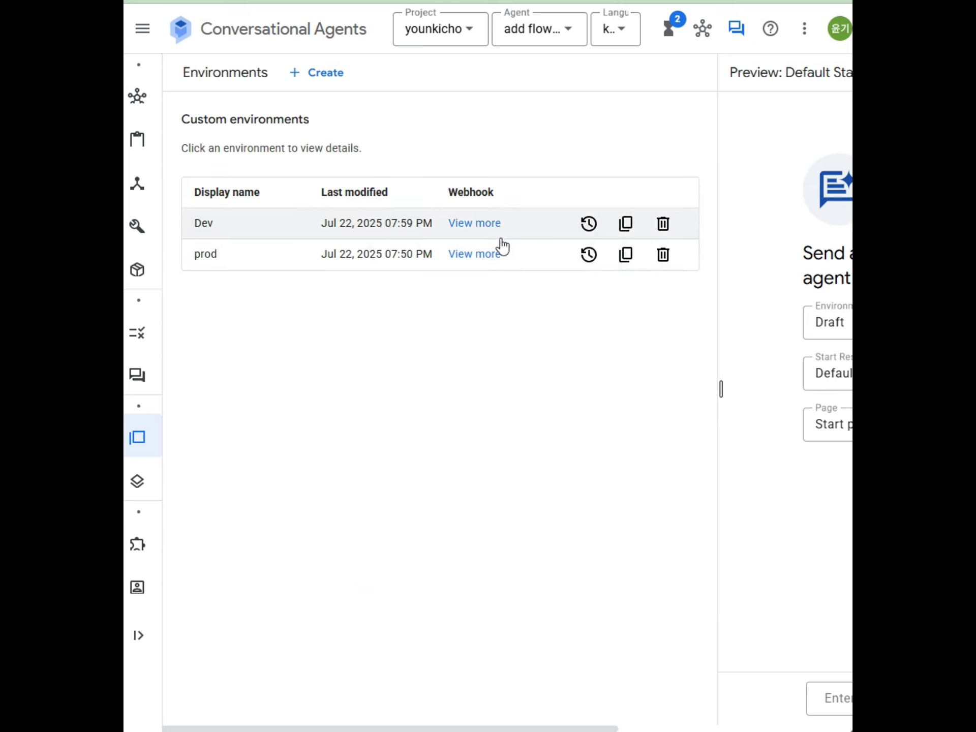
- Run the preview conversation in the Dev environment and examine the reply to "에어컨의 전기세를 줄이는 방법은?"
left_click_drag(720, 389, 377, 389)
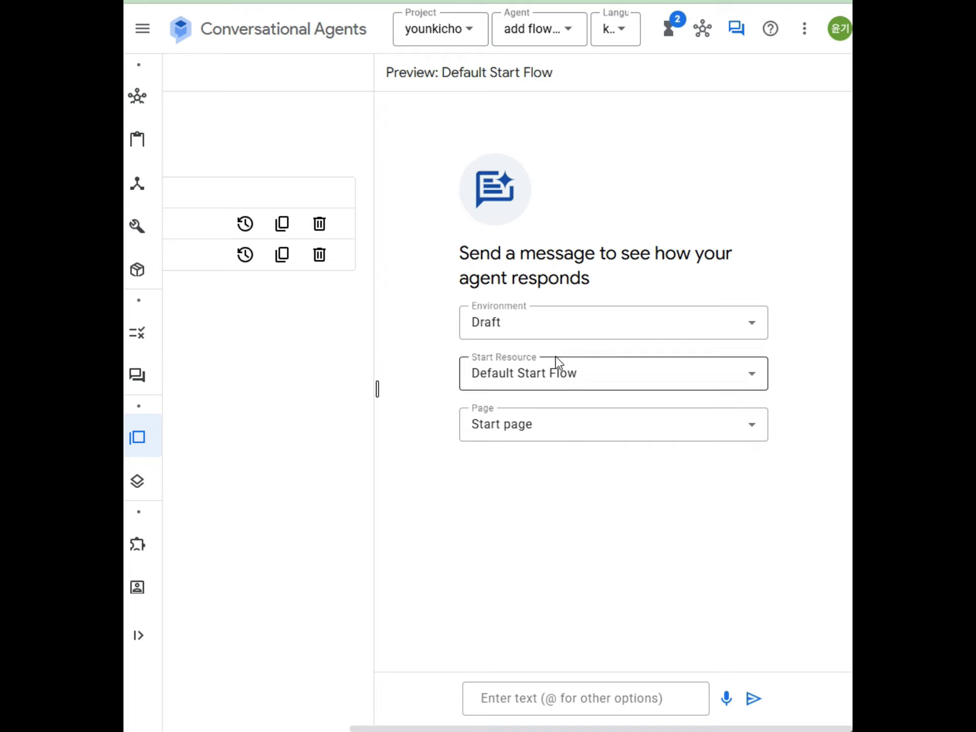
left_click(564, 327)
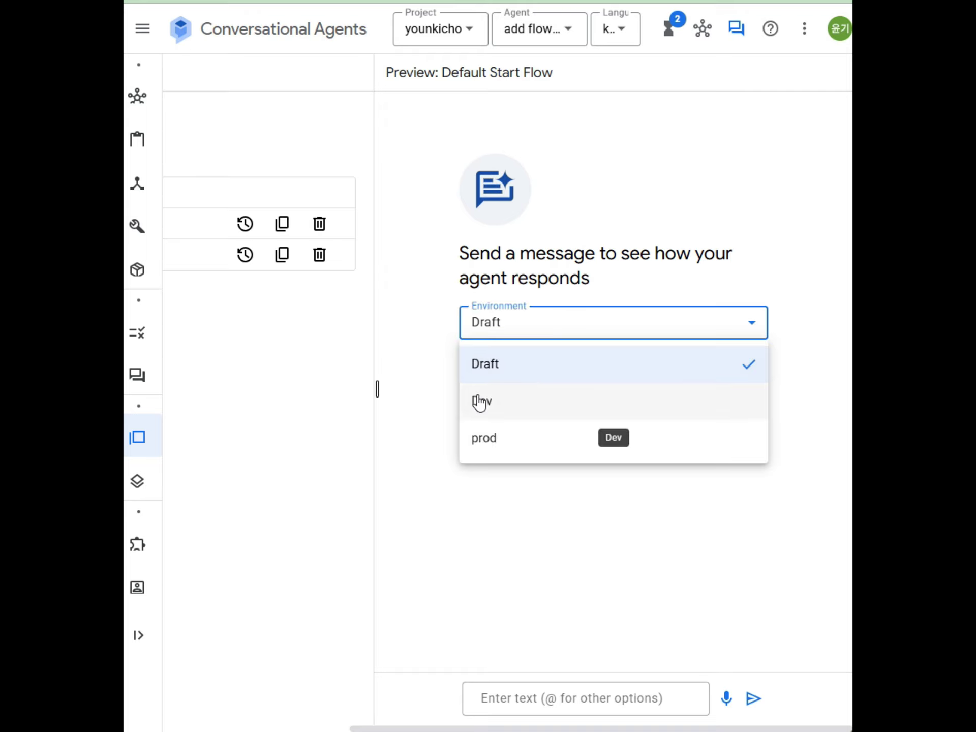
left_click(512, 413)
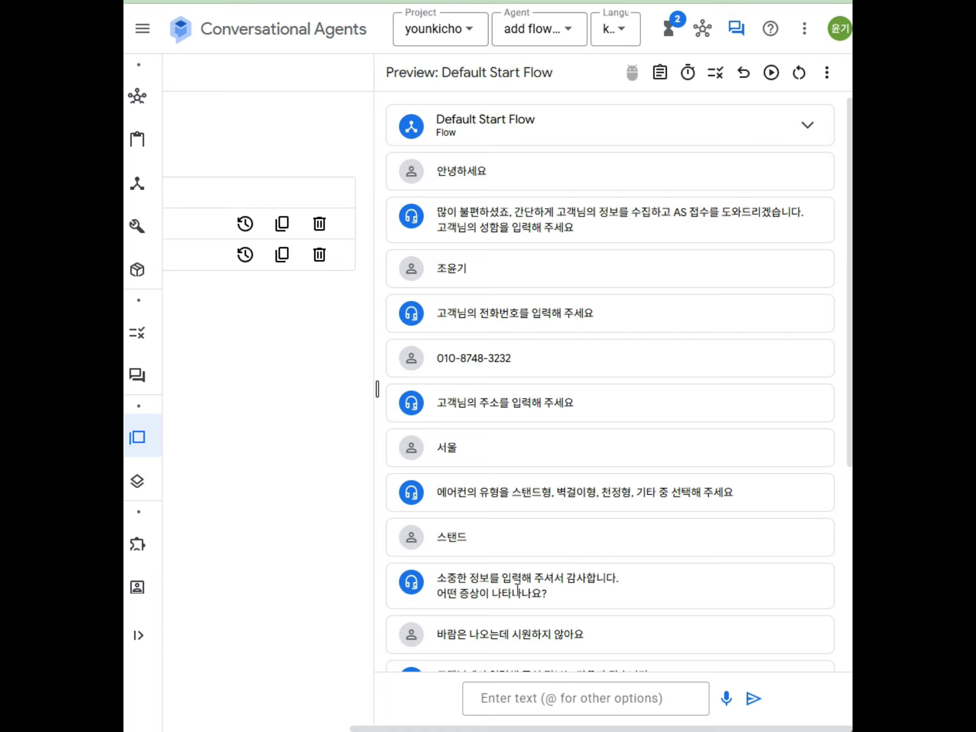
scroll(551, 617, "down", 3)
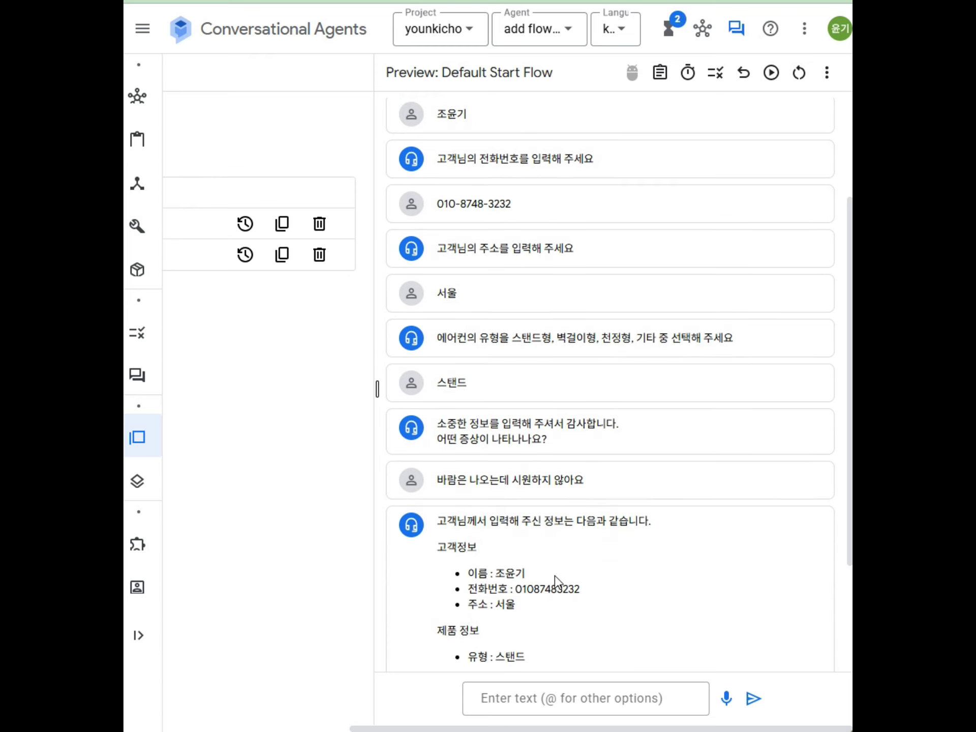
scroll(578, 523, "down", 3)
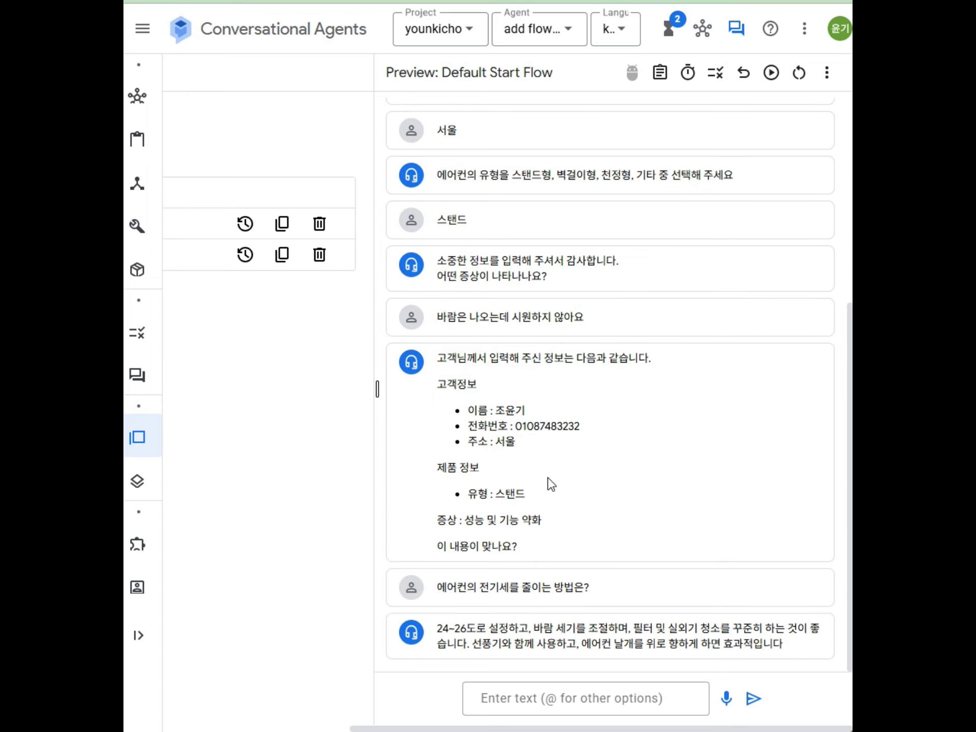
left_click_drag(438, 633, 784, 641)
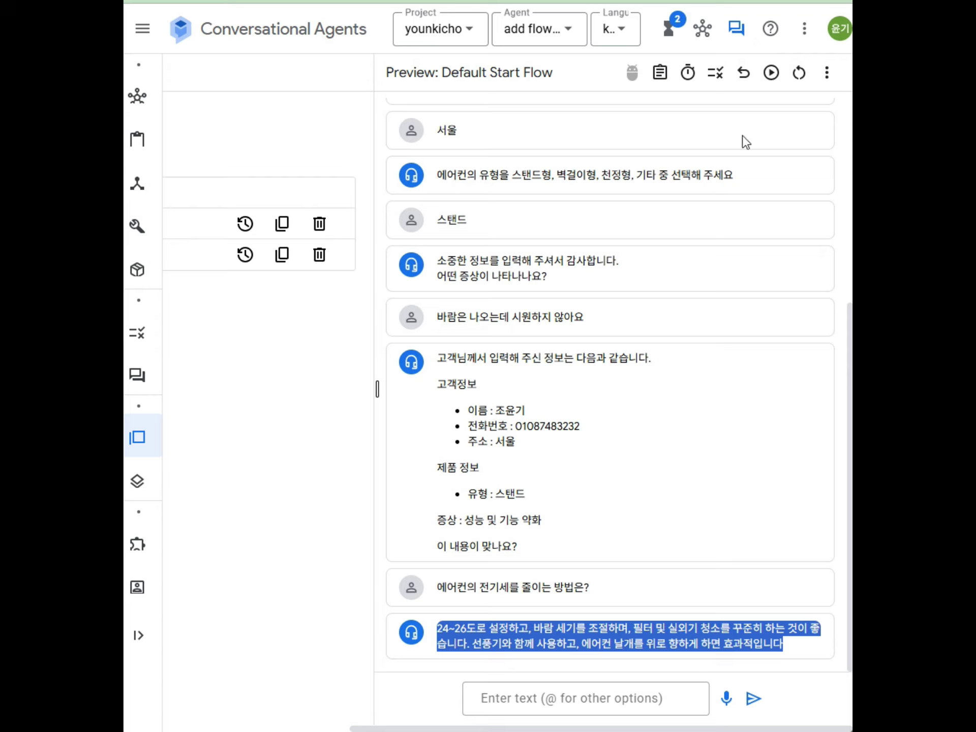
- Restart the preview in the prod environment and examine the reply to the same electricity-saving question
left_click(798, 76)
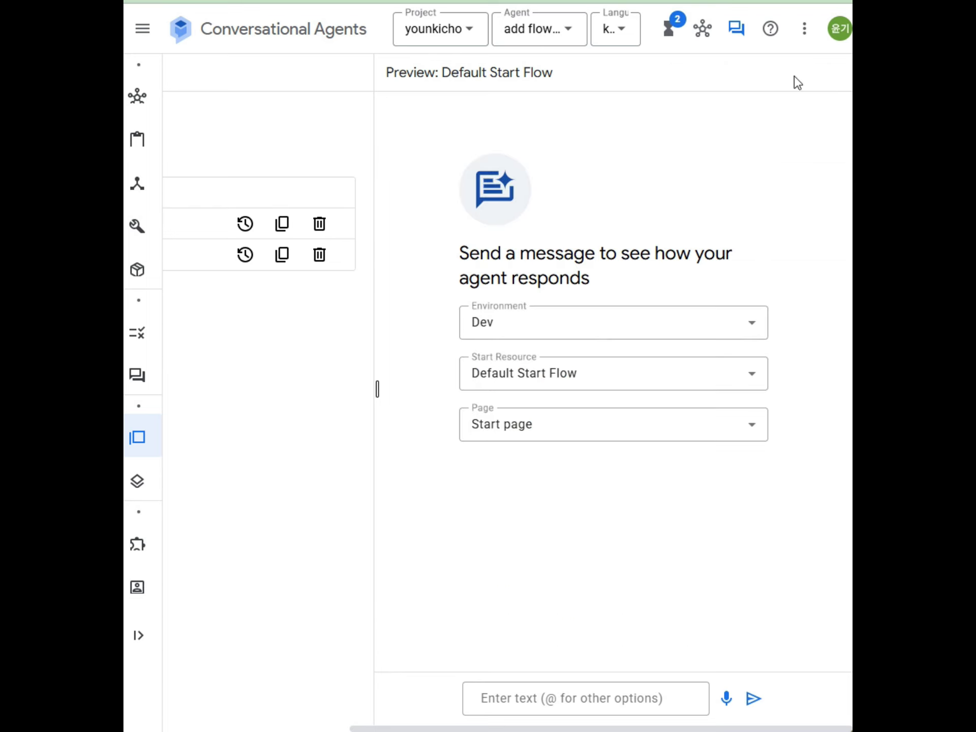
left_click(542, 325)
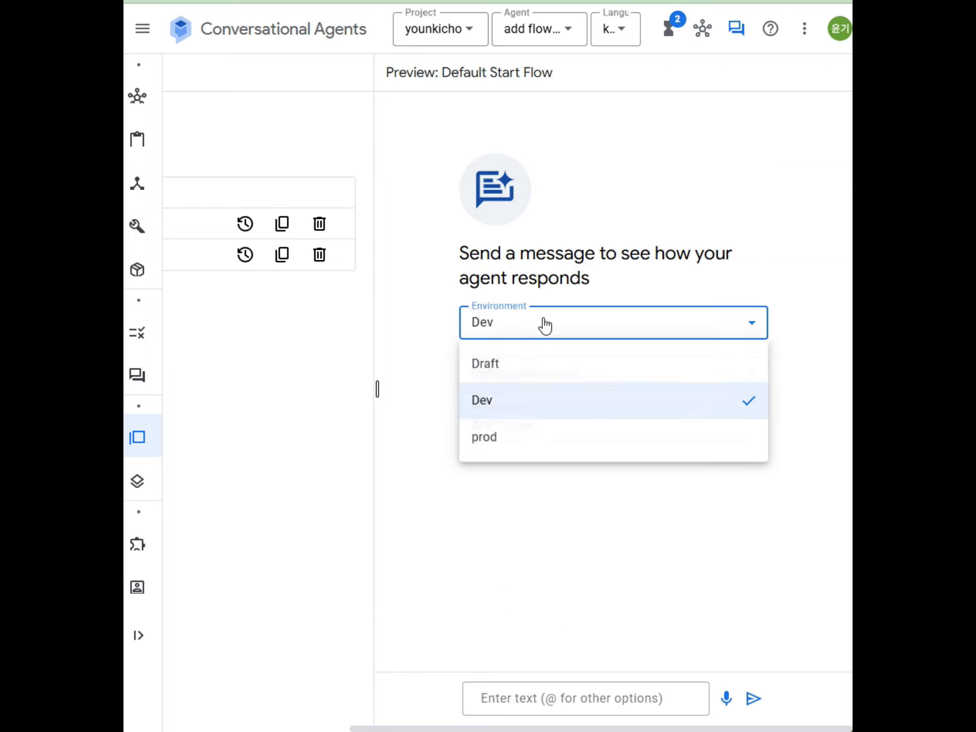
left_click(483, 436)
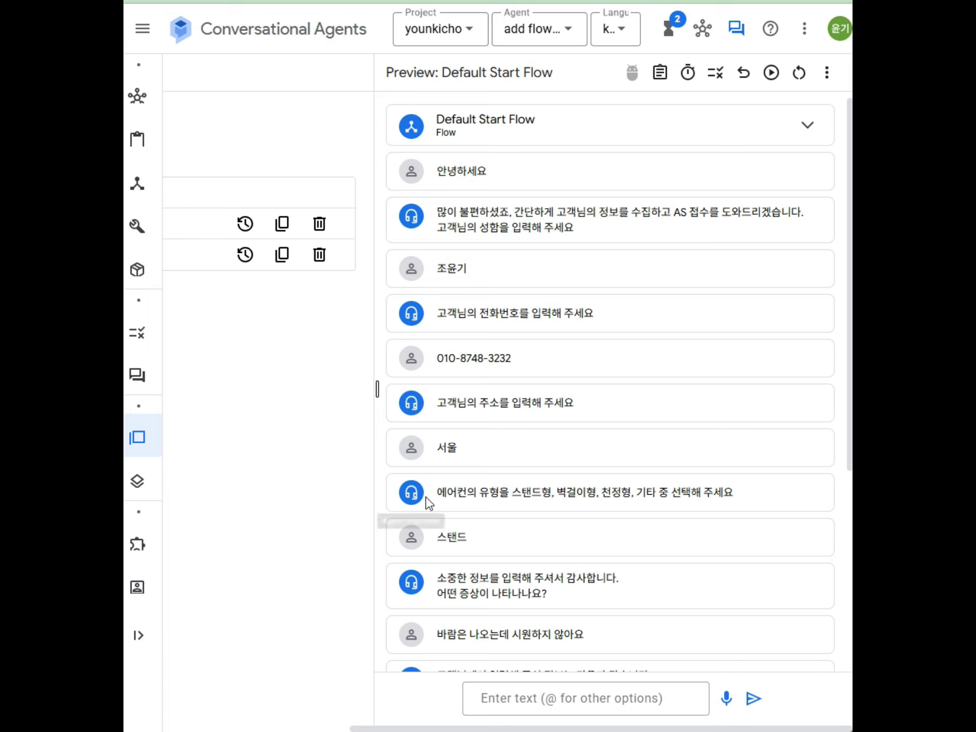
scroll(561, 537, "down", 1)
scroll(563, 538, "down", 4)
scroll(564, 538, "down", 2)
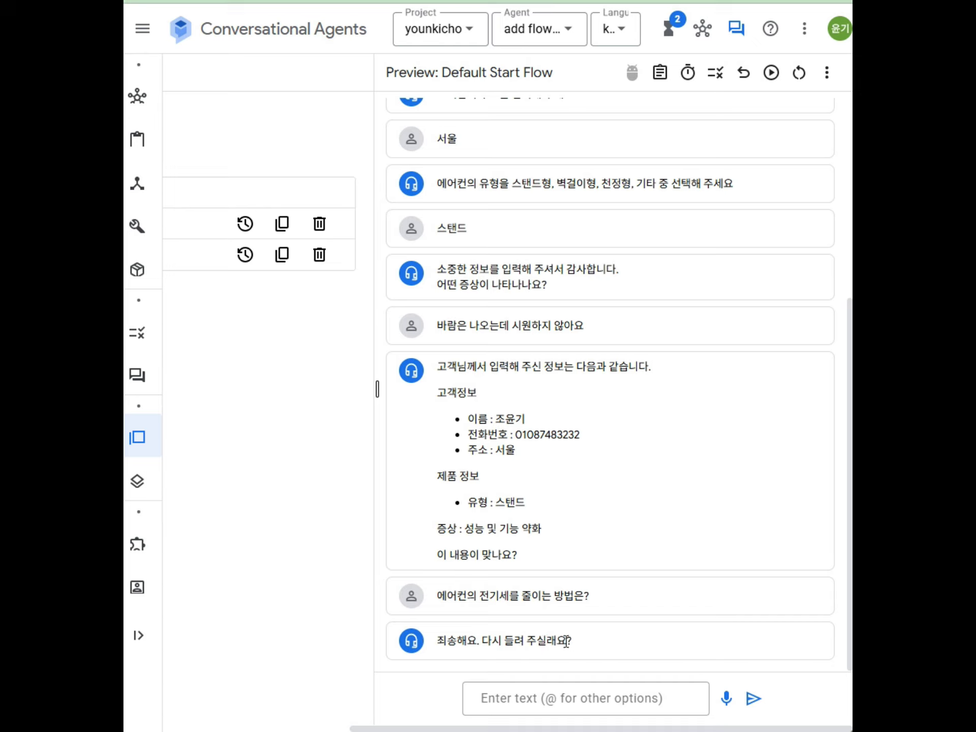
left_click_drag(585, 595, 429, 605)
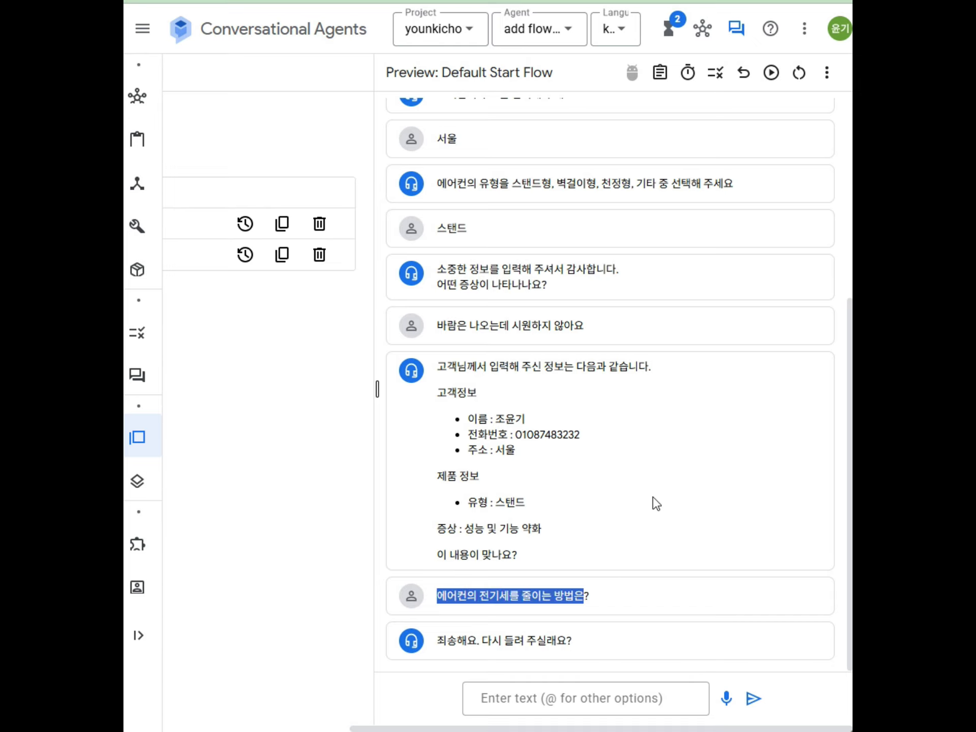
- Reset the prod preview conversation and look over the selectable environments
left_click(798, 73)
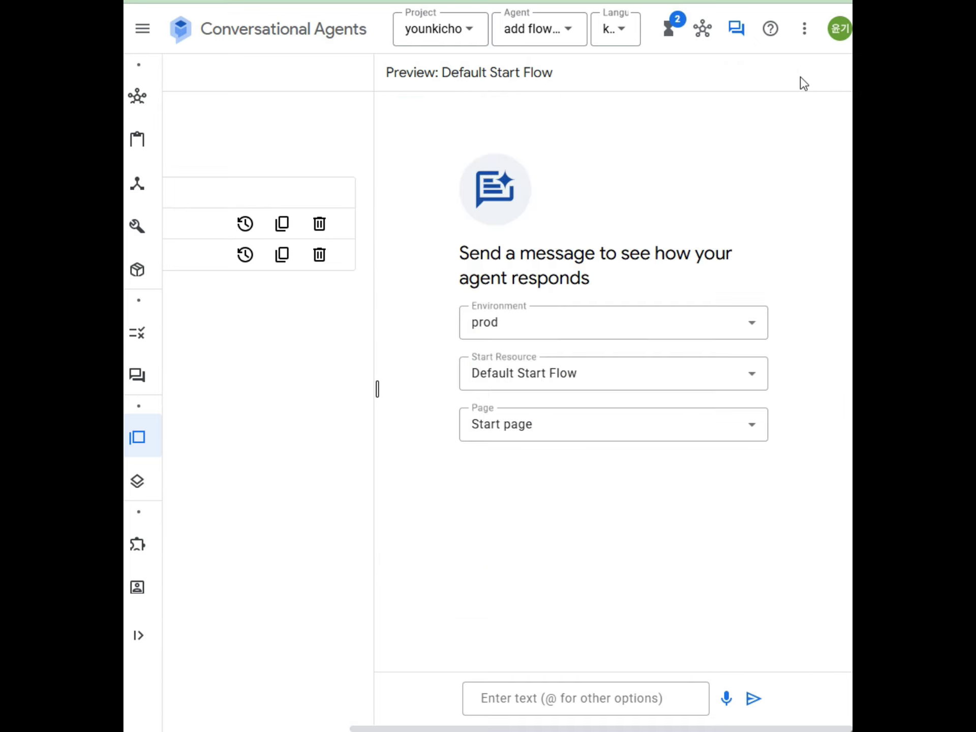
left_click(508, 328)
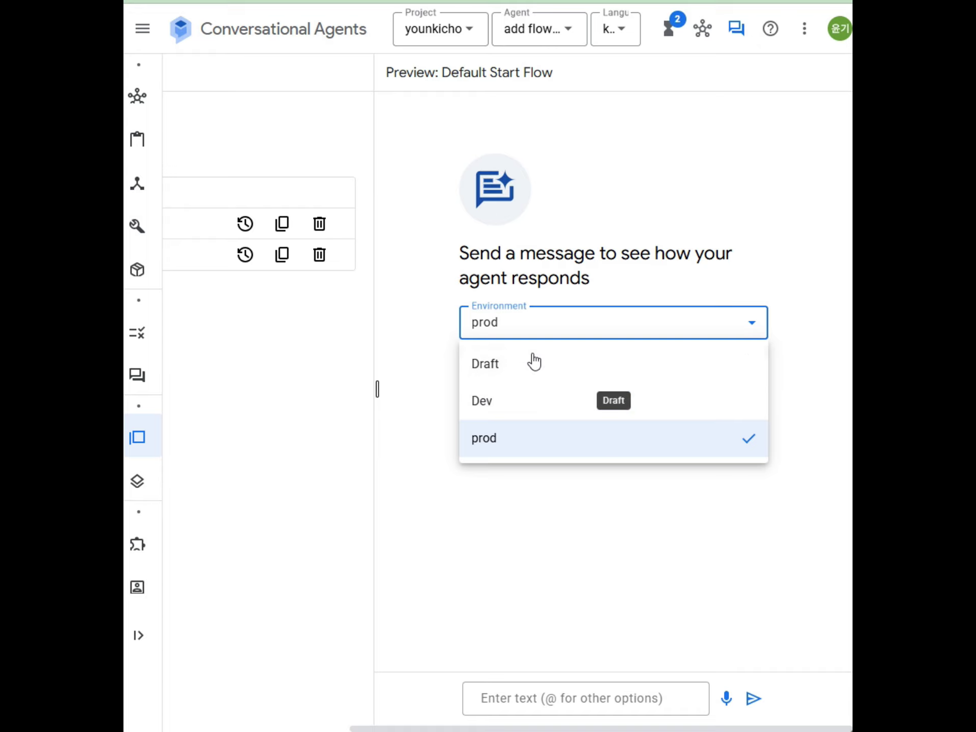
left_click(662, 248)
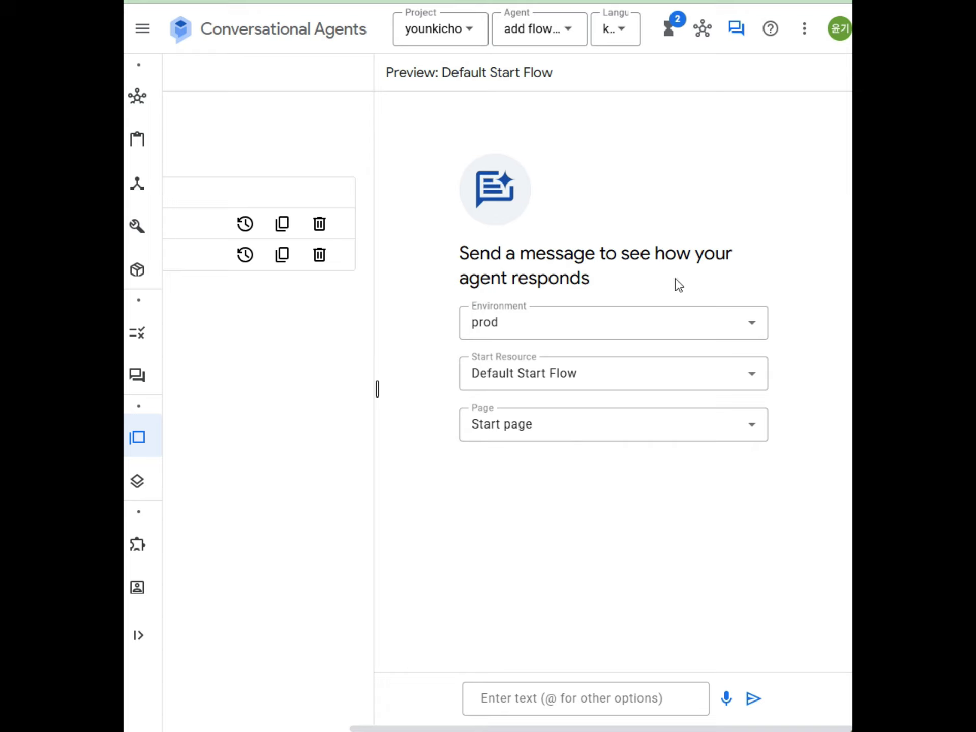
- Set the prod environment's Default Start Flow version to 에어컨 FAQ and save the environment
mouse_move(159, 431)
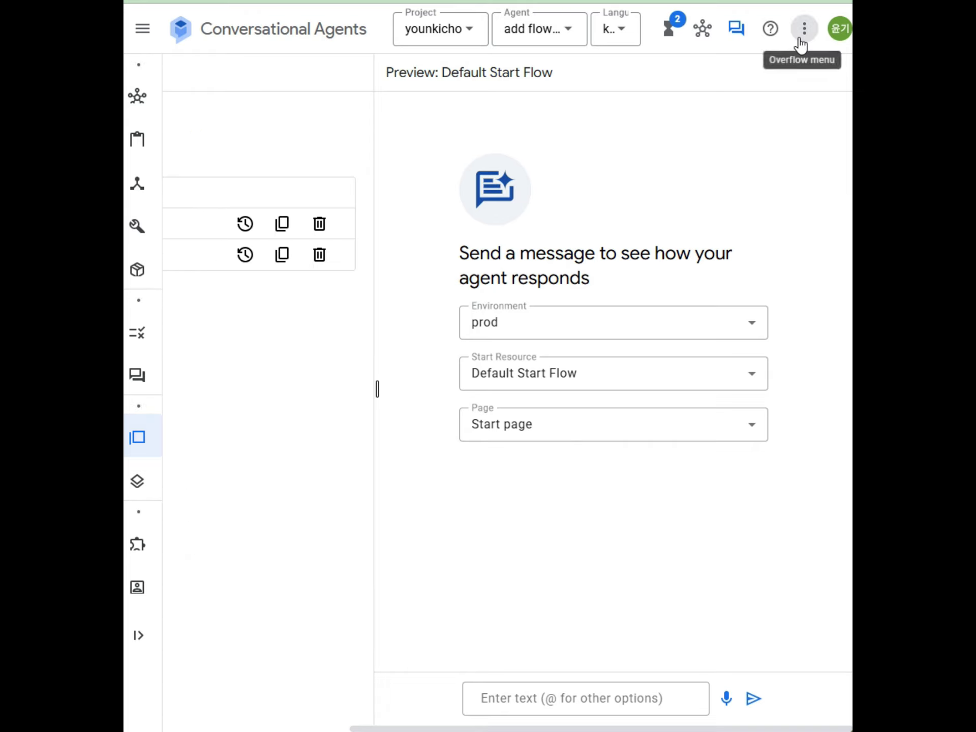
left_click(735, 28)
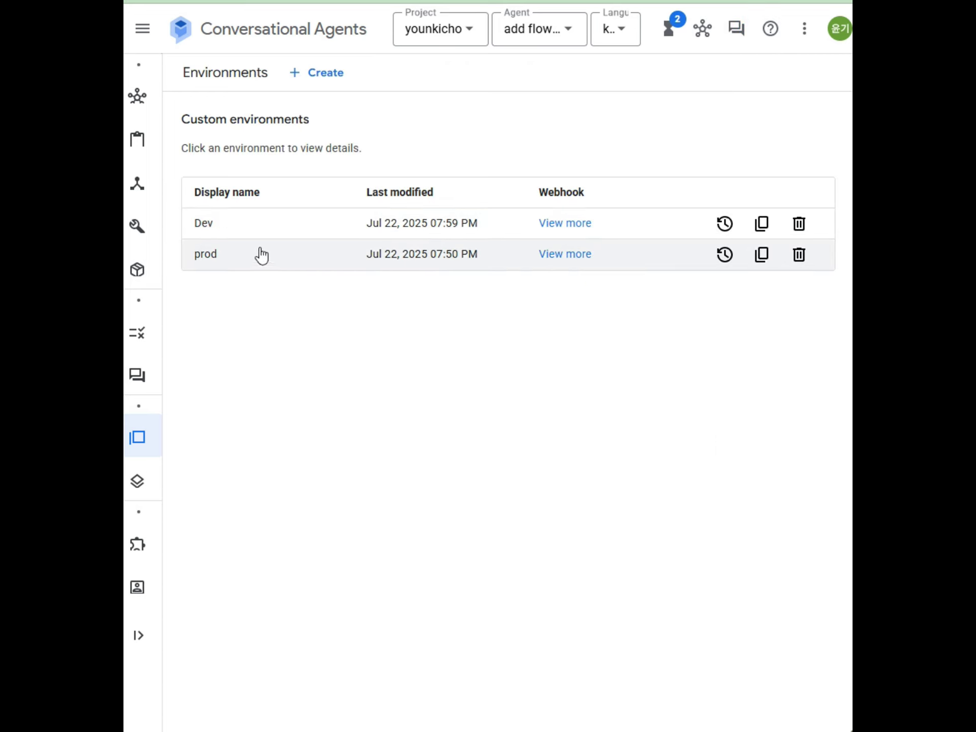
left_click(212, 261)
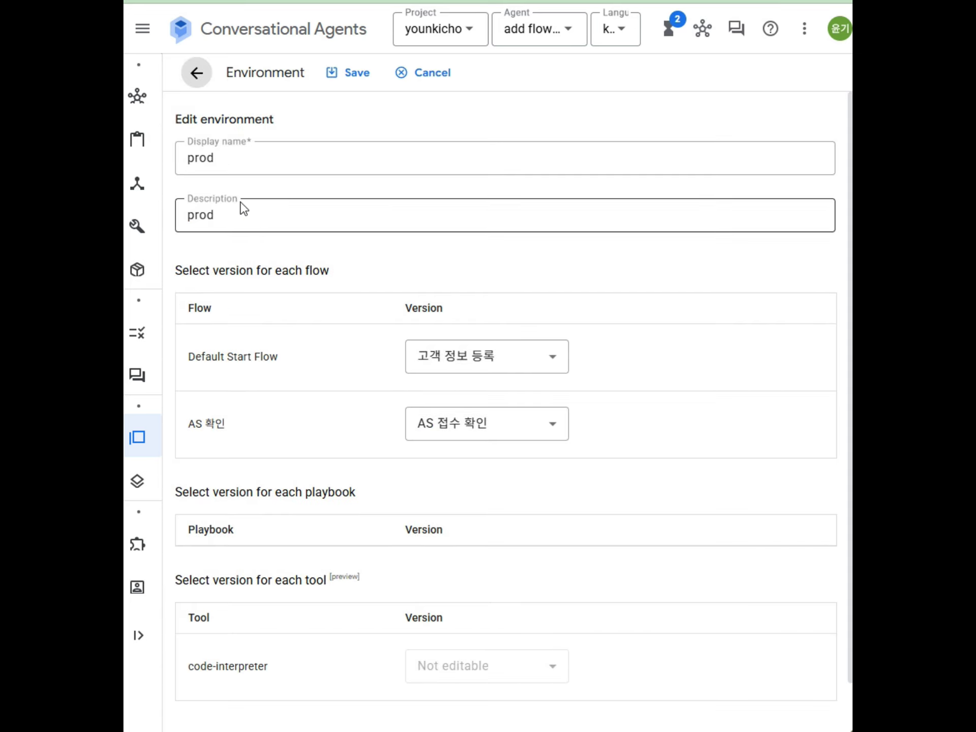
left_click(544, 359)
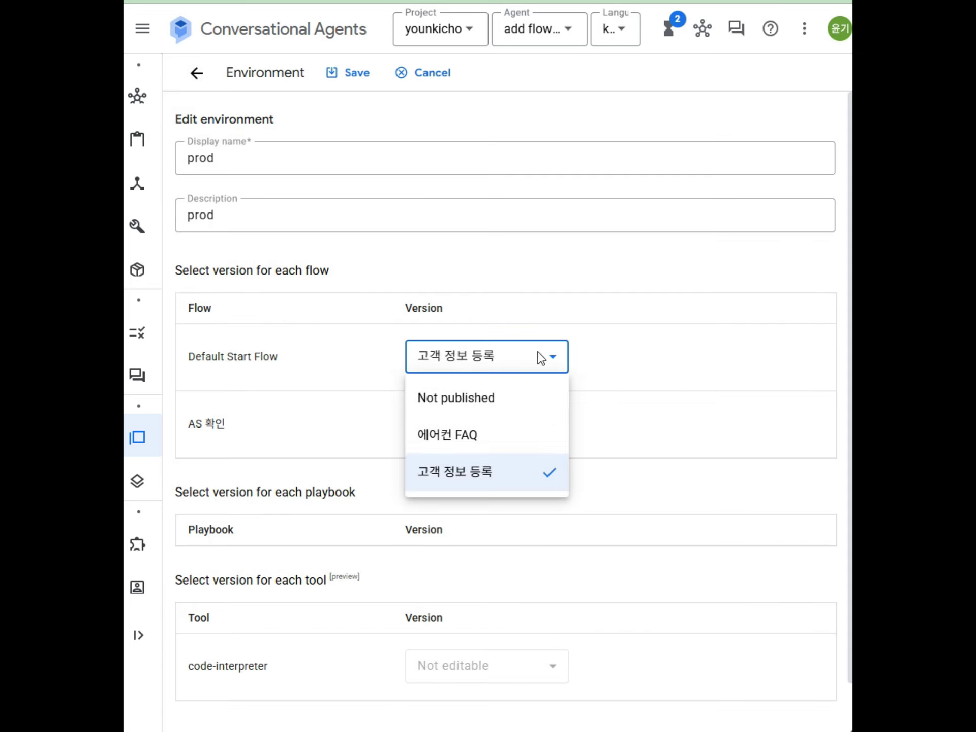
left_click(464, 440)
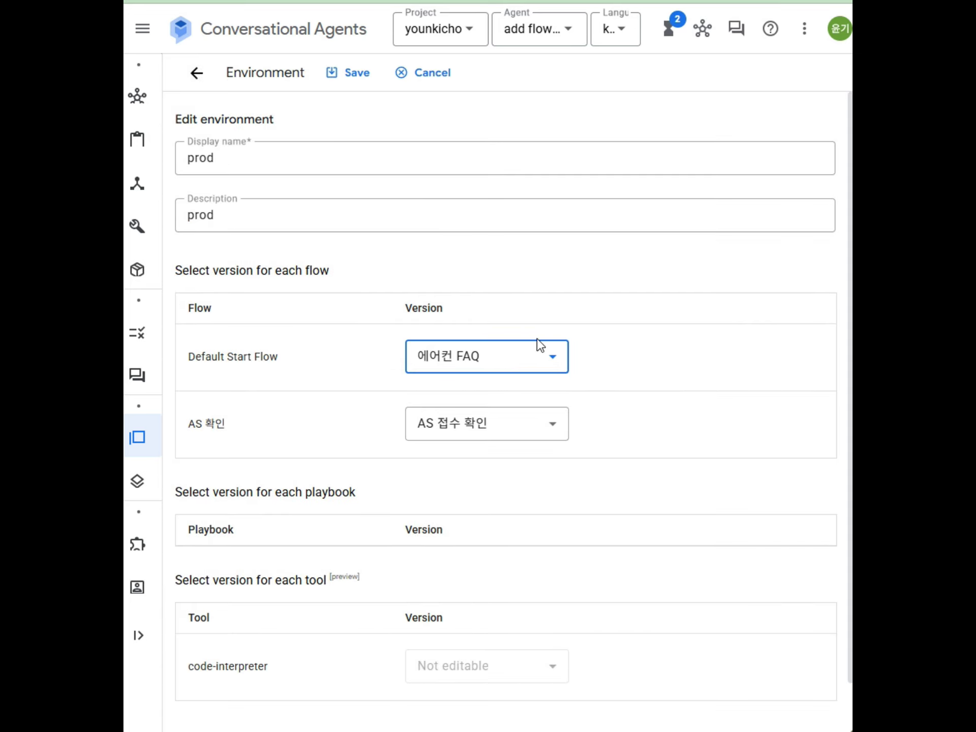
left_click(356, 76)
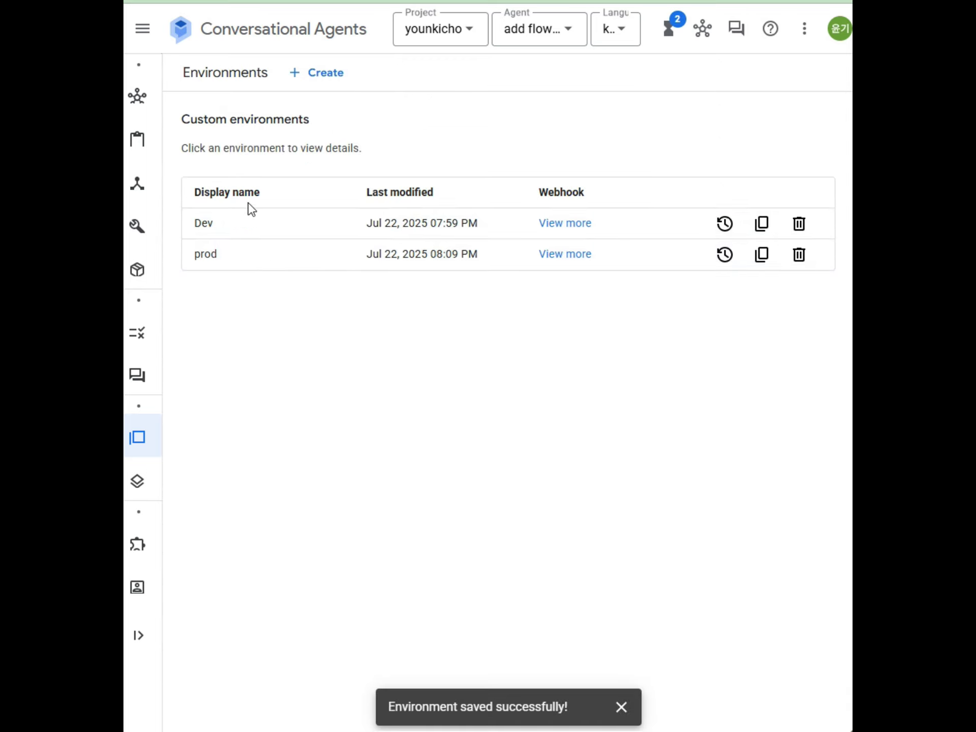
- Create a new Default Start Flow version with "last" as both its name and description
mouse_move(138, 477)
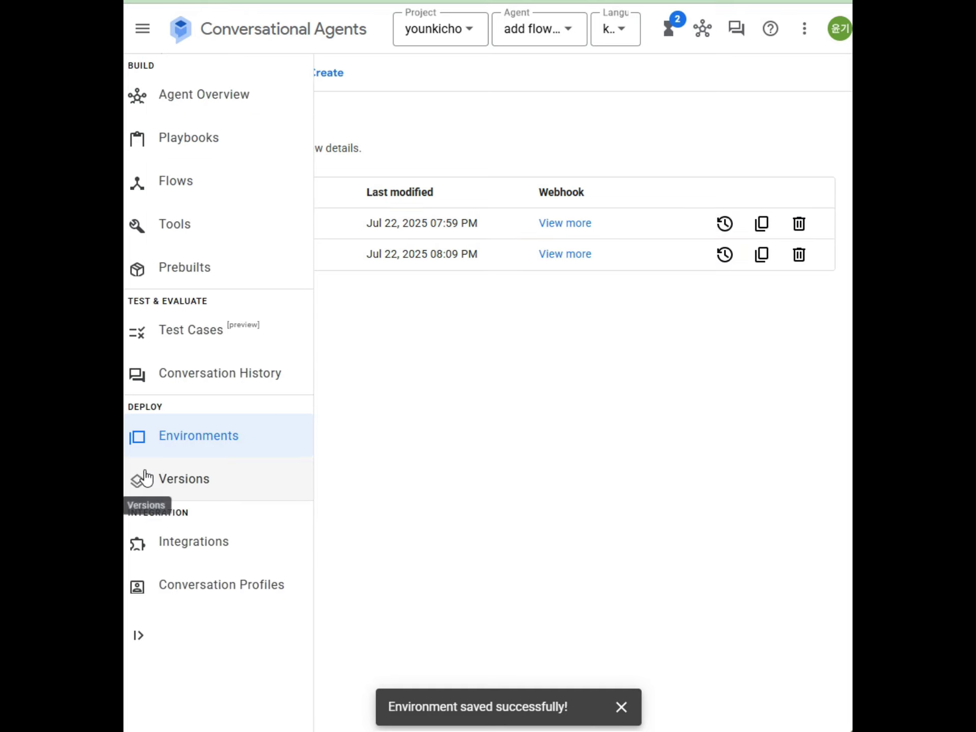
left_click(149, 474)
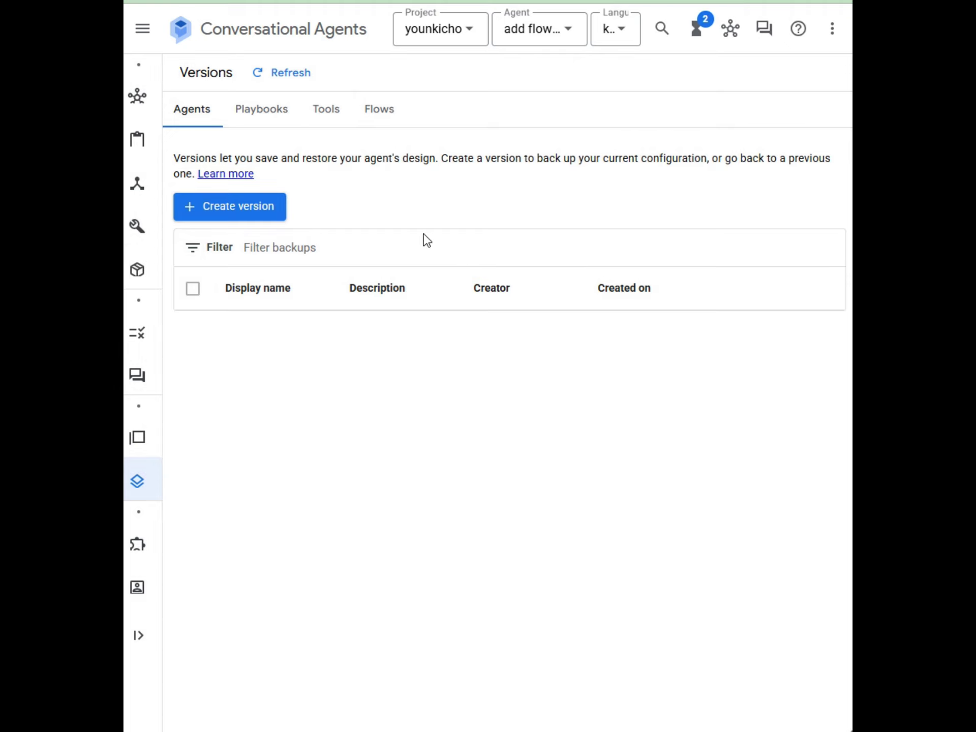
left_click(376, 116)
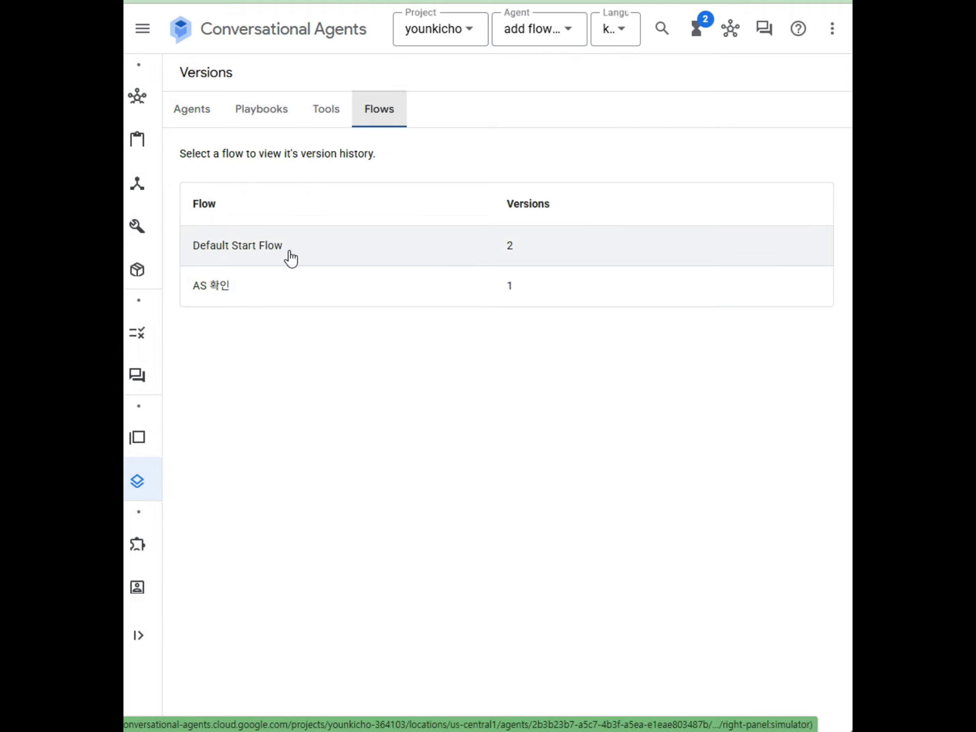
left_click(242, 257)
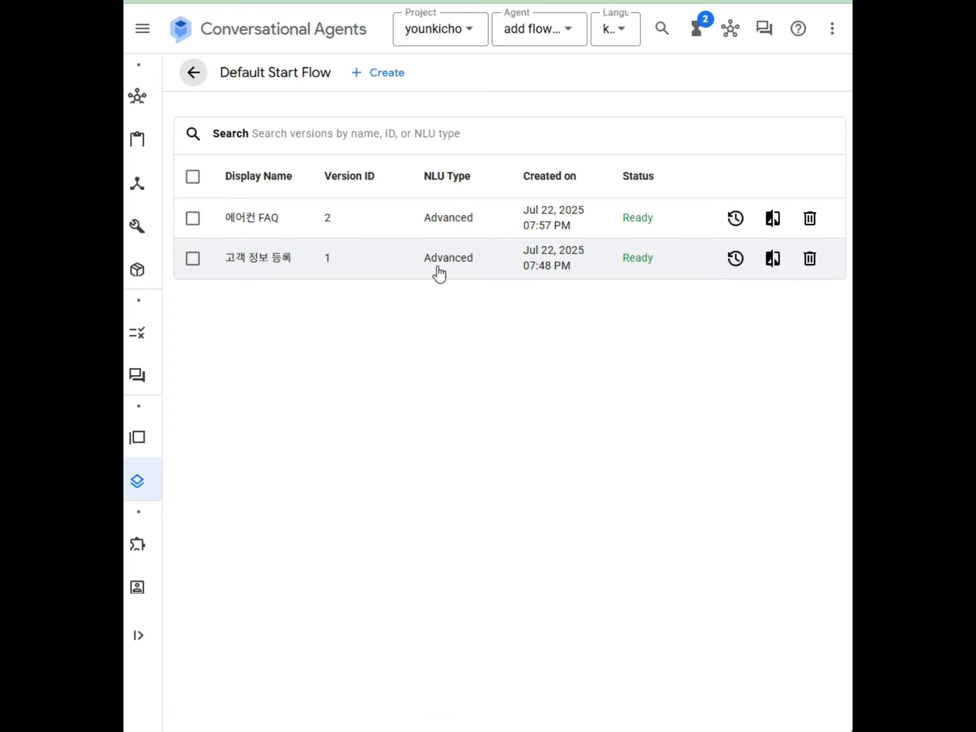
left_click(388, 74)
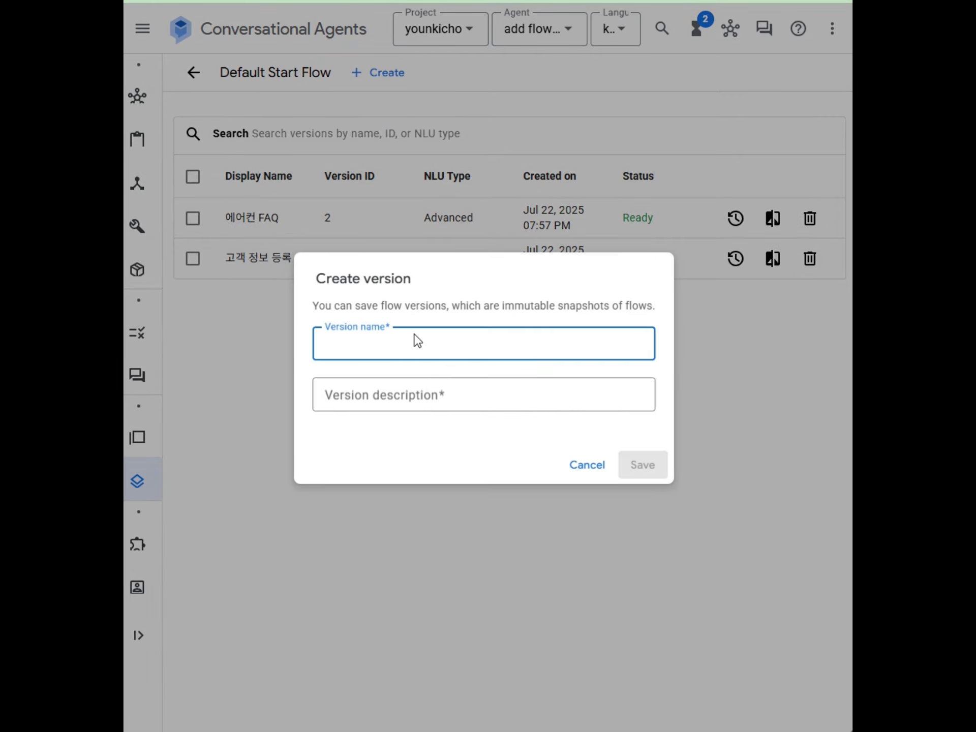
key("ctrl+a")
key("ctrl+c")
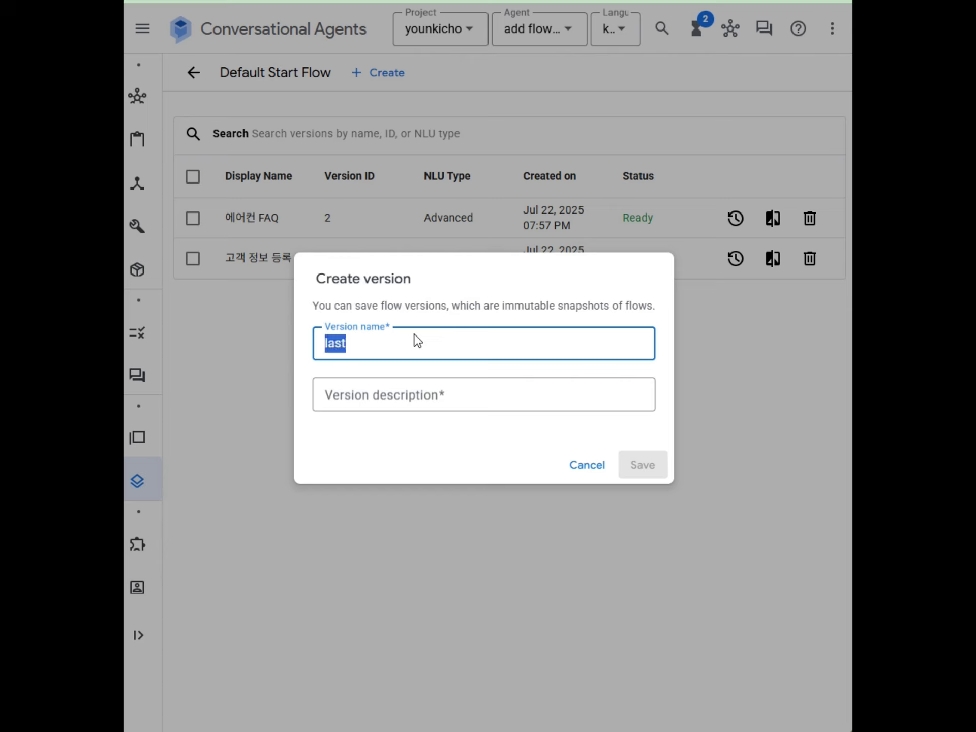
left_click(379, 397)
key("ctrl+v")
left_click(642, 466)
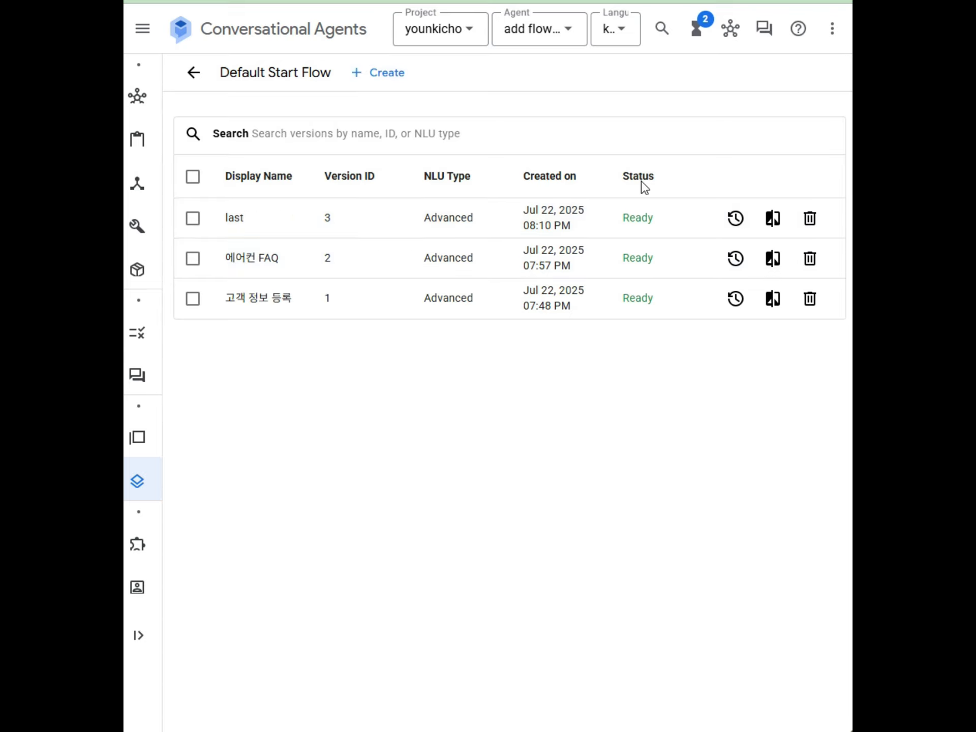
- Set the Dev environment's Default Start Flow version to last and save the environment
left_click(159, 440)
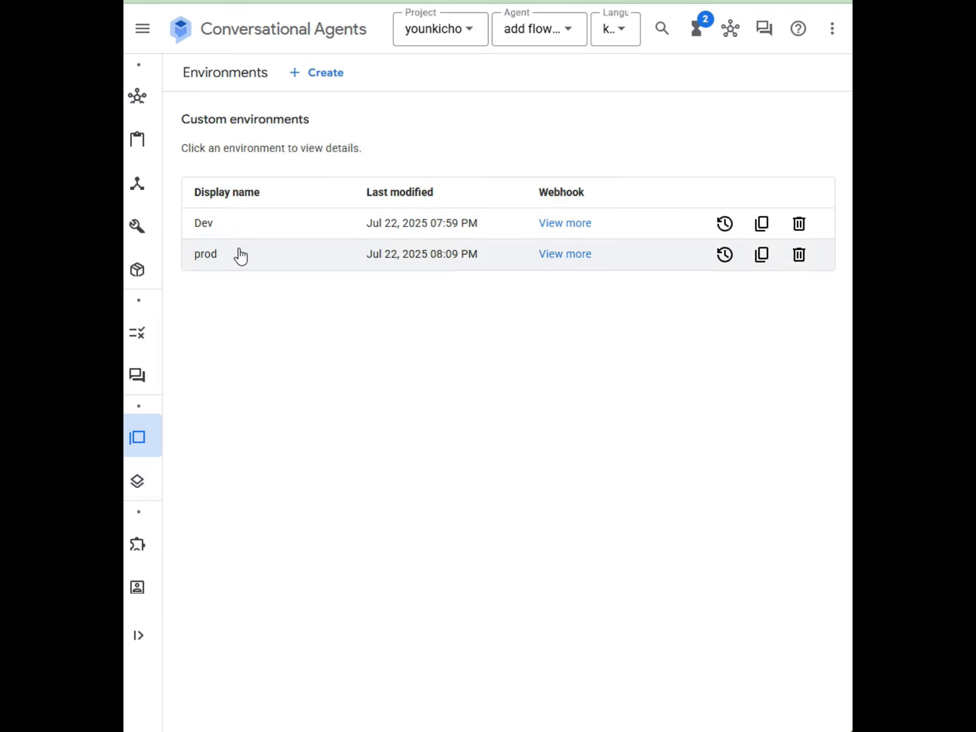
left_click(207, 231)
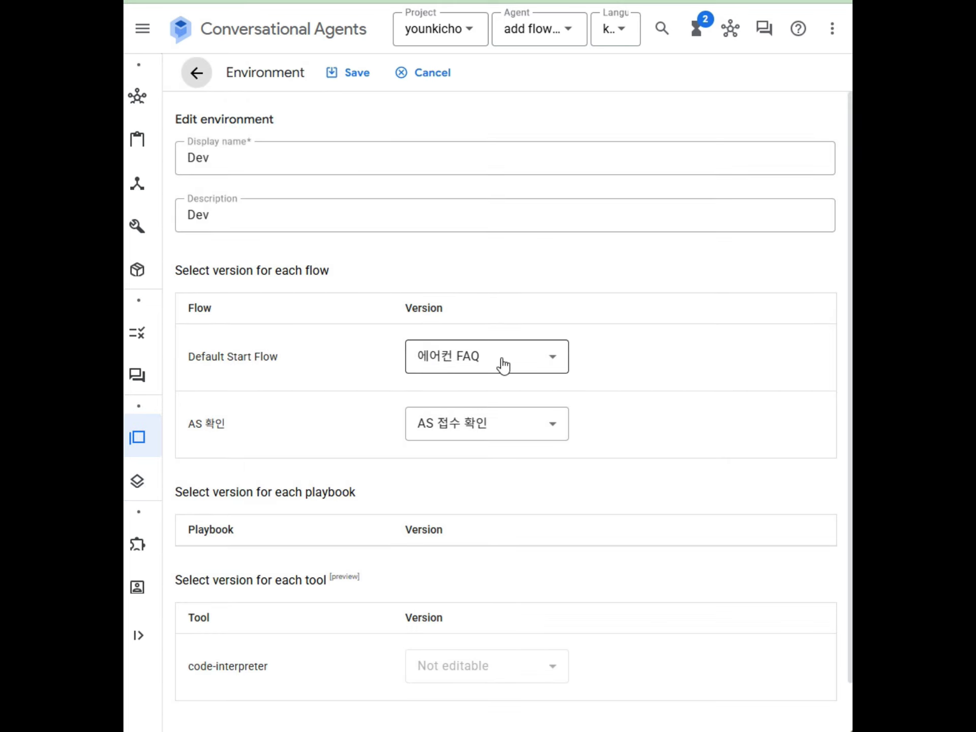
left_click(518, 364)
left_click(448, 440)
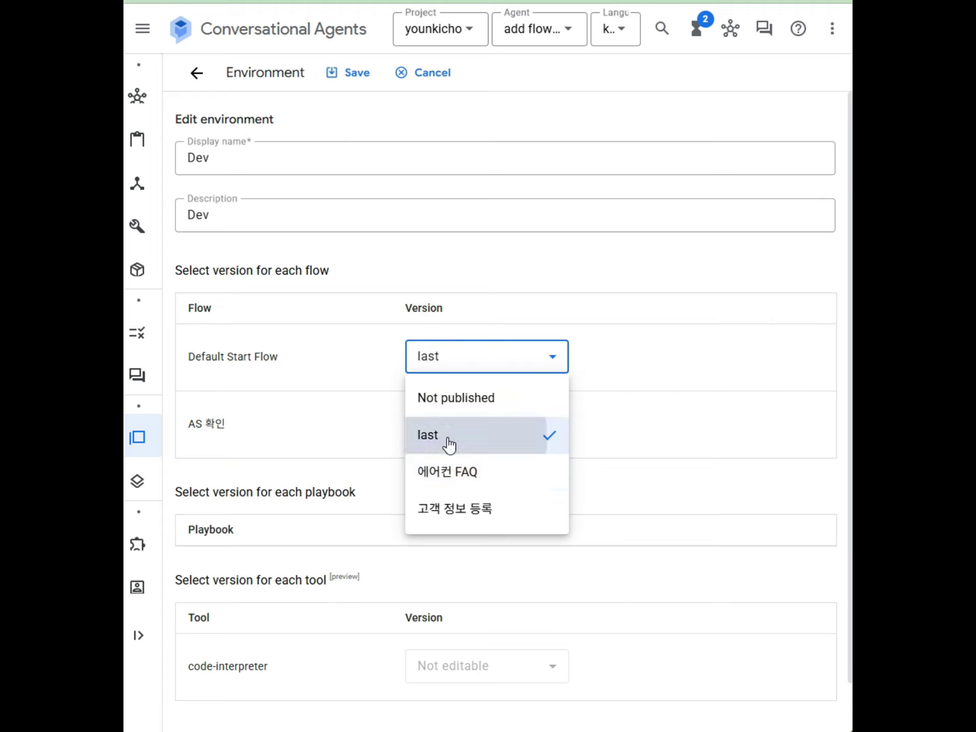
left_click(353, 89)
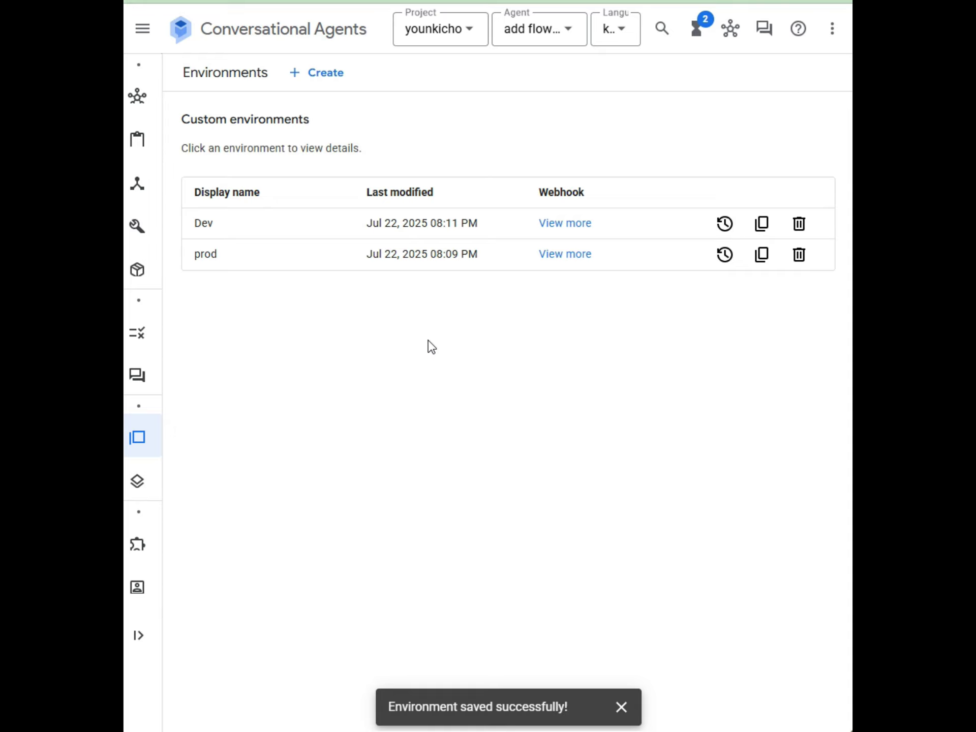
- Open the flow management resources and look over the intents list and the other available resource types
mouse_move(140, 96)
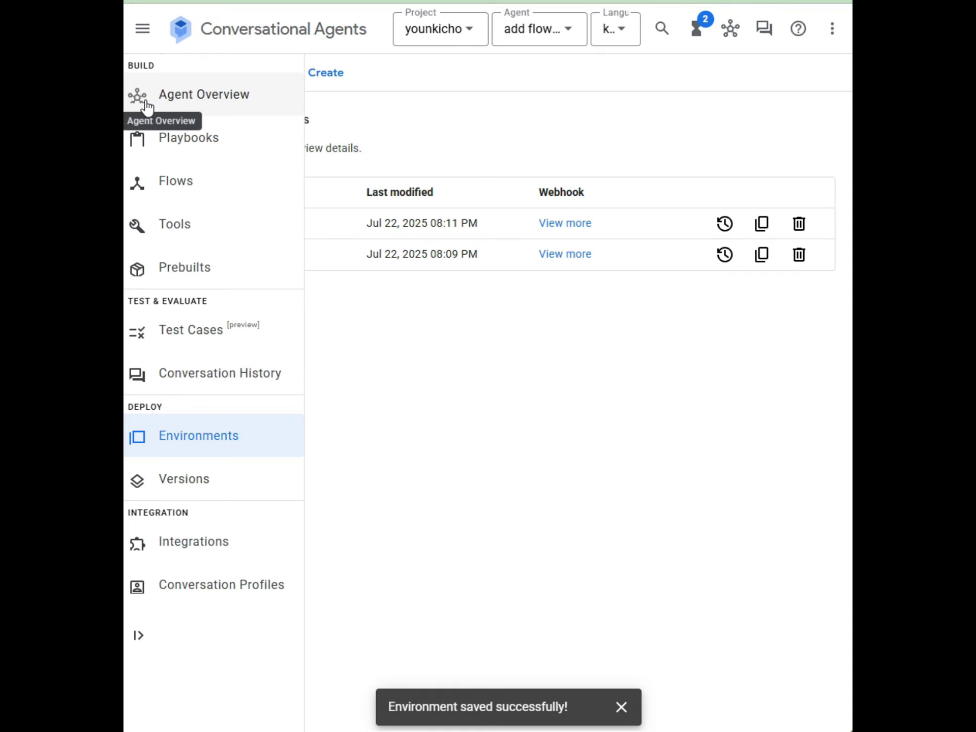
left_click(178, 183)
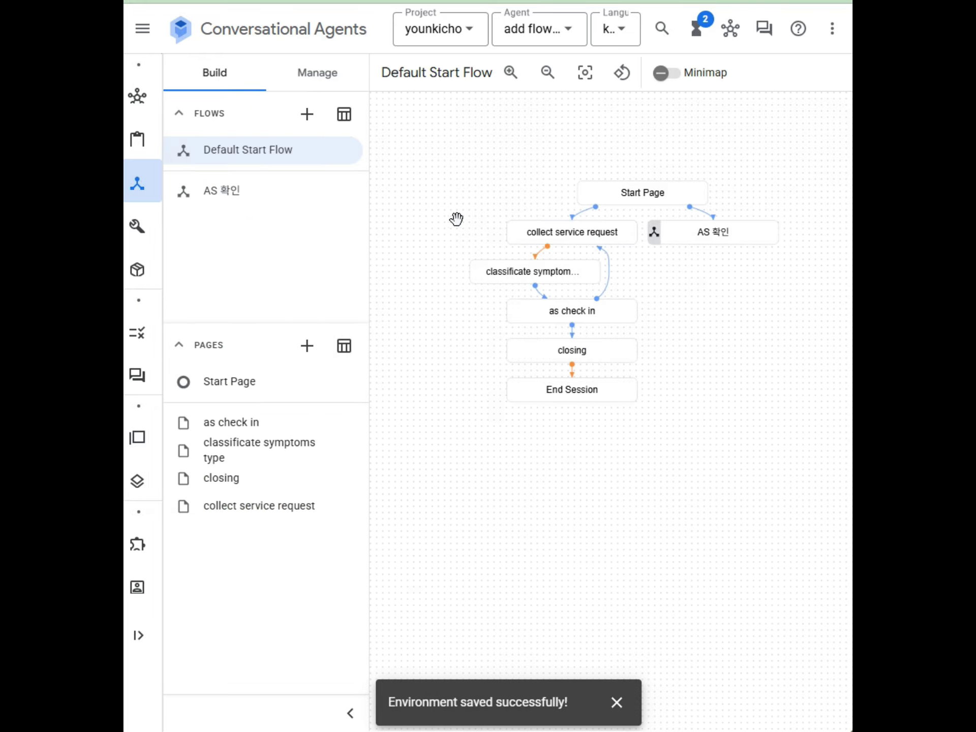
left_click(318, 81)
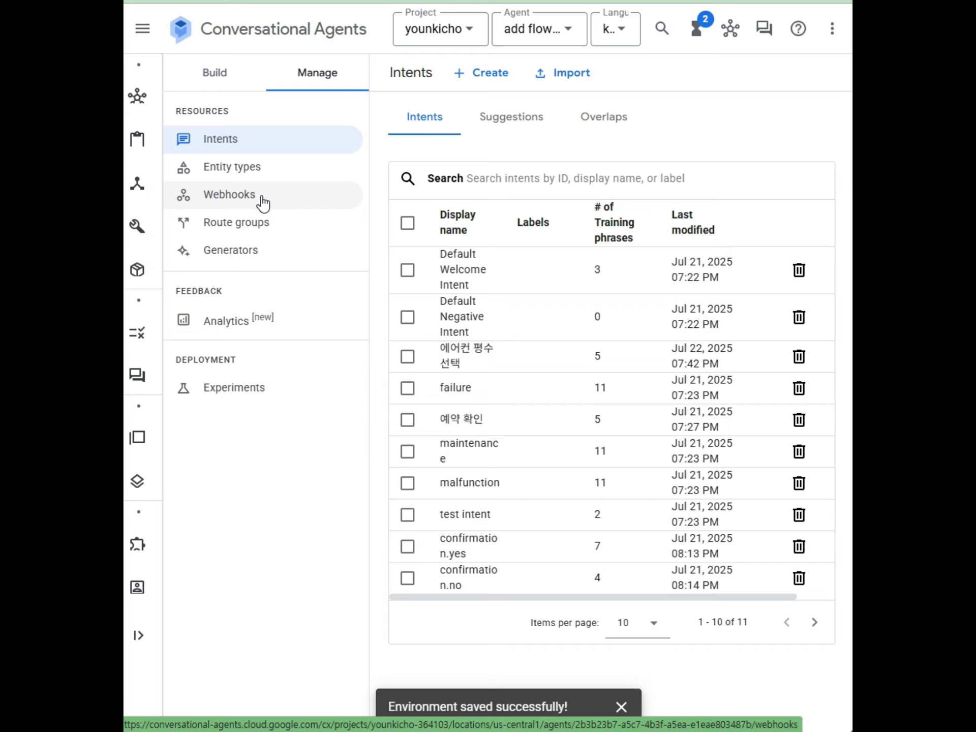
mouse_move(133, 234)
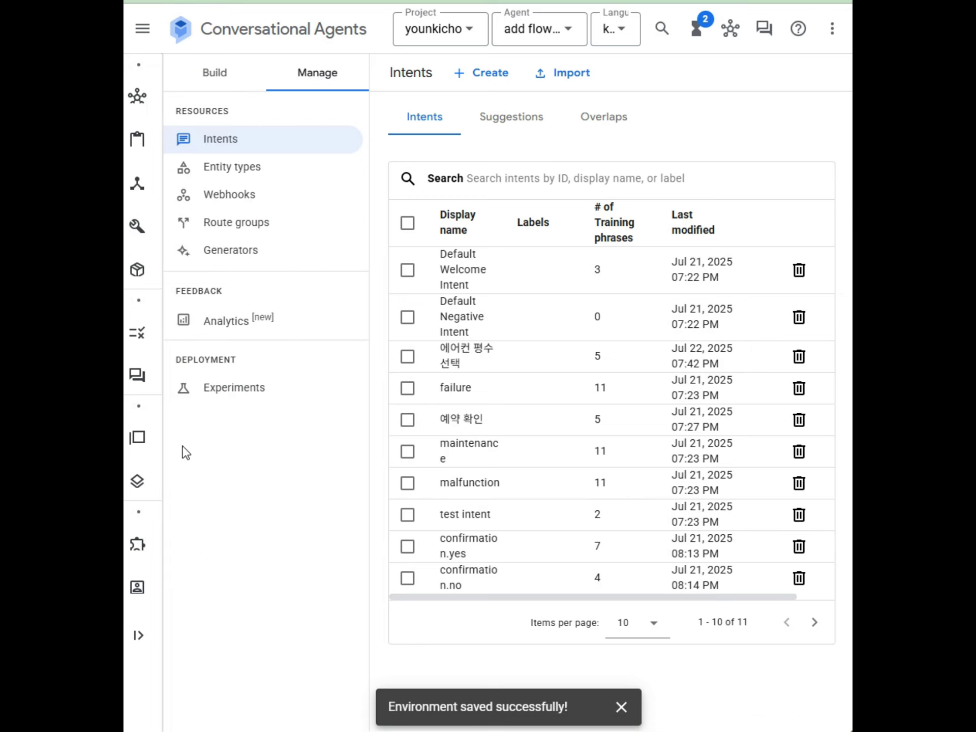
mouse_move(157, 389)
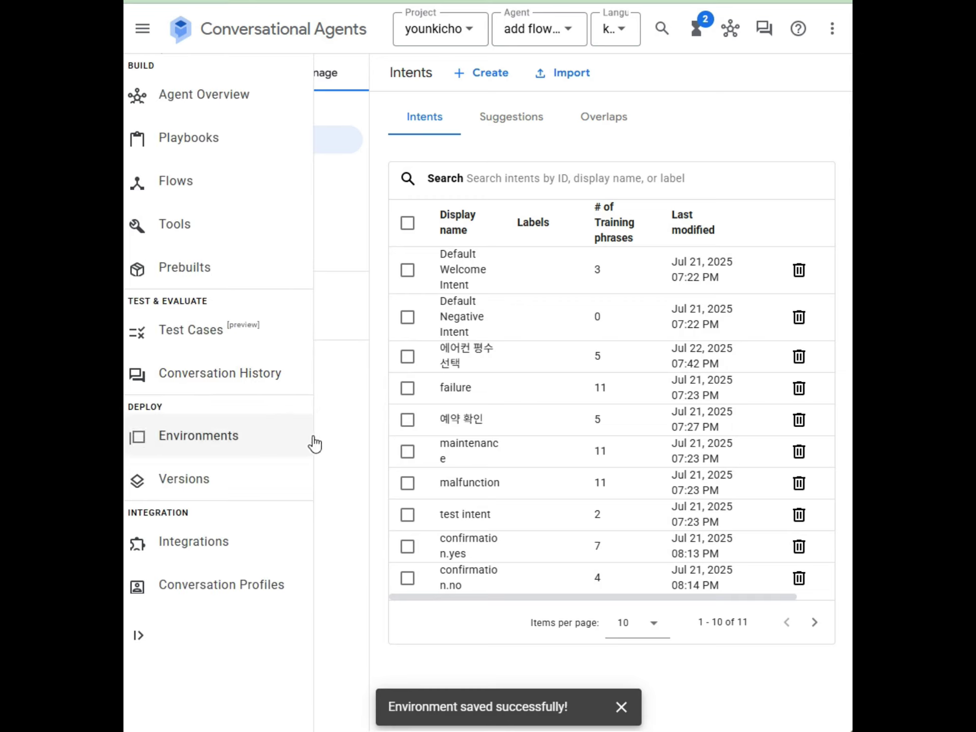